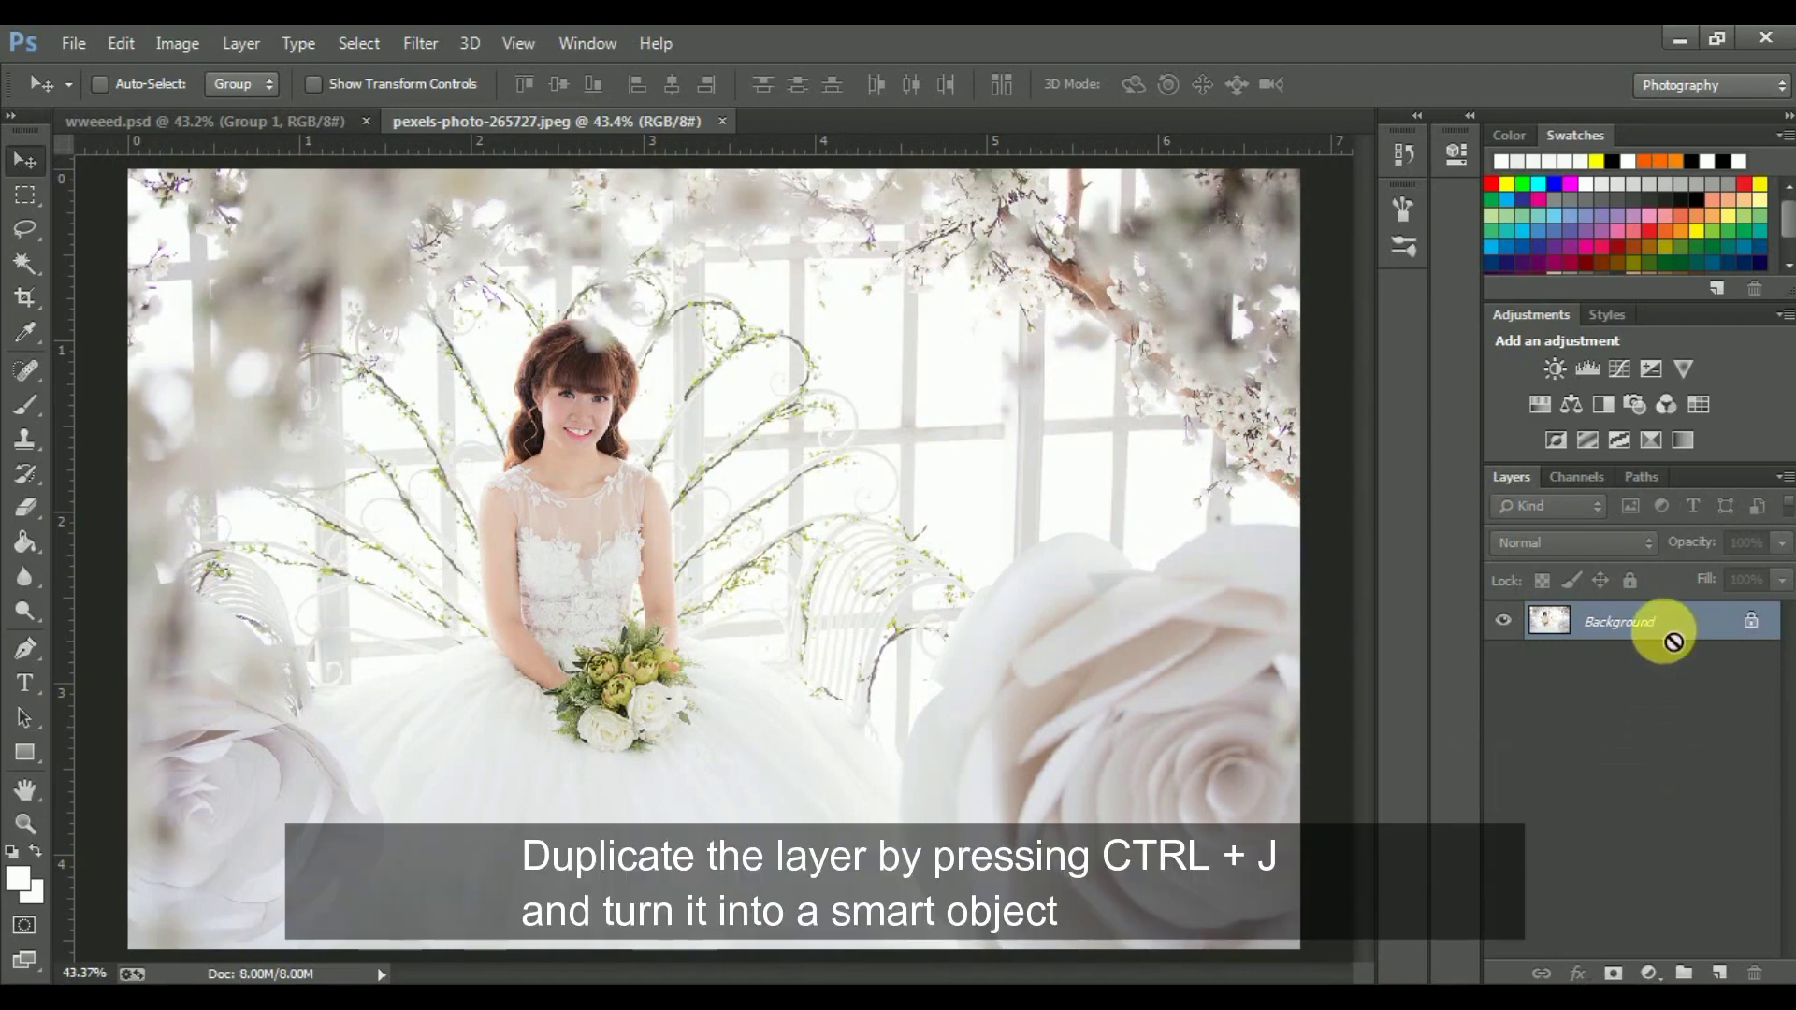
# Step: Duplicate the Background as Layer 1 and convert Layer 1 to a smart object
pyautogui.hotkey('ctrl', 'j')
pyautogui.rightClick(1642, 634)
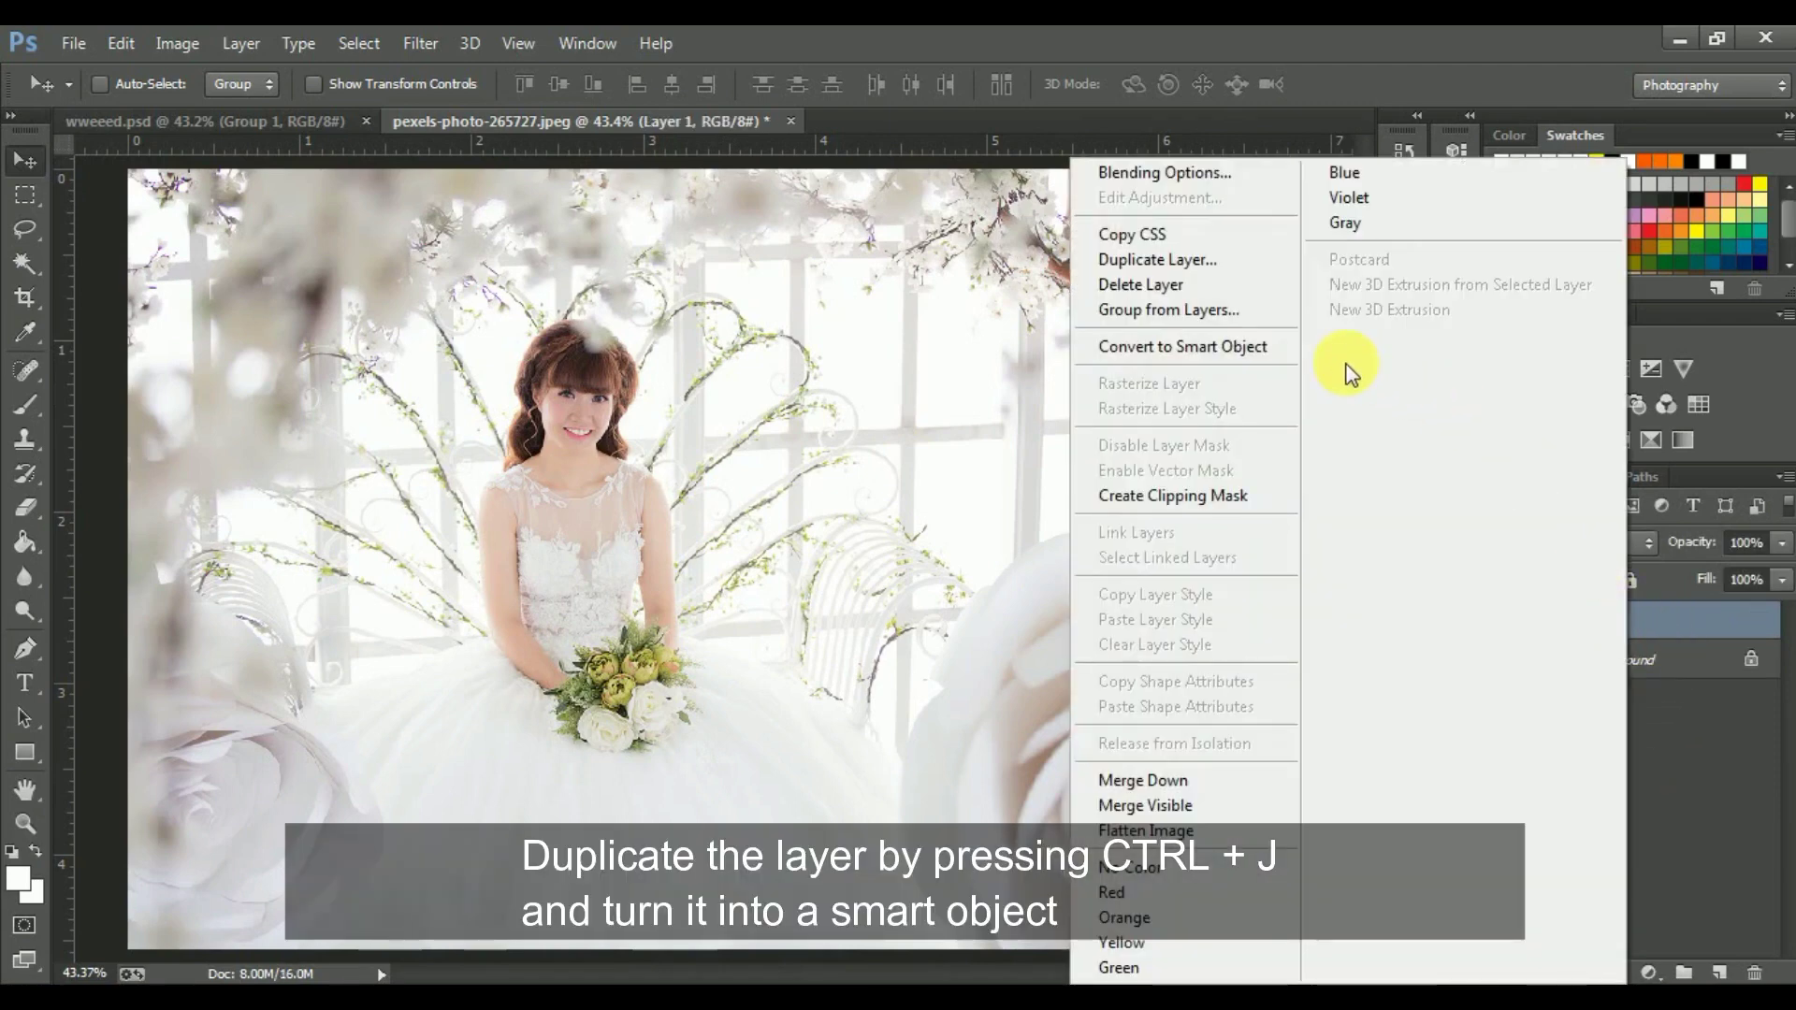
pyautogui.click(1213, 351)
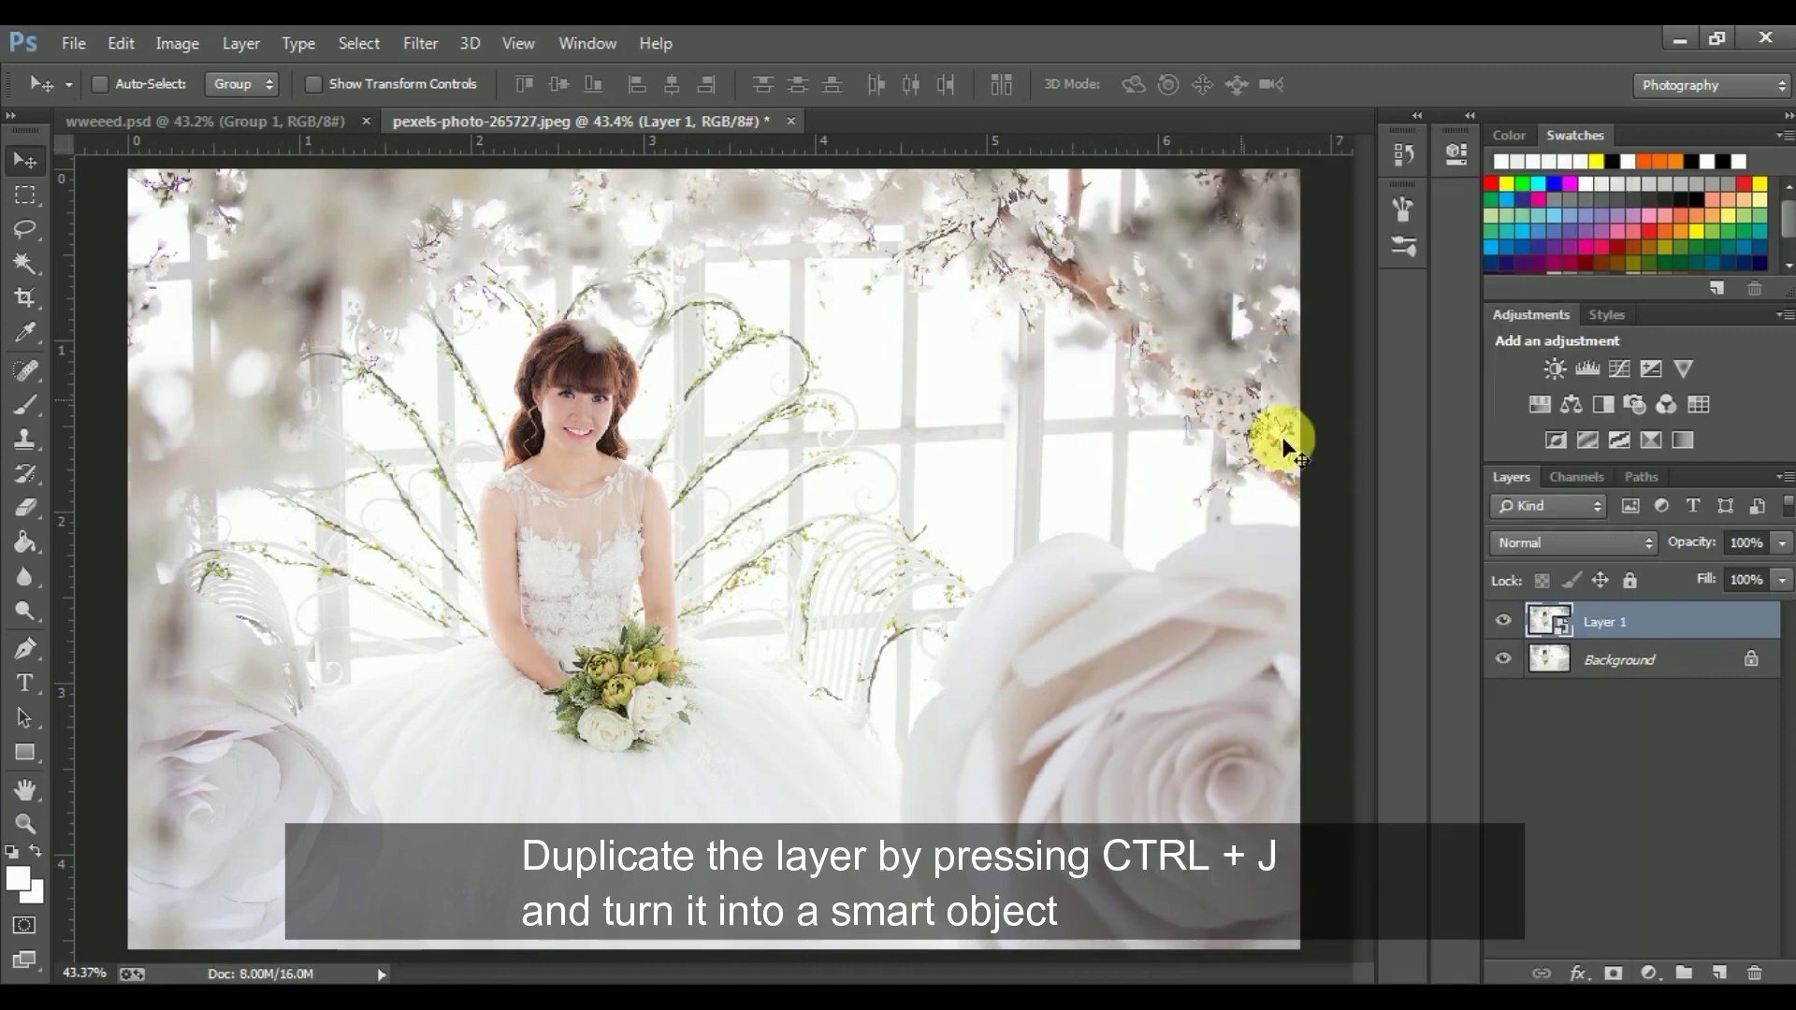
pyautogui.click(420, 43)
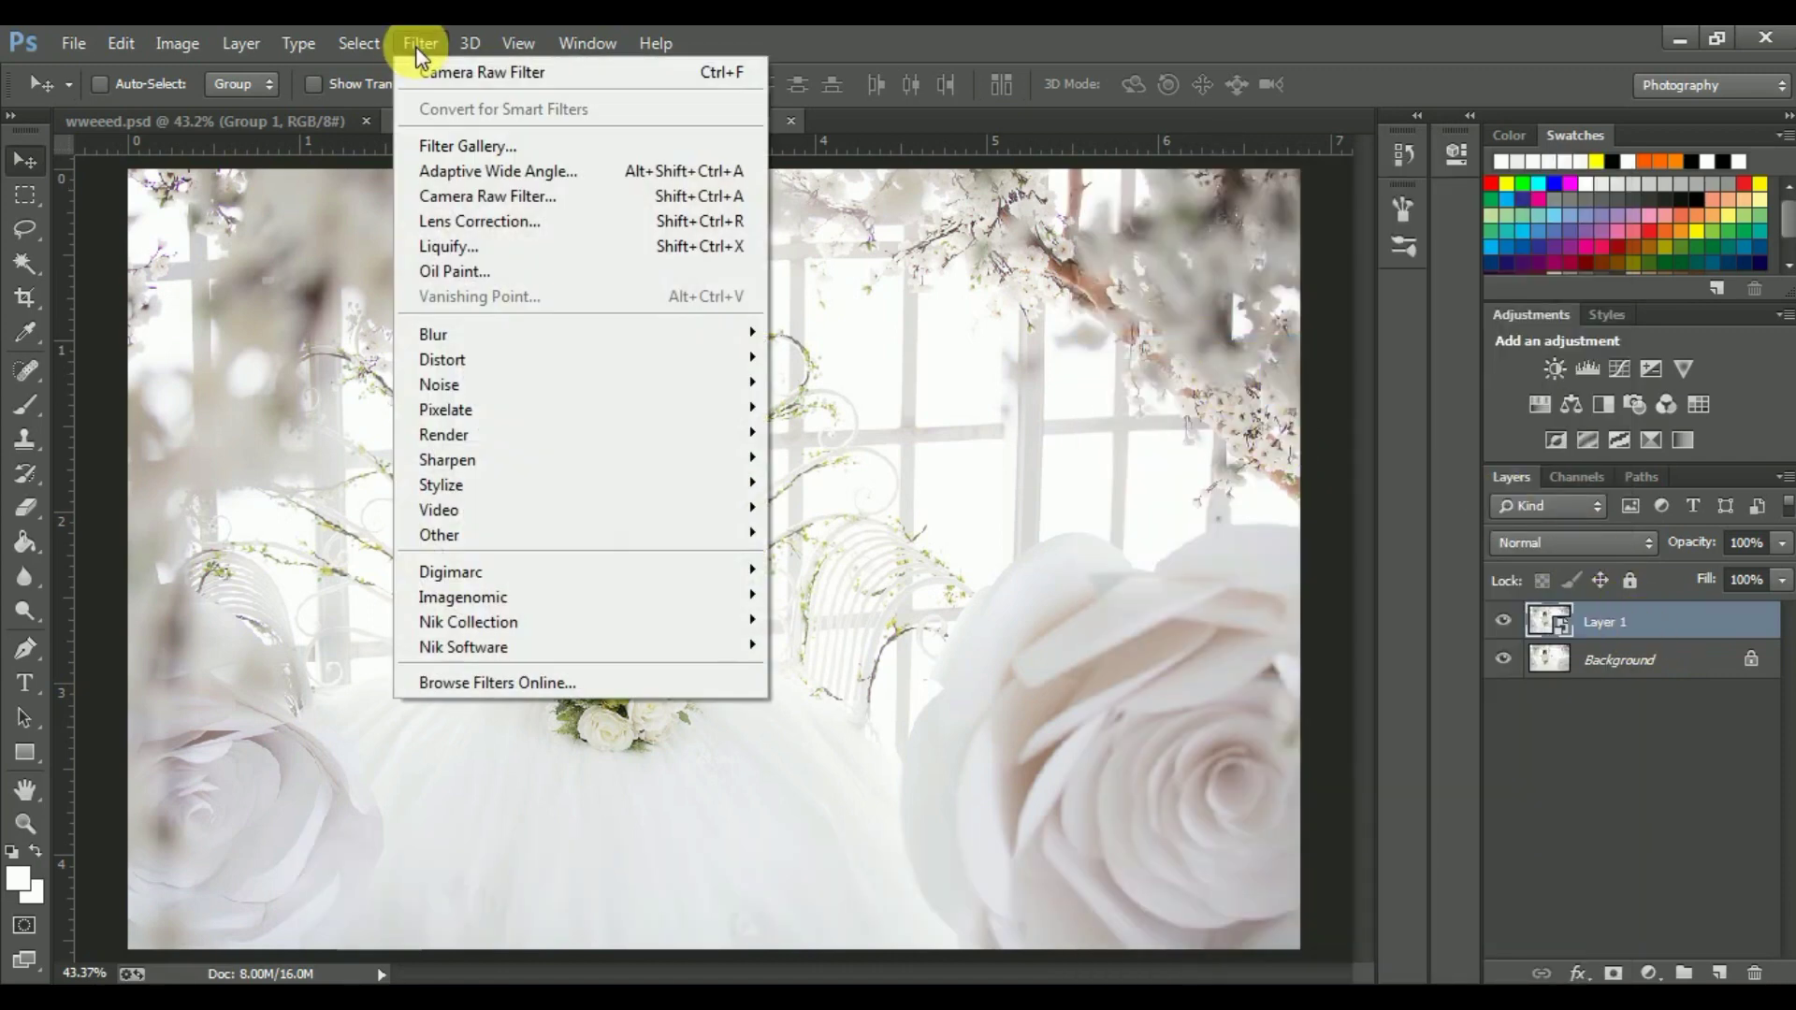
# Step: In the Camera Raw Filter, set Highlights -100, Clarity +15, Vibrance +35 and Saturation +8
pyautogui.click(512, 209)
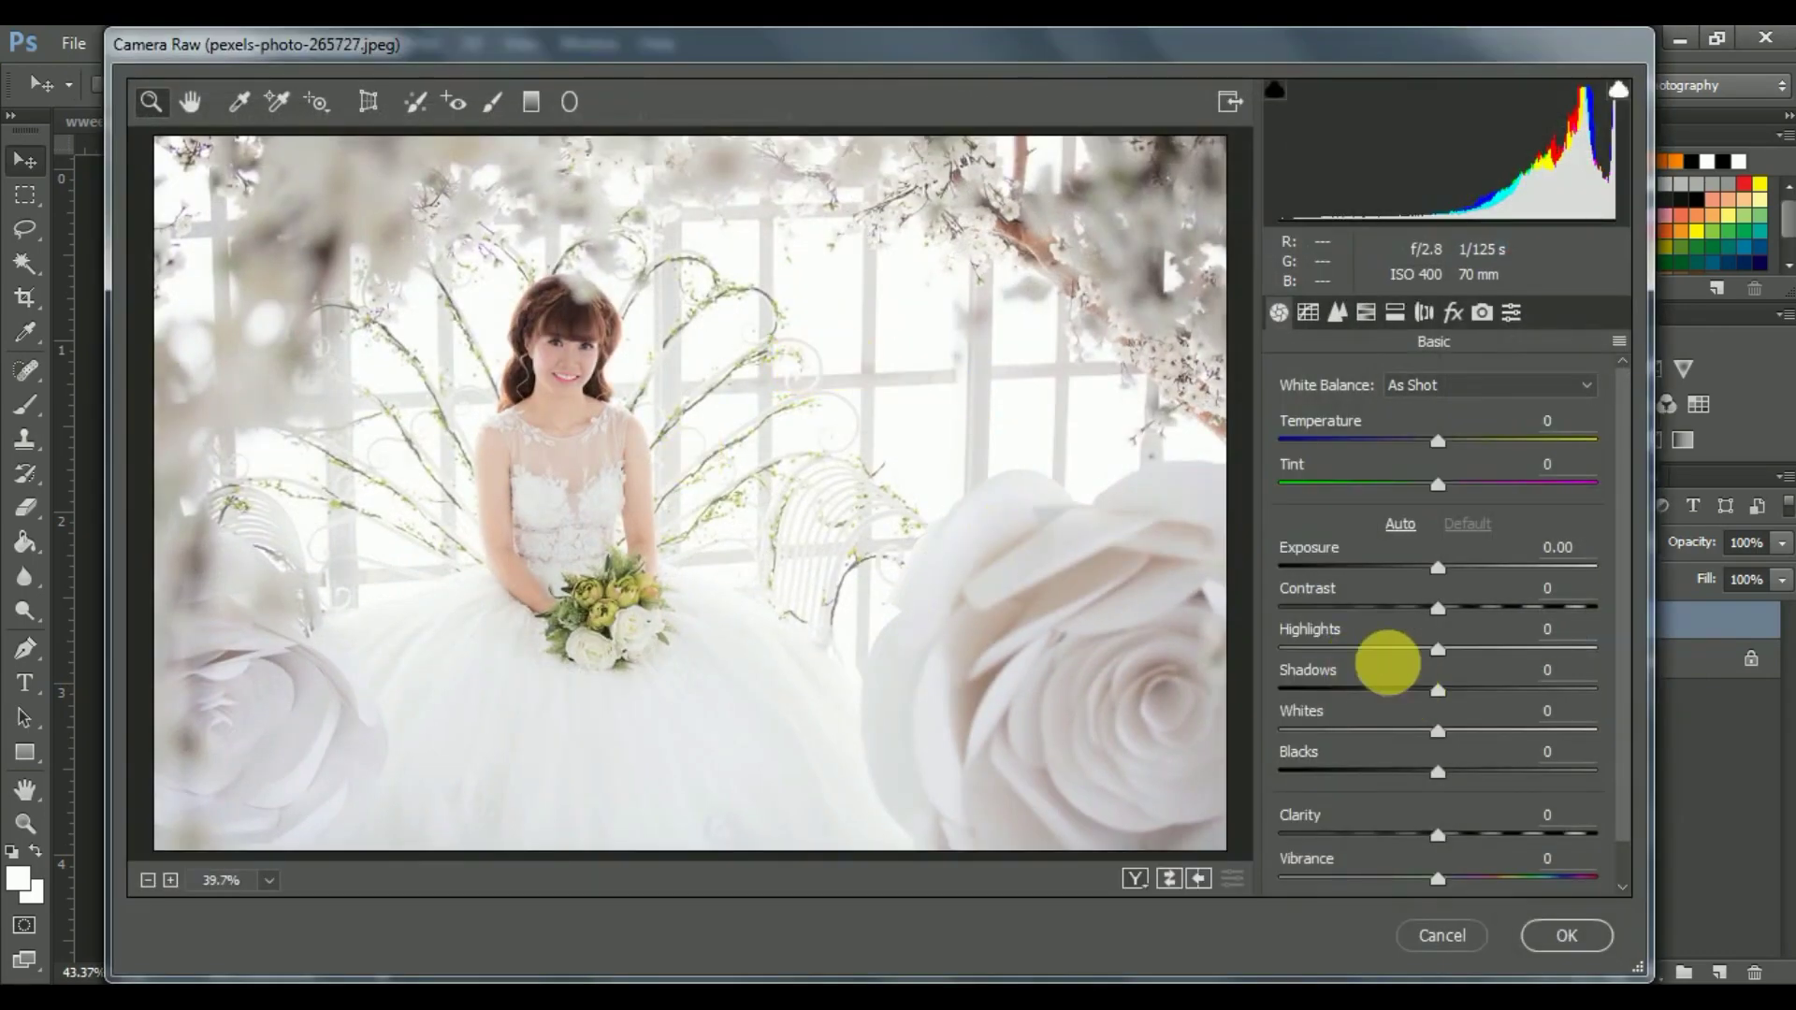
pyautogui.moveTo(1363, 649); pyautogui.dragTo(1216, 639)
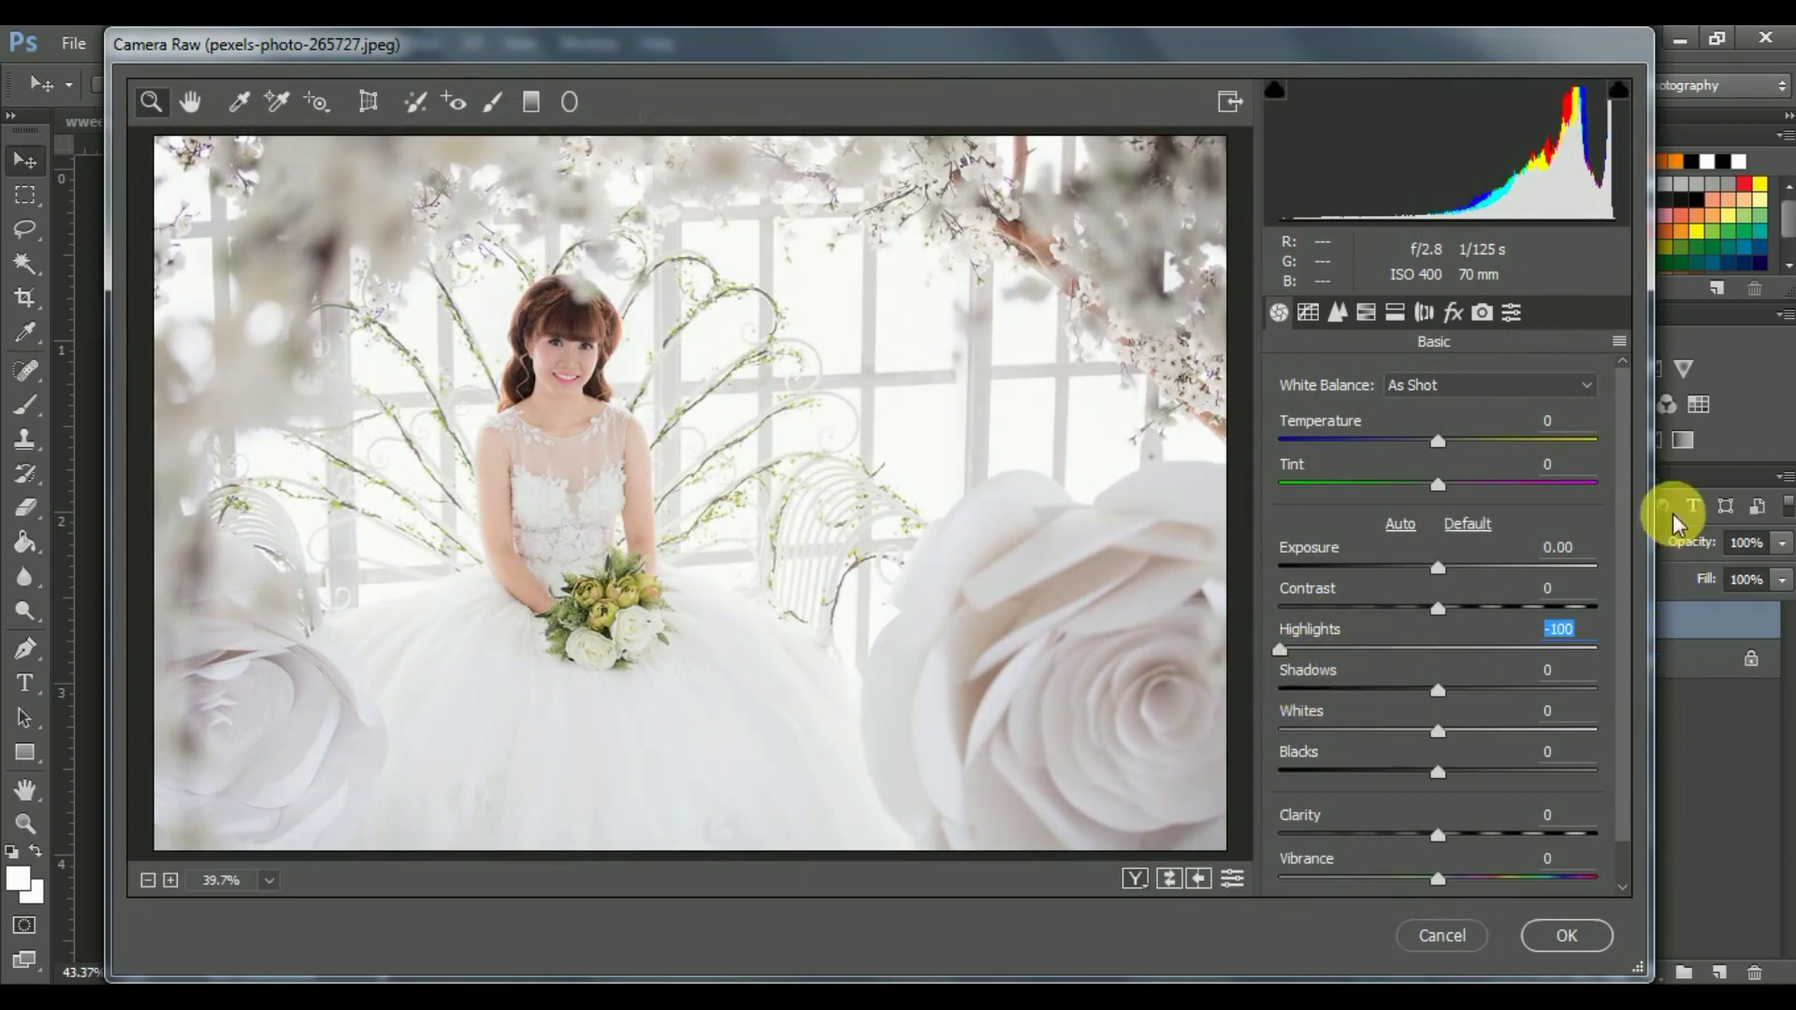
pyautogui.scroll(-1, 1628, 561)
pyautogui.click(1470, 786)
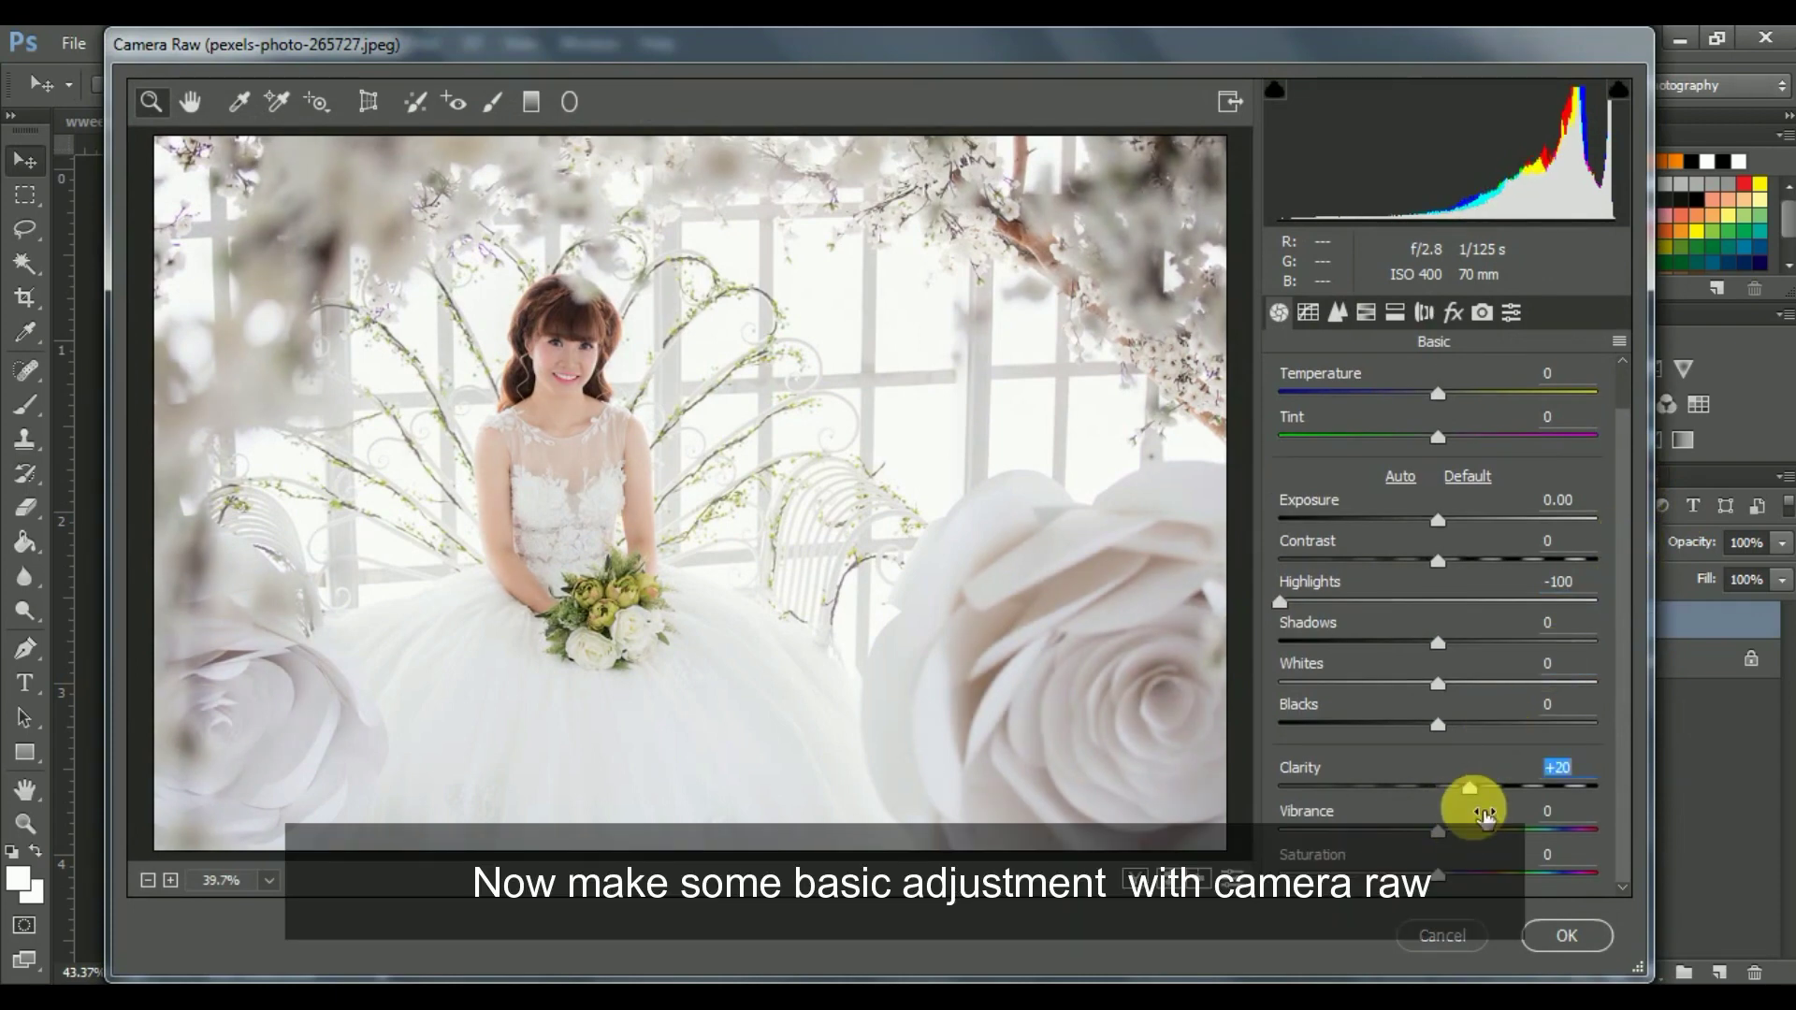
pyautogui.moveTo(1476, 794); pyautogui.dragTo(1488, 832)
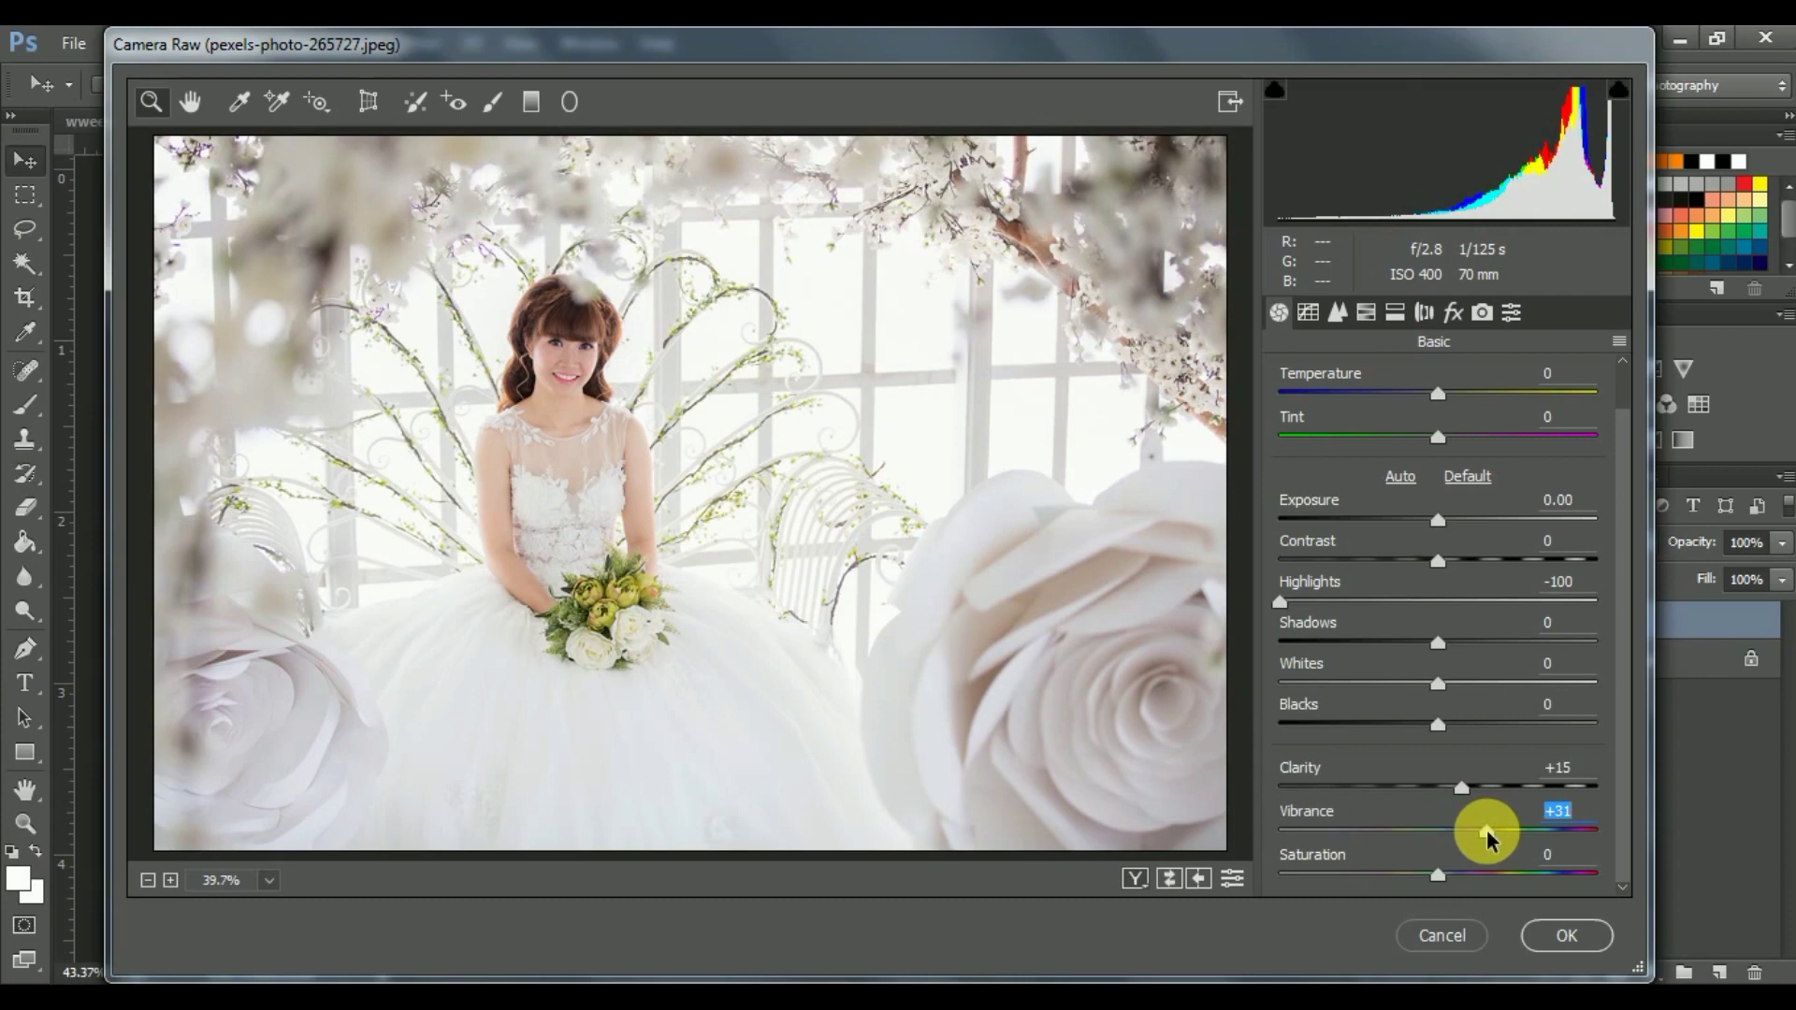
pyautogui.moveTo(1487, 837); pyautogui.dragTo(1495, 847)
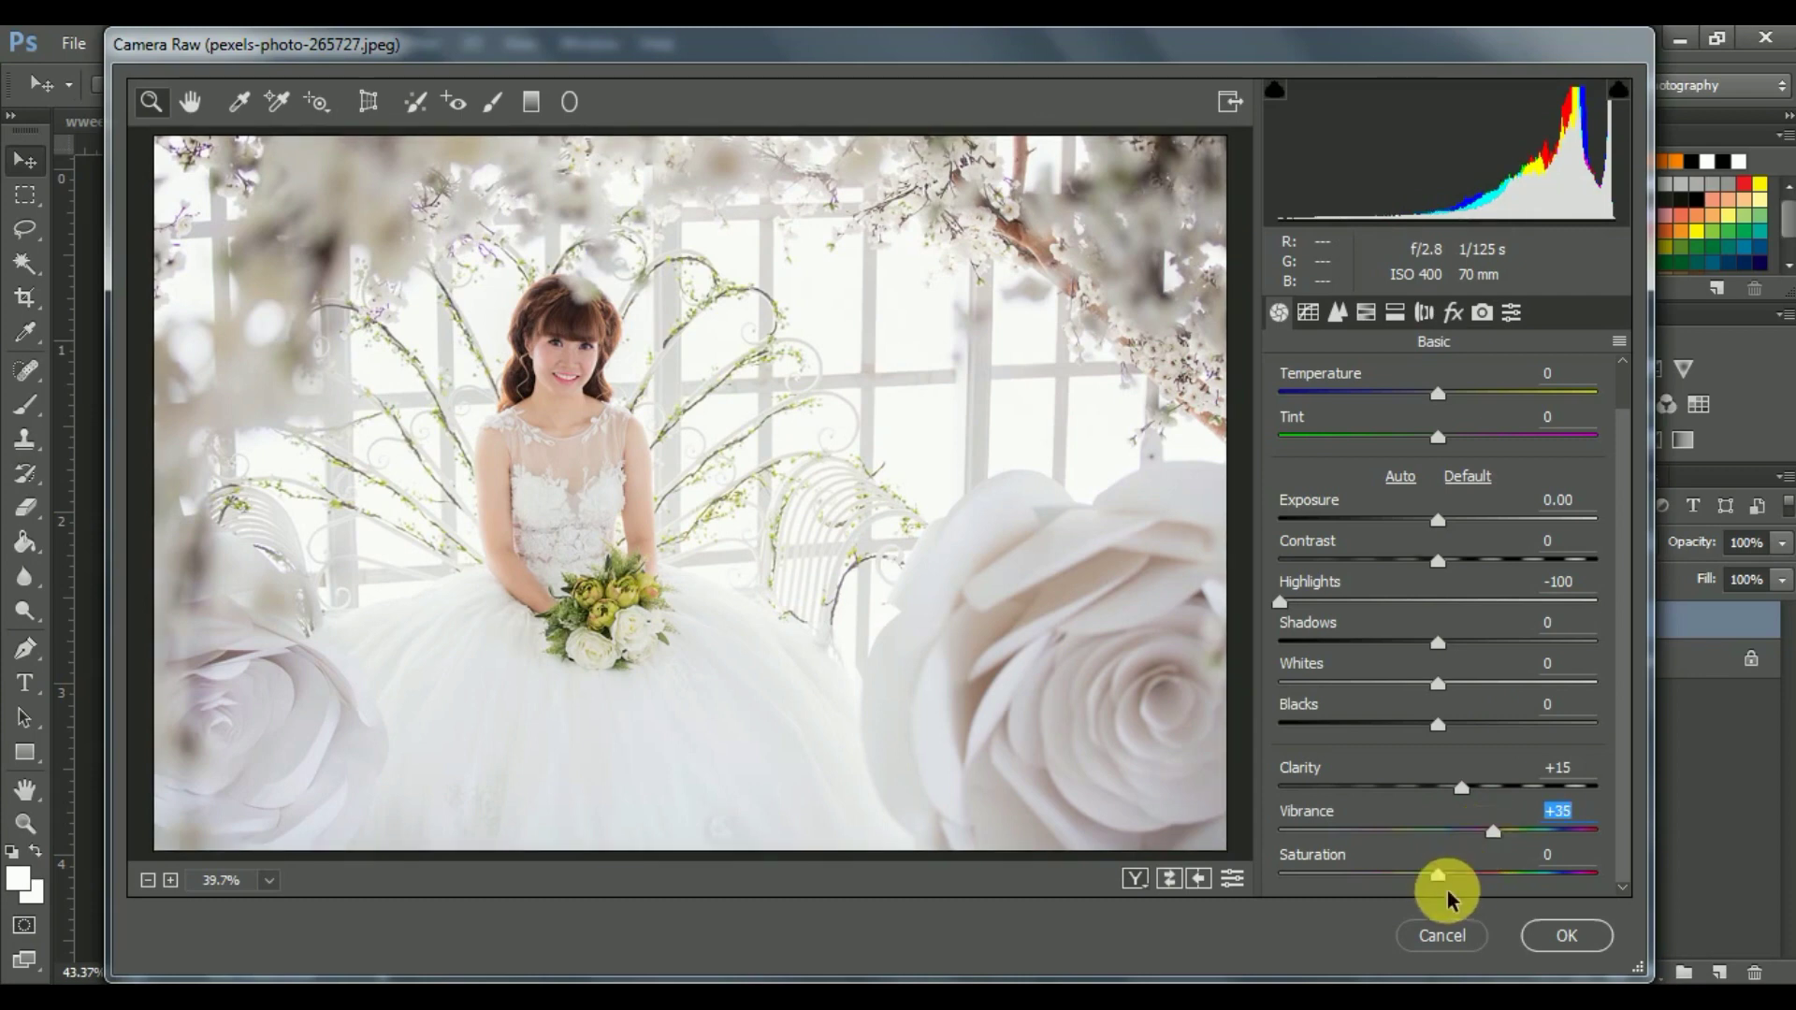
pyautogui.moveTo(1440, 875); pyautogui.dragTo(1453, 876)
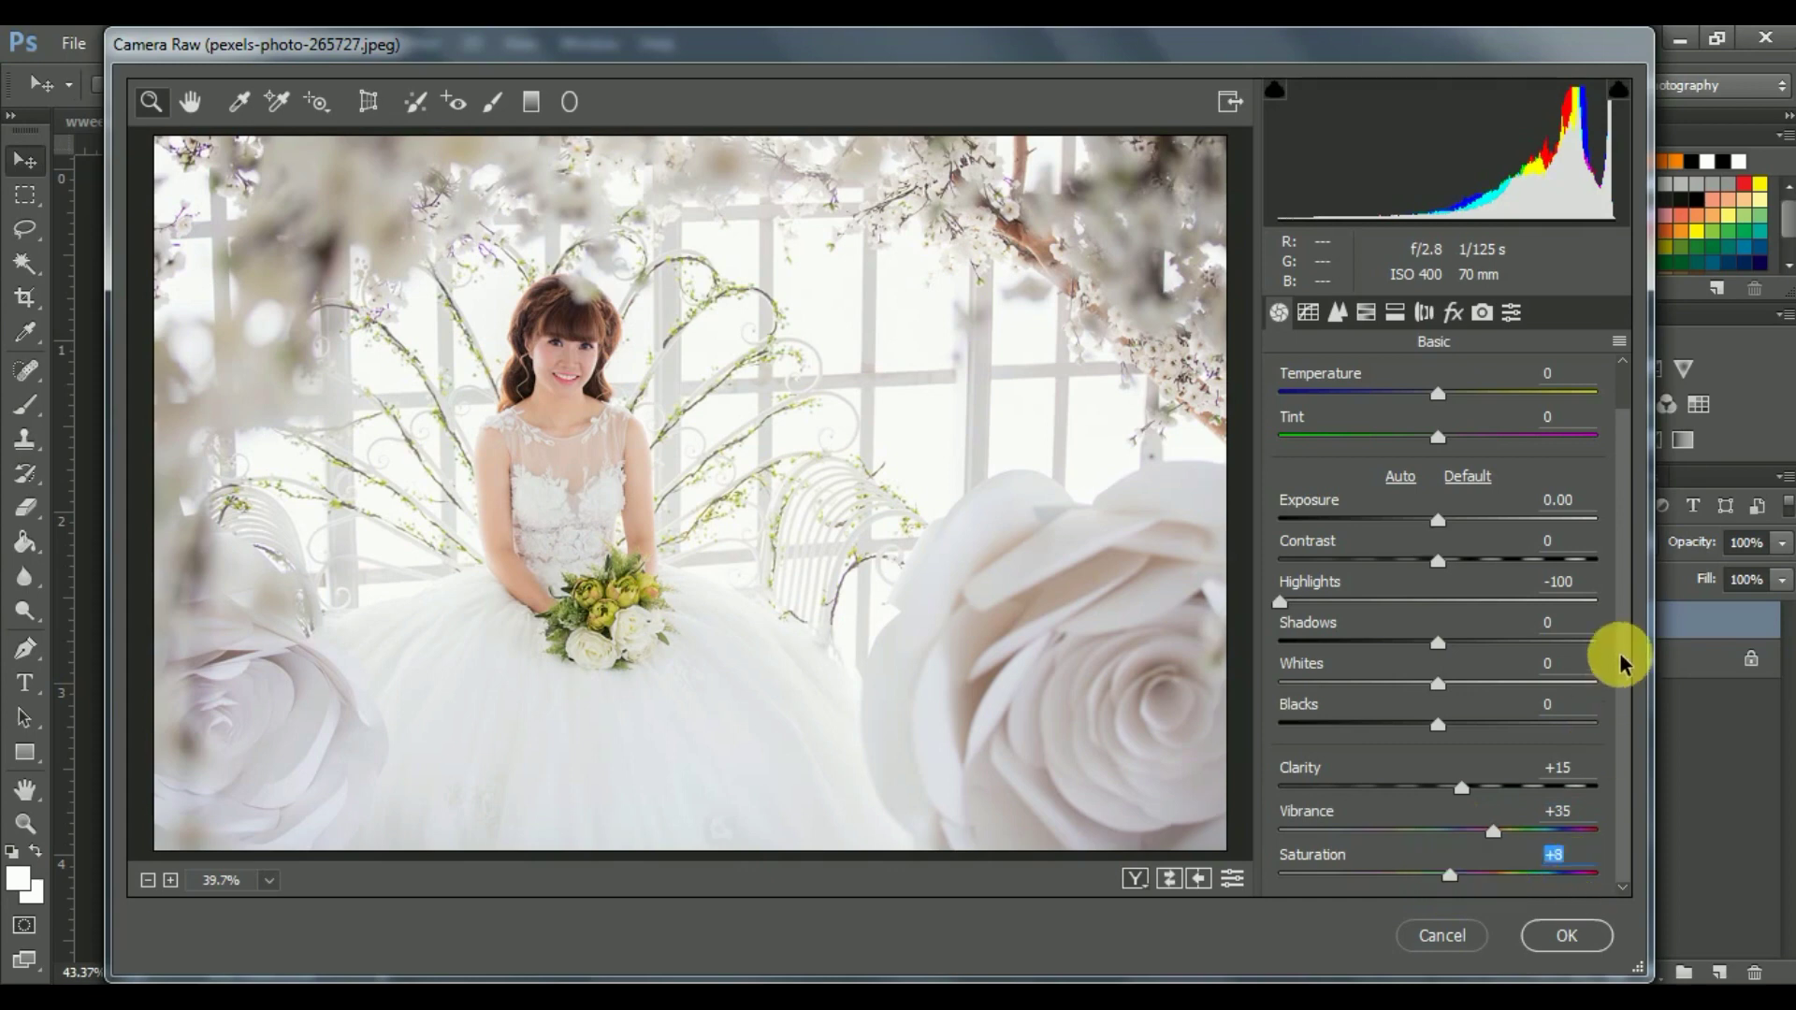
# Step: Raise Contrast to about +8, check Before/After, and apply the Camera Raw filter
pyautogui.scroll(1, 1617, 636)
pyautogui.scroll(1, 1618, 608)
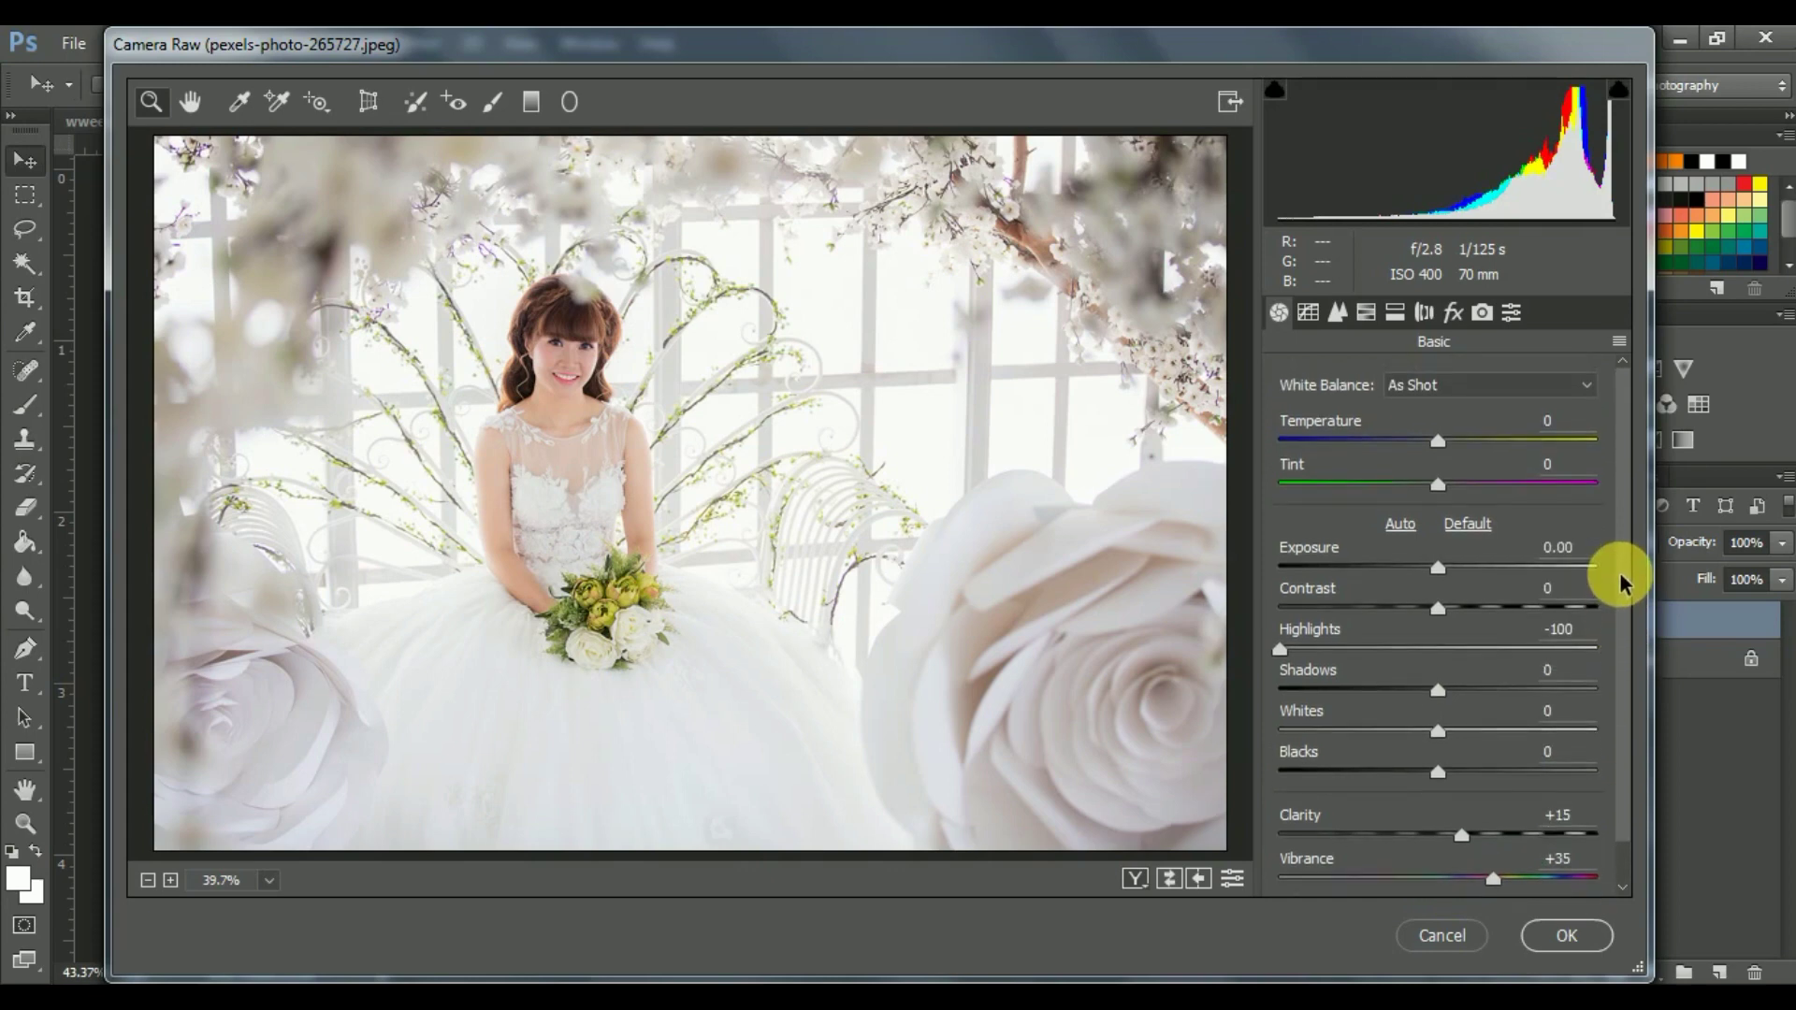
pyautogui.click(1468, 608)
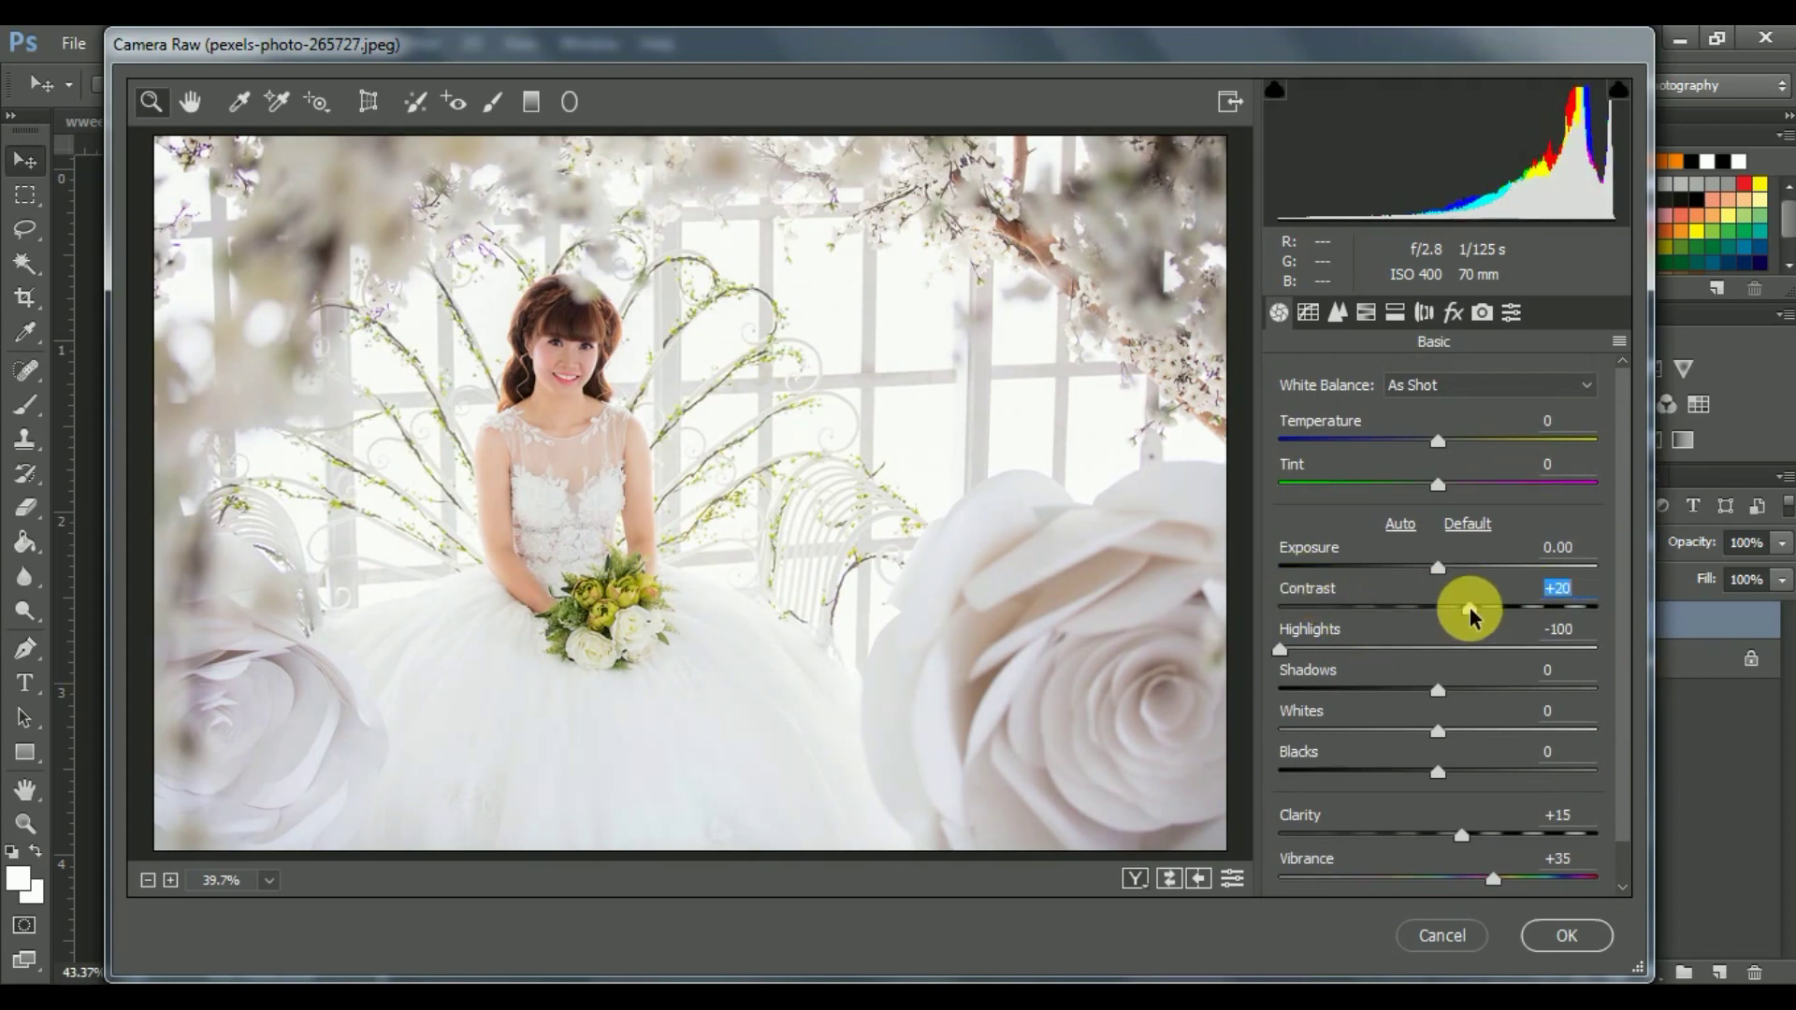
pyautogui.moveTo(1470, 615); pyautogui.dragTo(1450, 609)
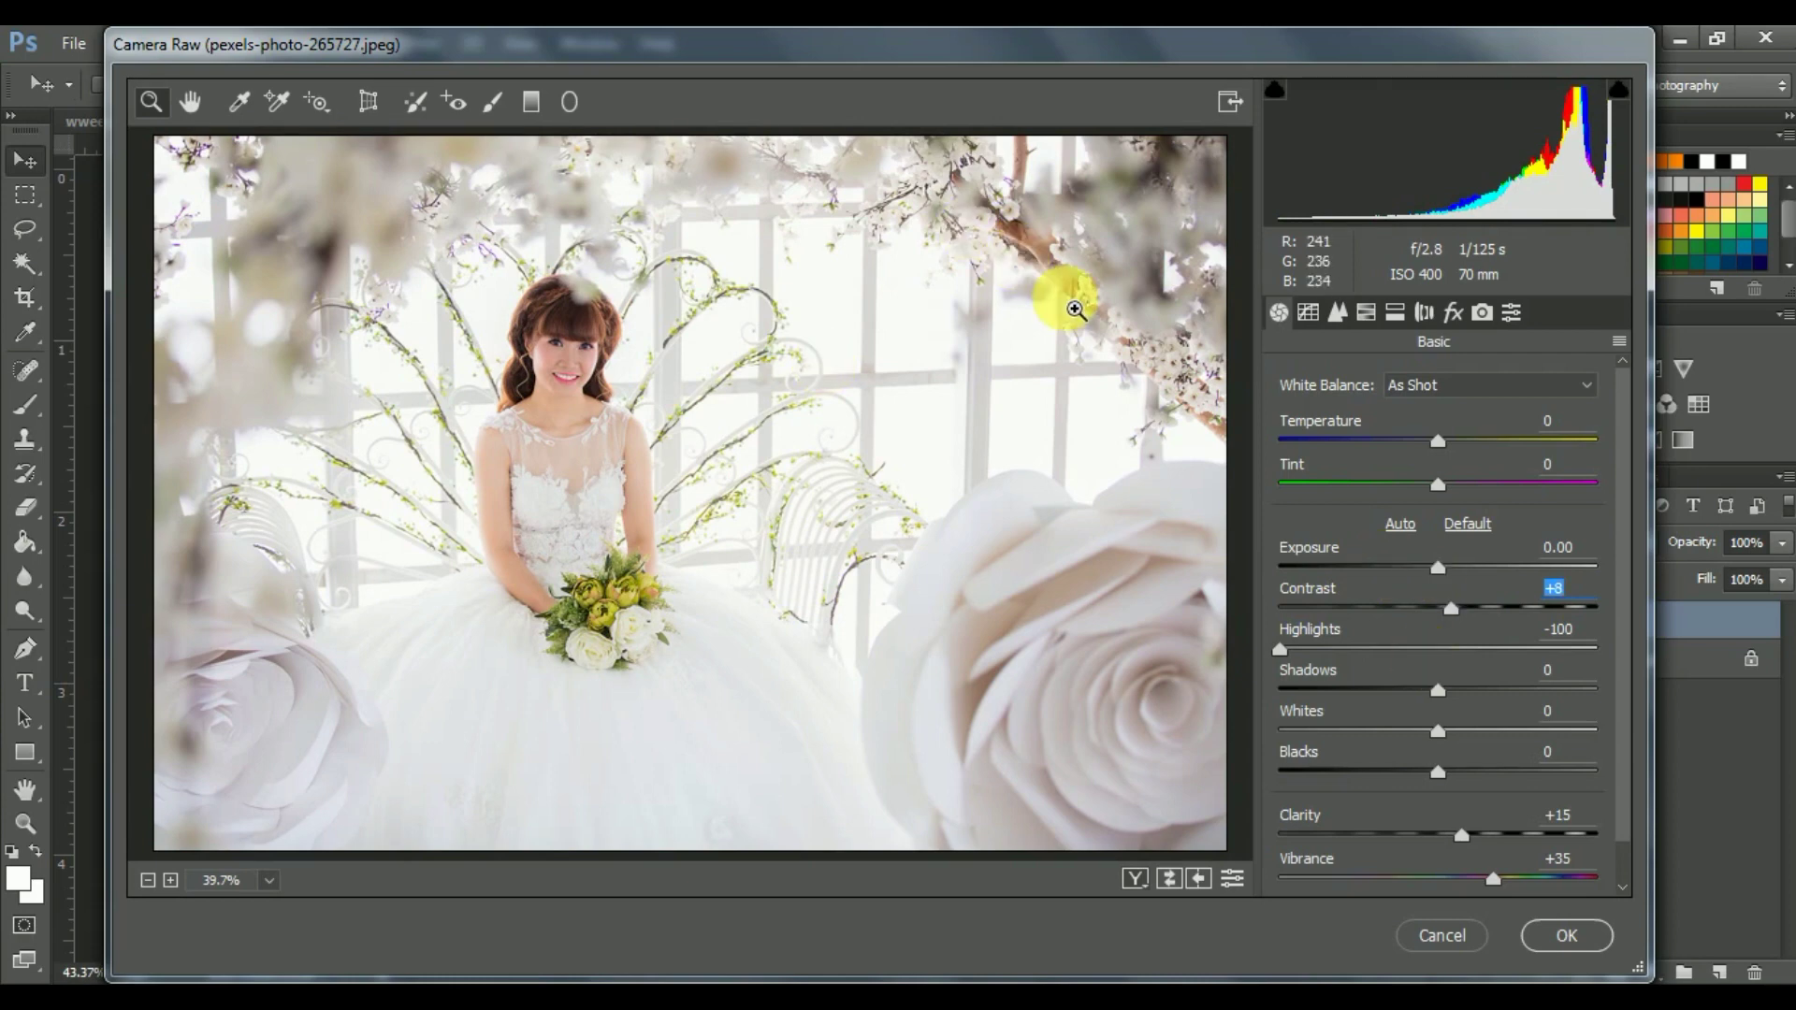
pyautogui.press('q')
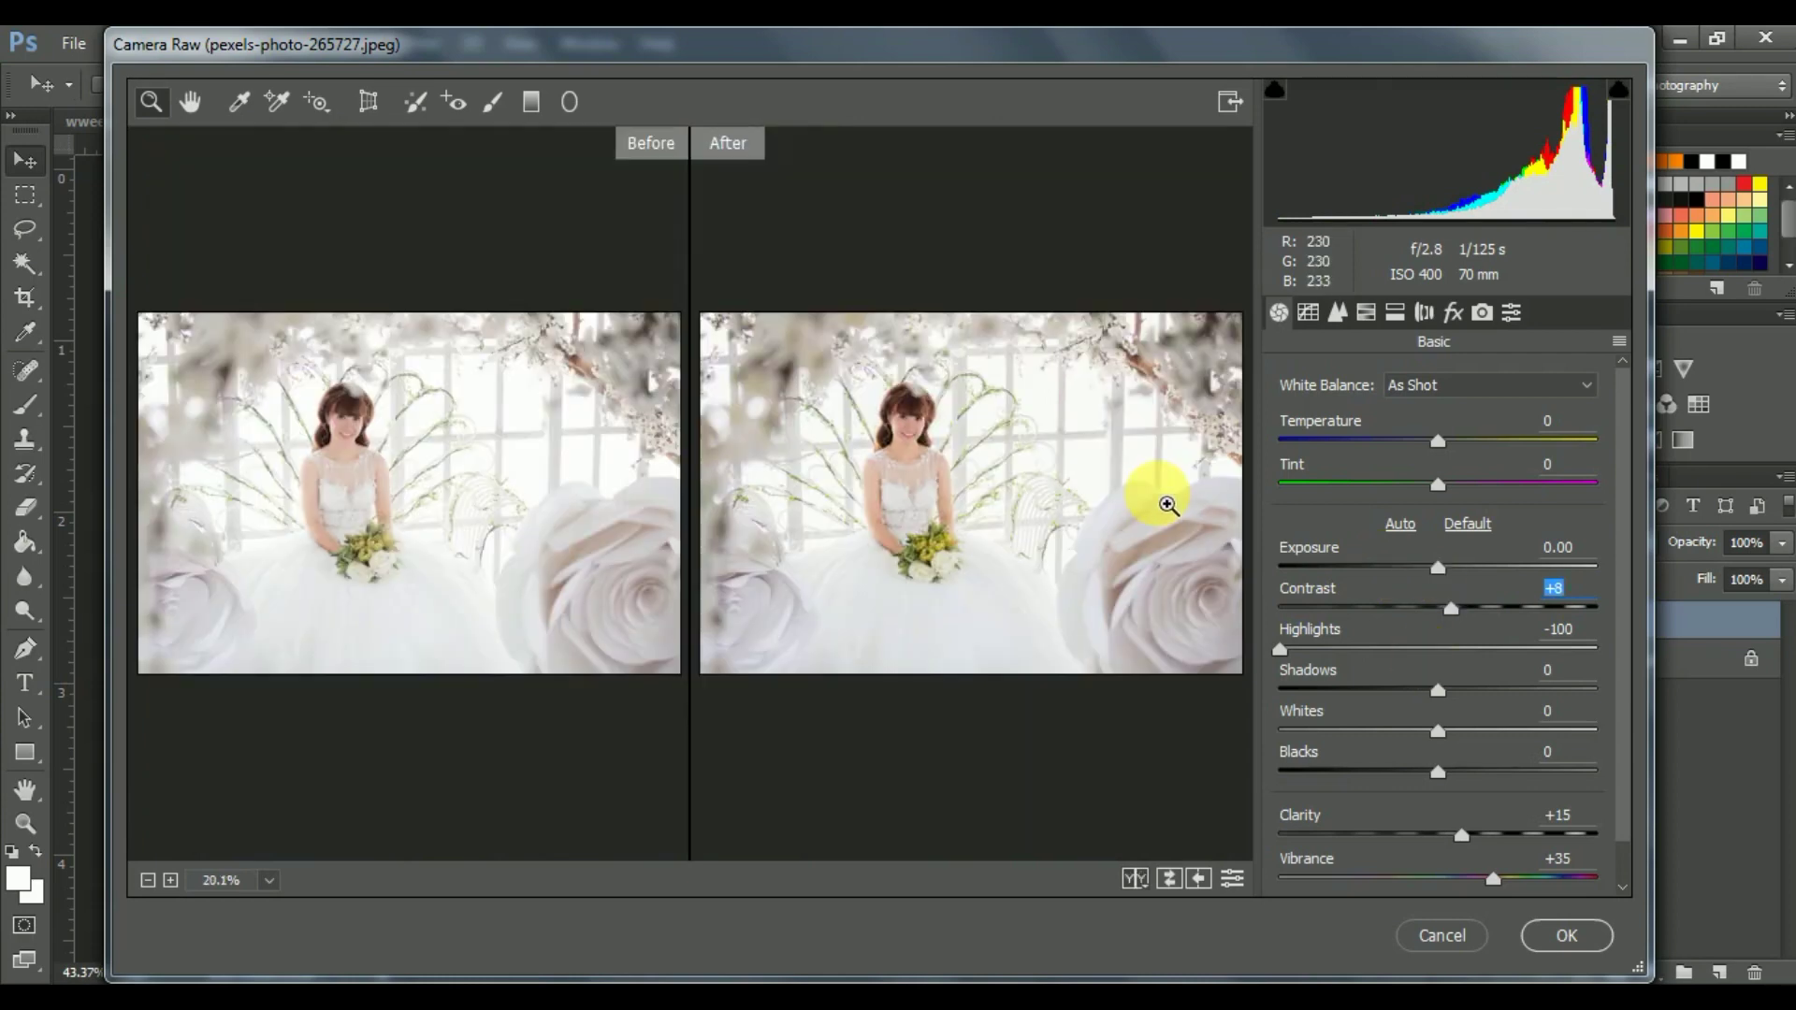
pyautogui.click(1564, 945)
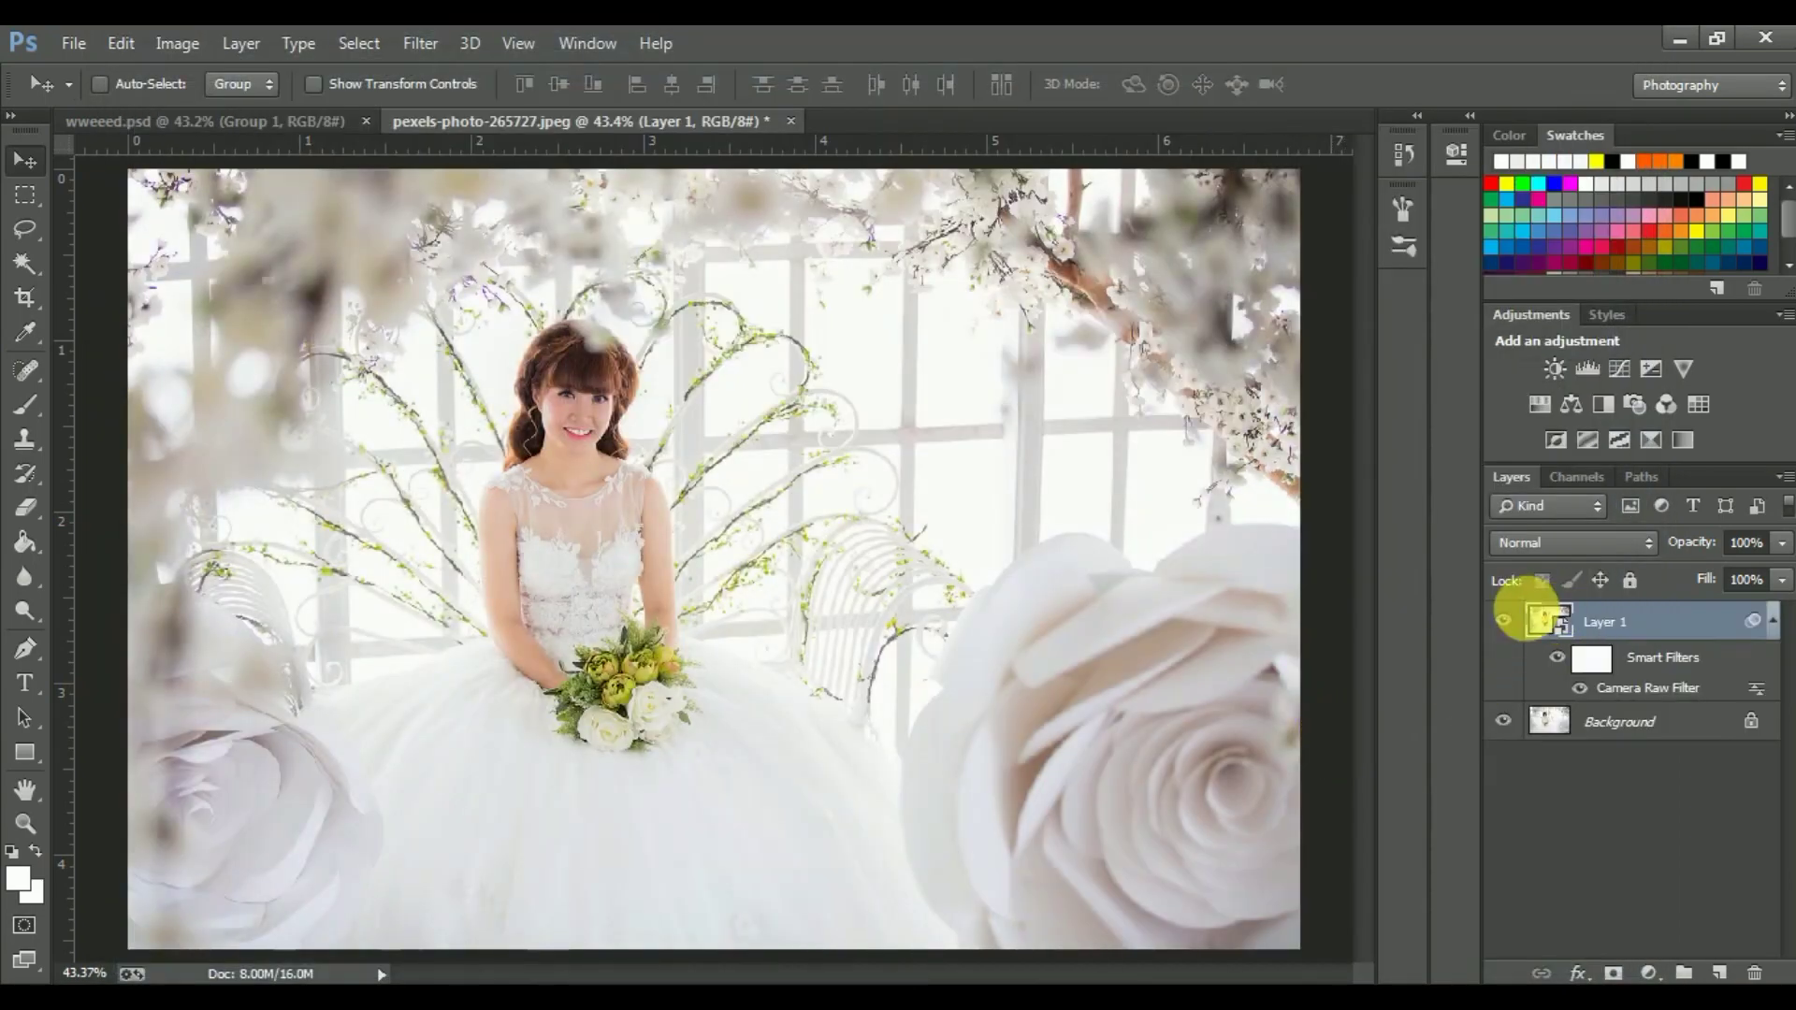
# Step: Hide and reshow Layer 1 to compare, then bring up the Filter menu's blur options
pyautogui.click(1506, 622)
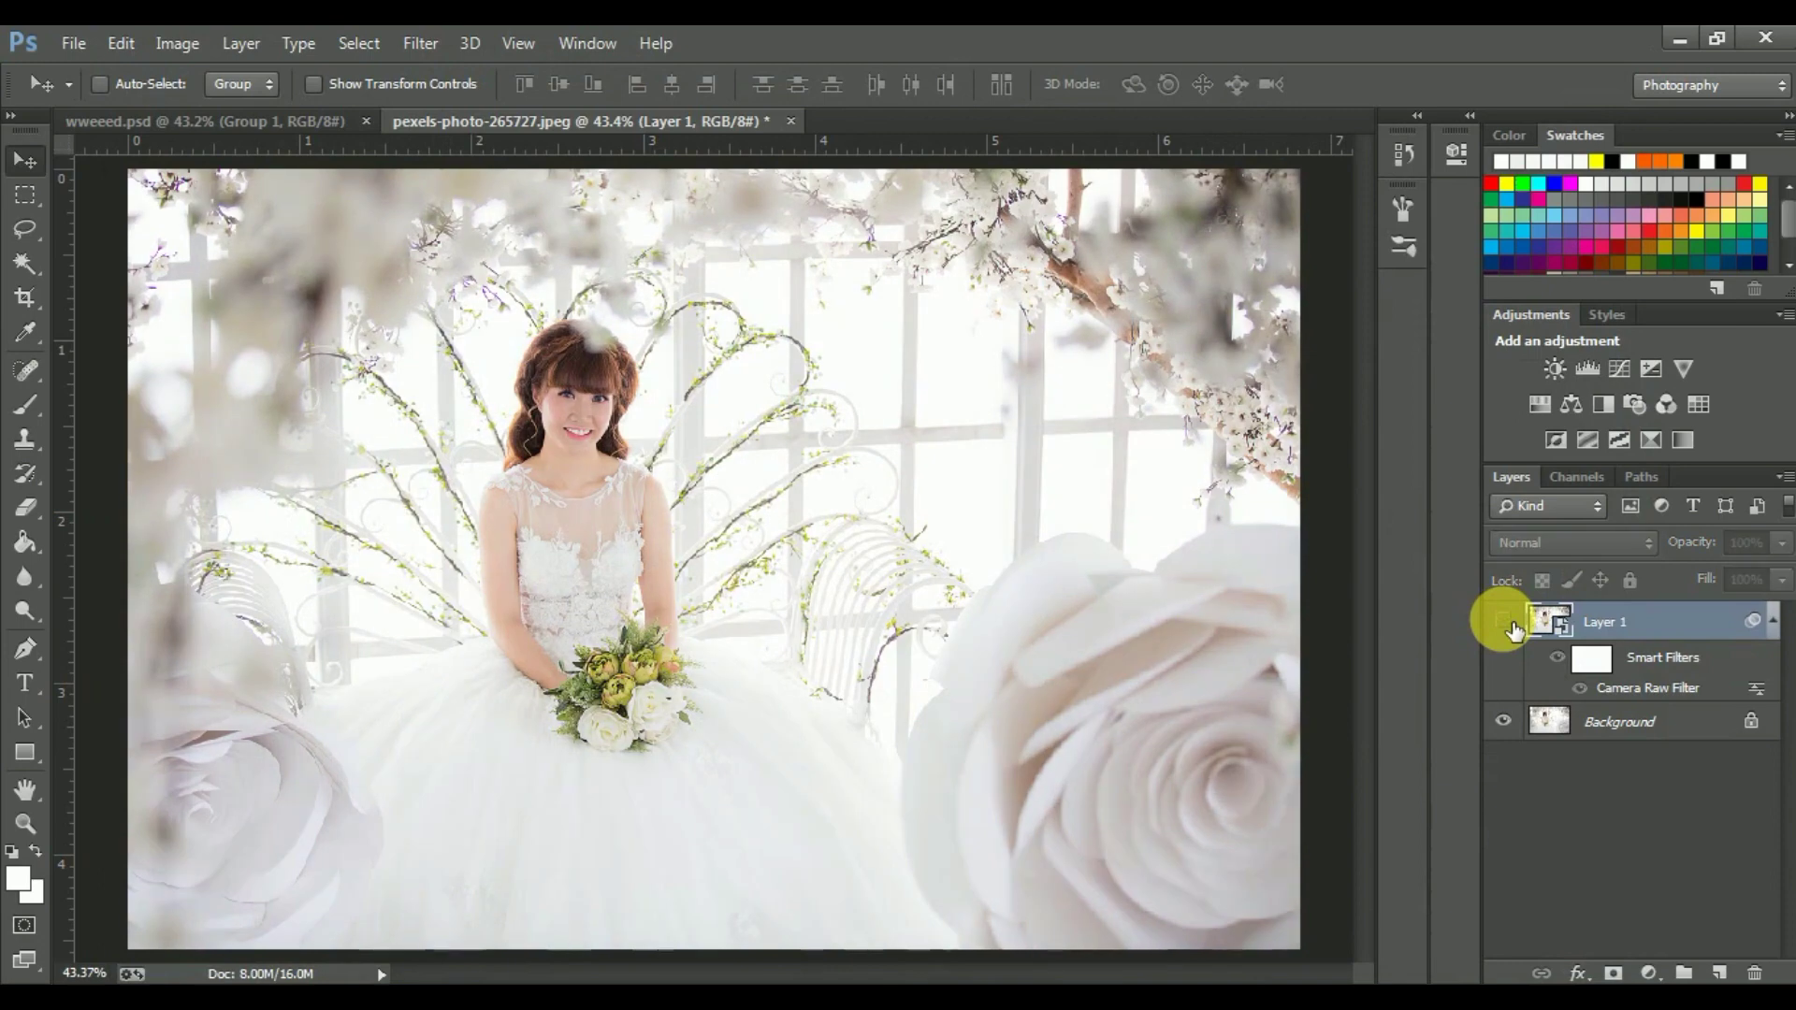
pyautogui.click(1506, 622)
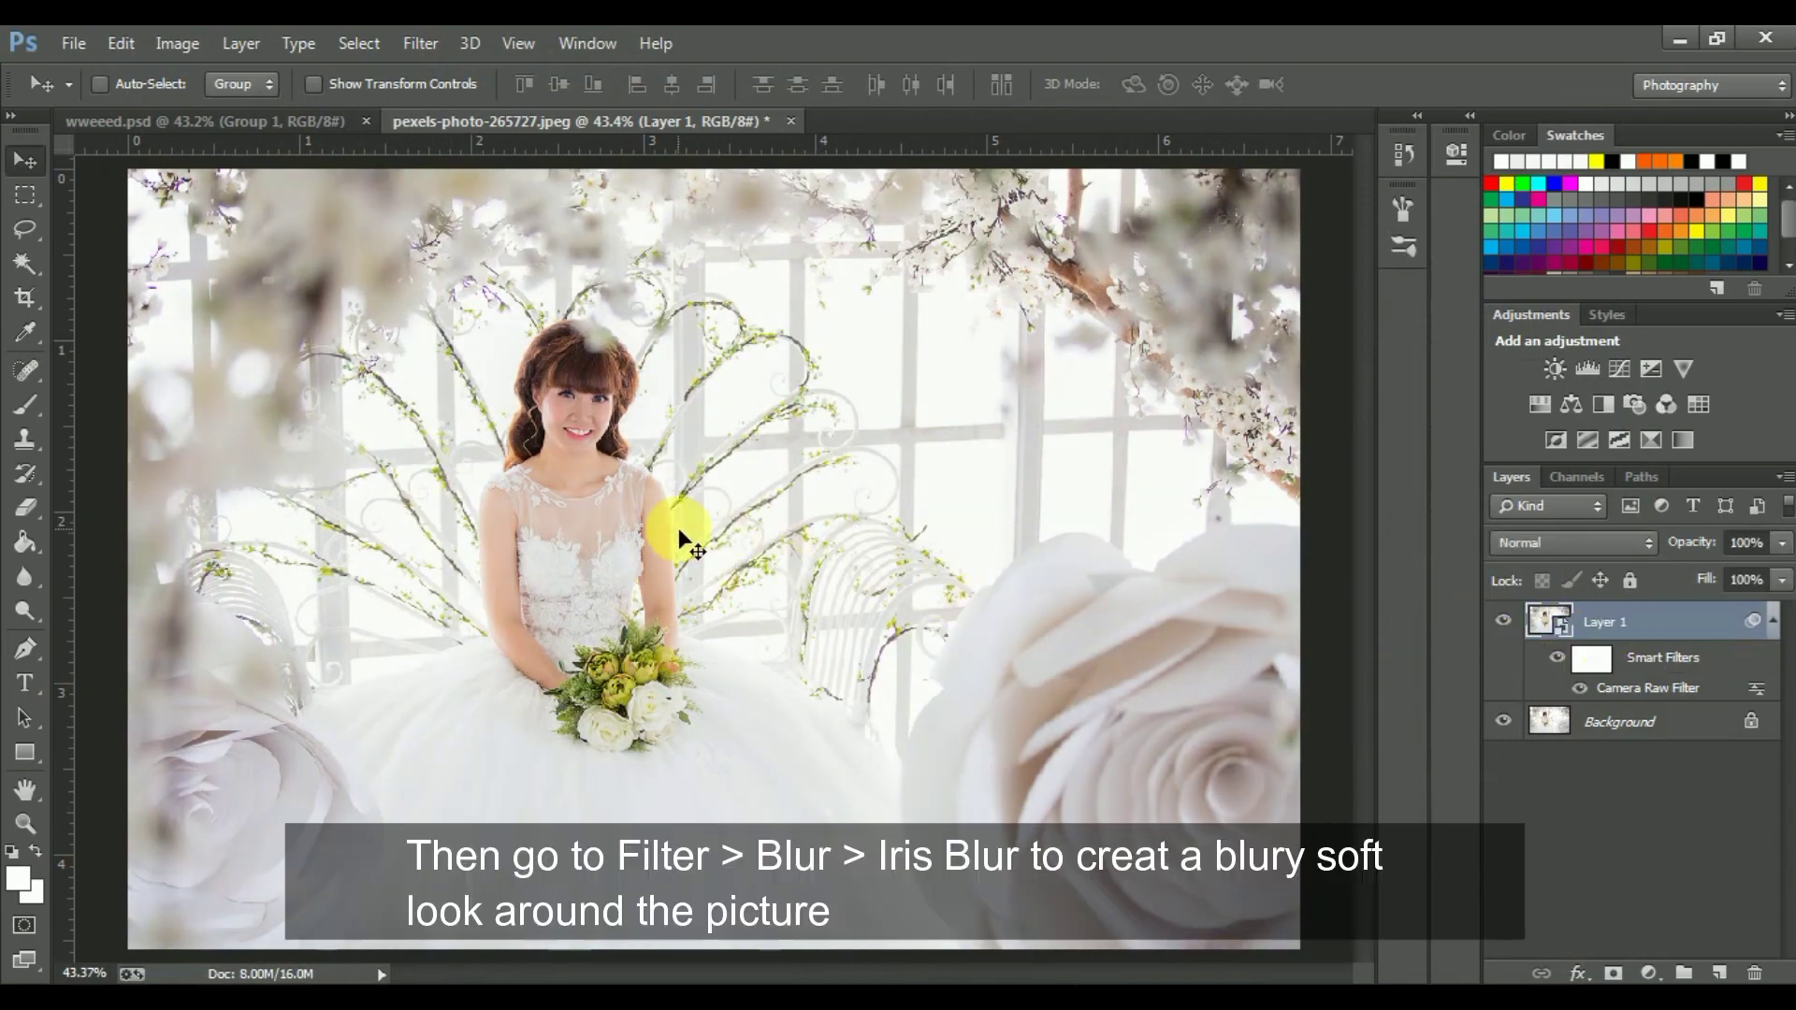
pyautogui.click(411, 43)
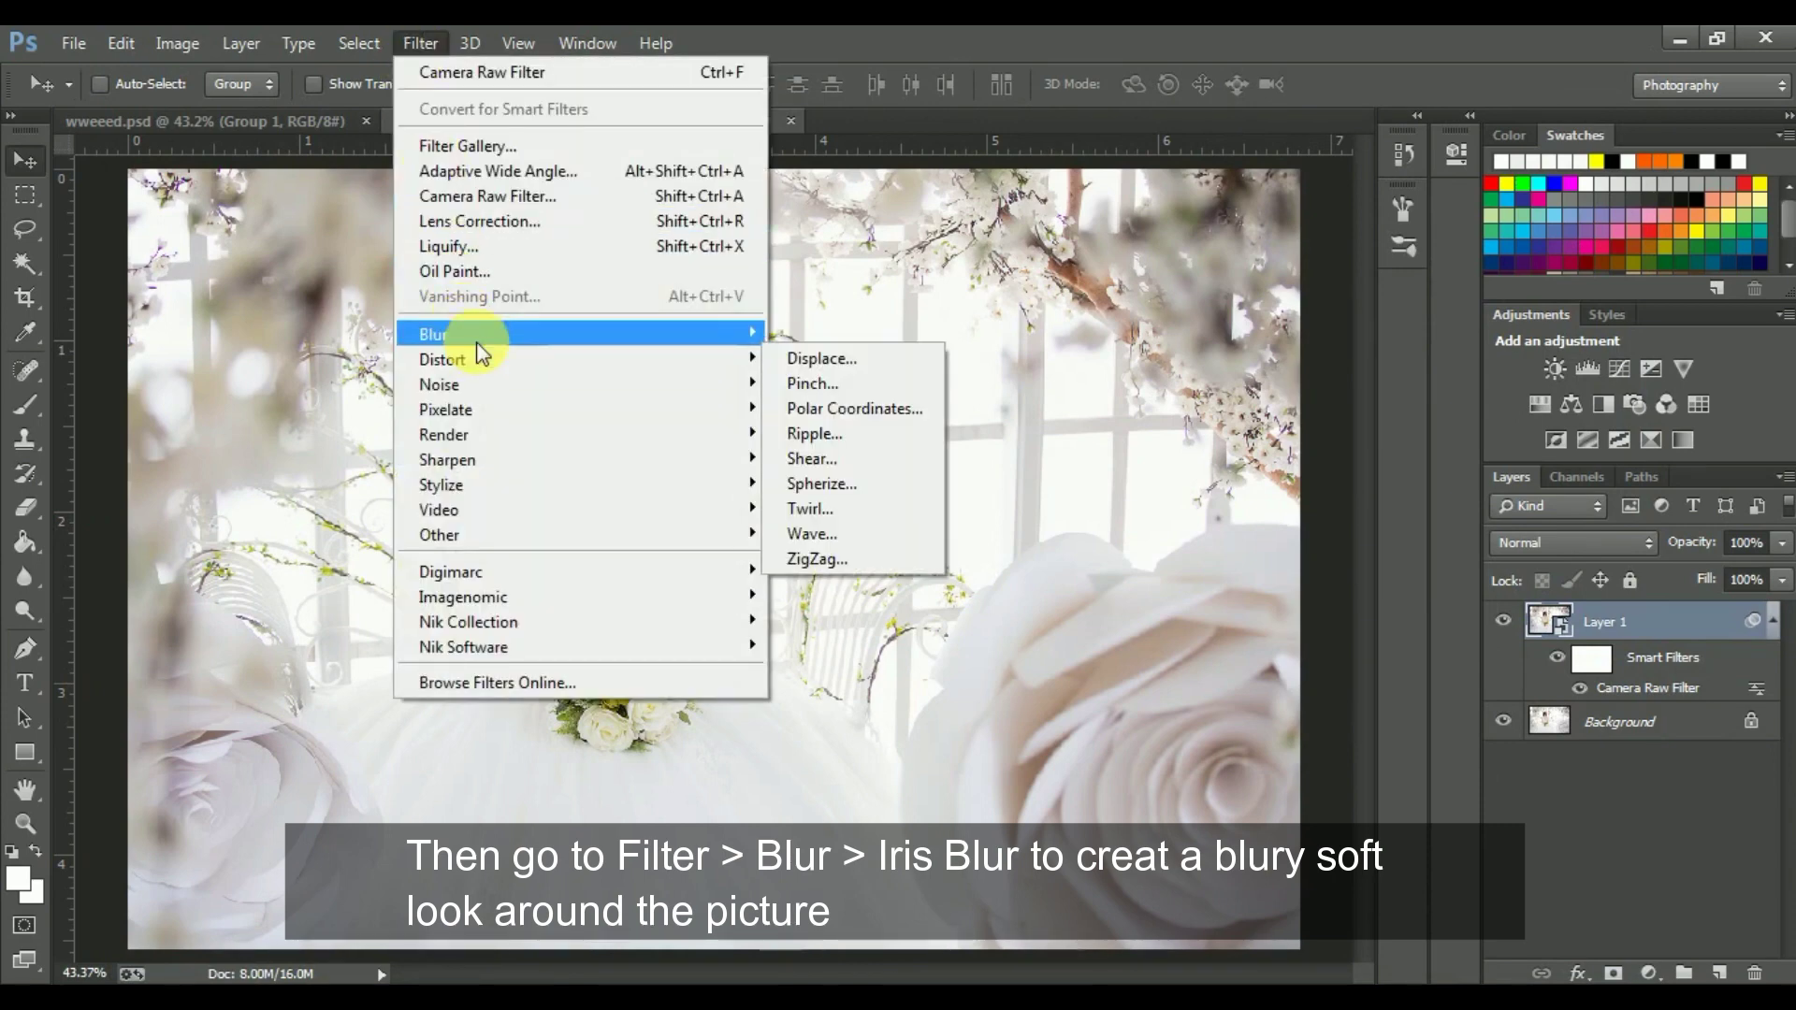
pyautogui.moveTo(432, 334)
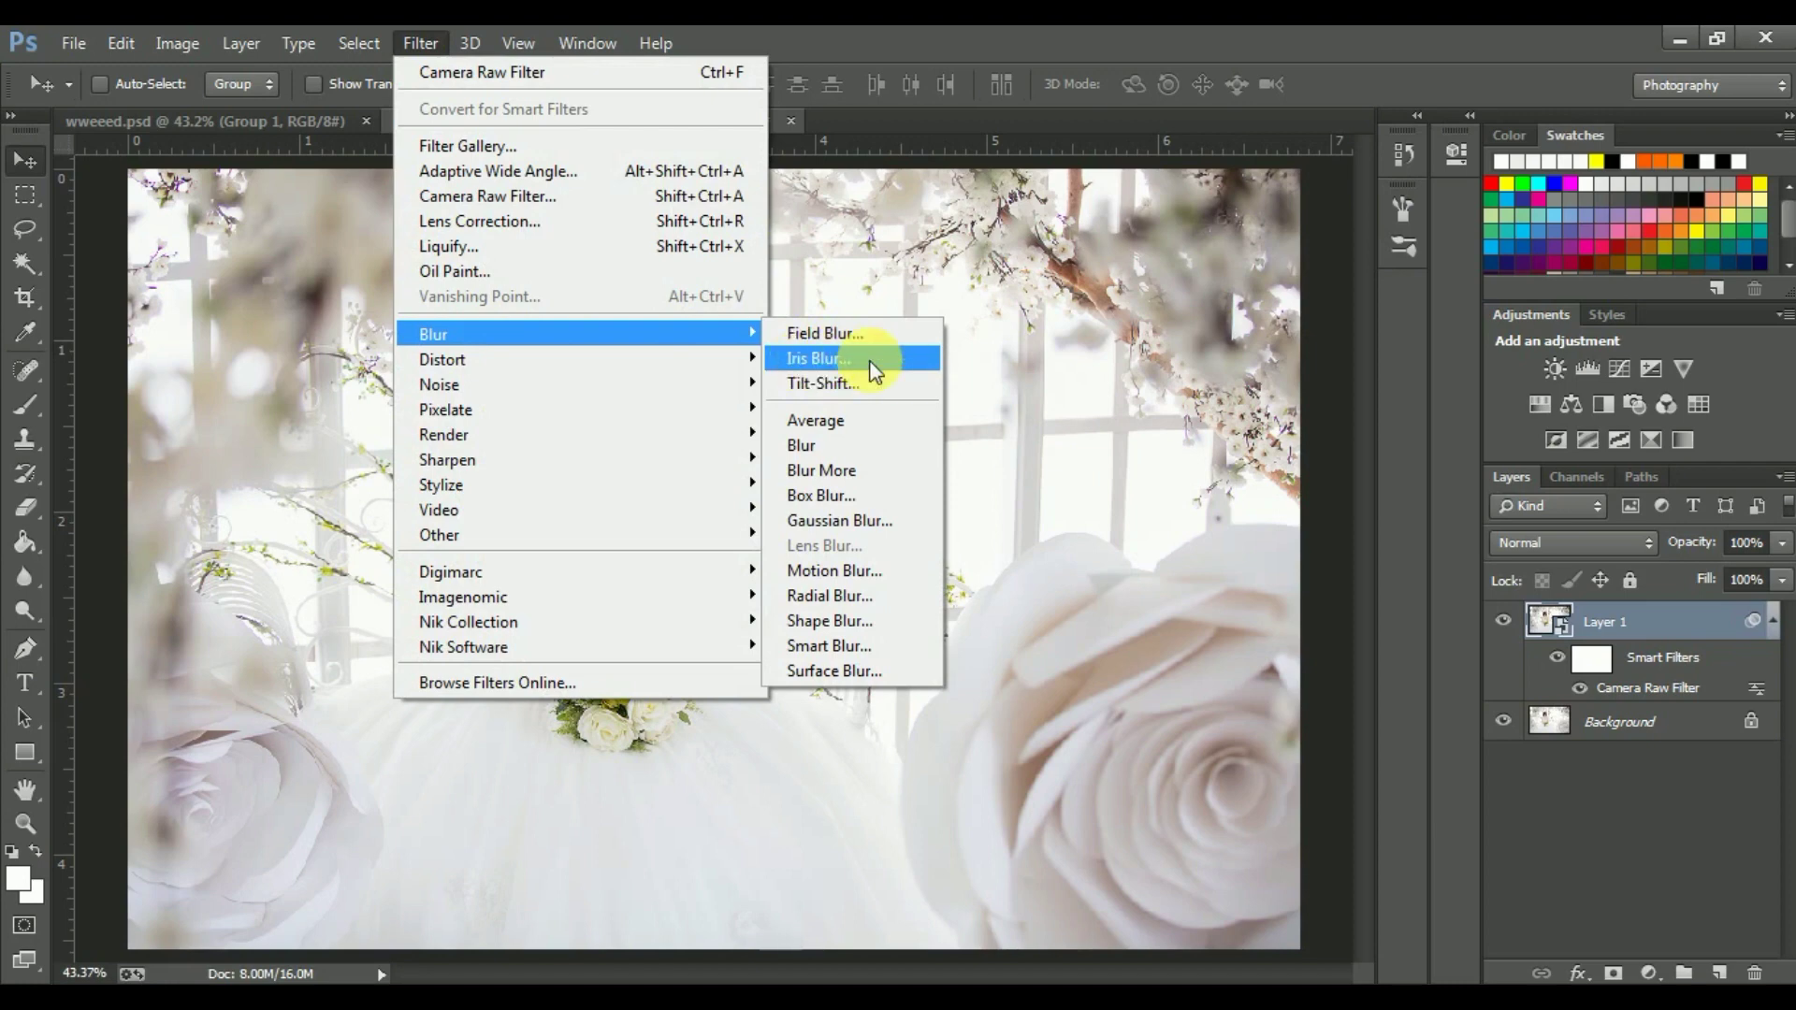
# Step: Start an Iris Blur at 10 px and enlarge its ellipse to frame the bride
pyautogui.click(874, 371)
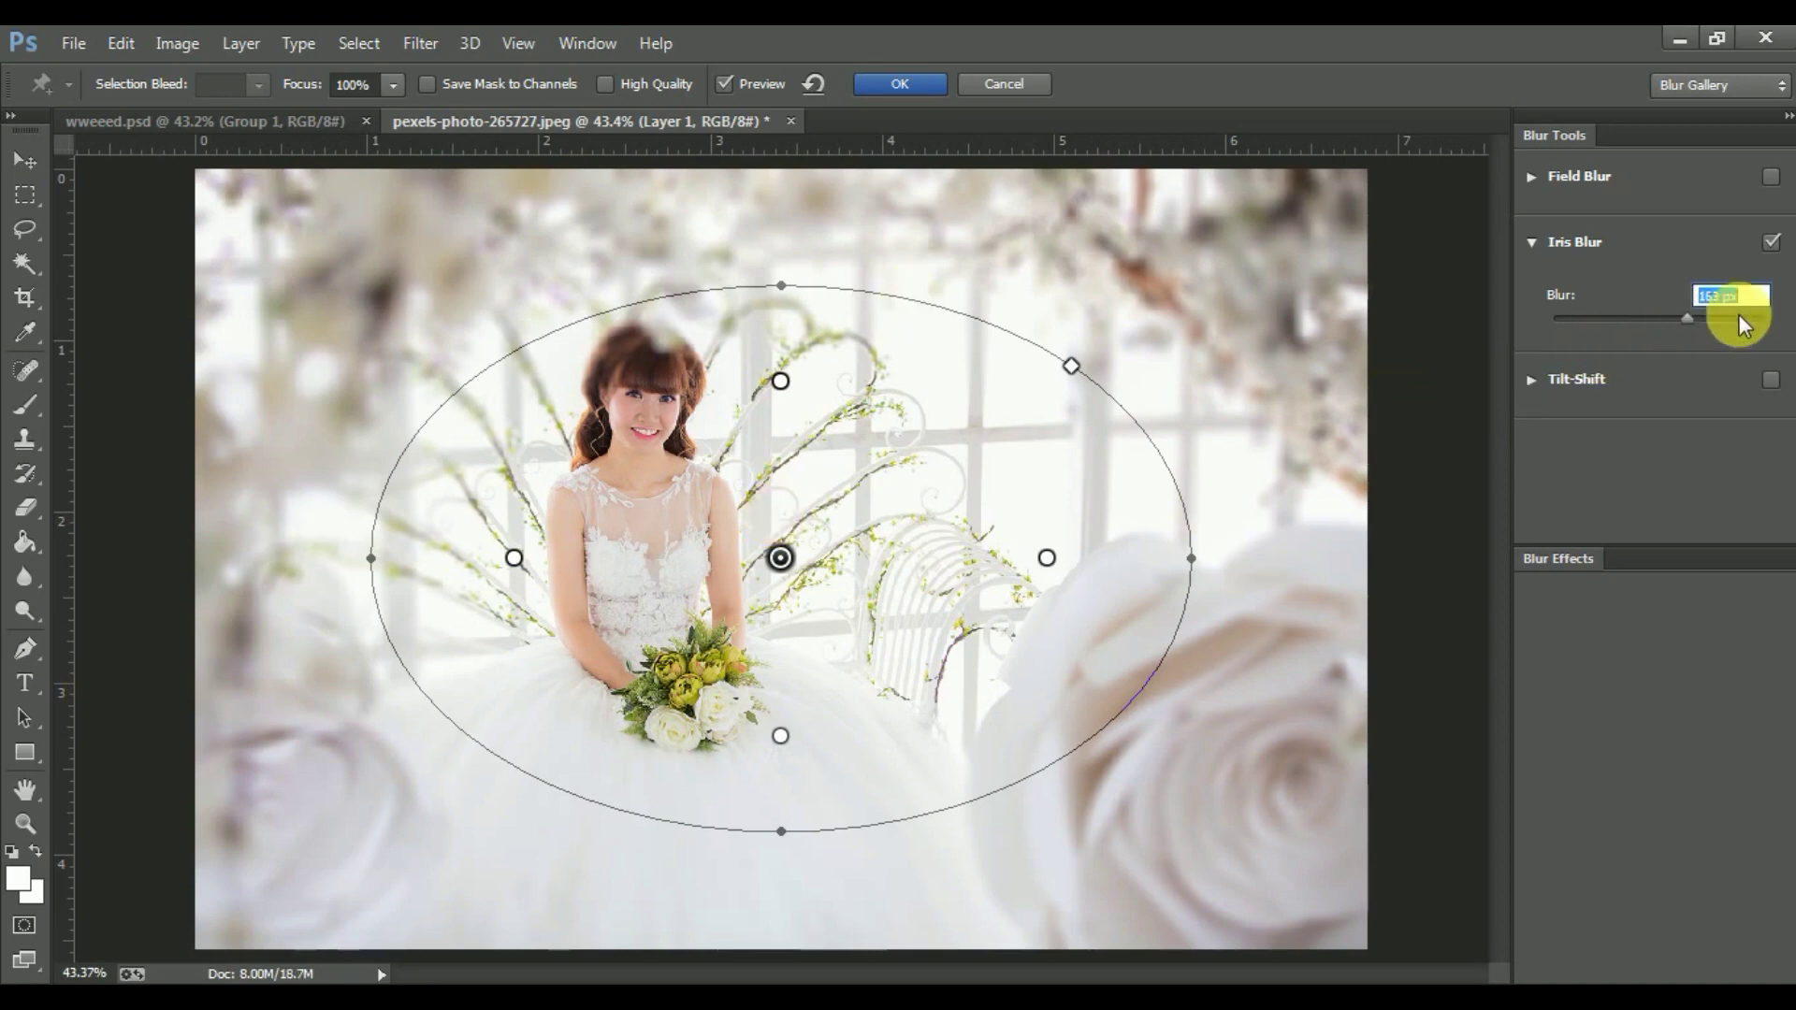
pyautogui.click(1596, 317)
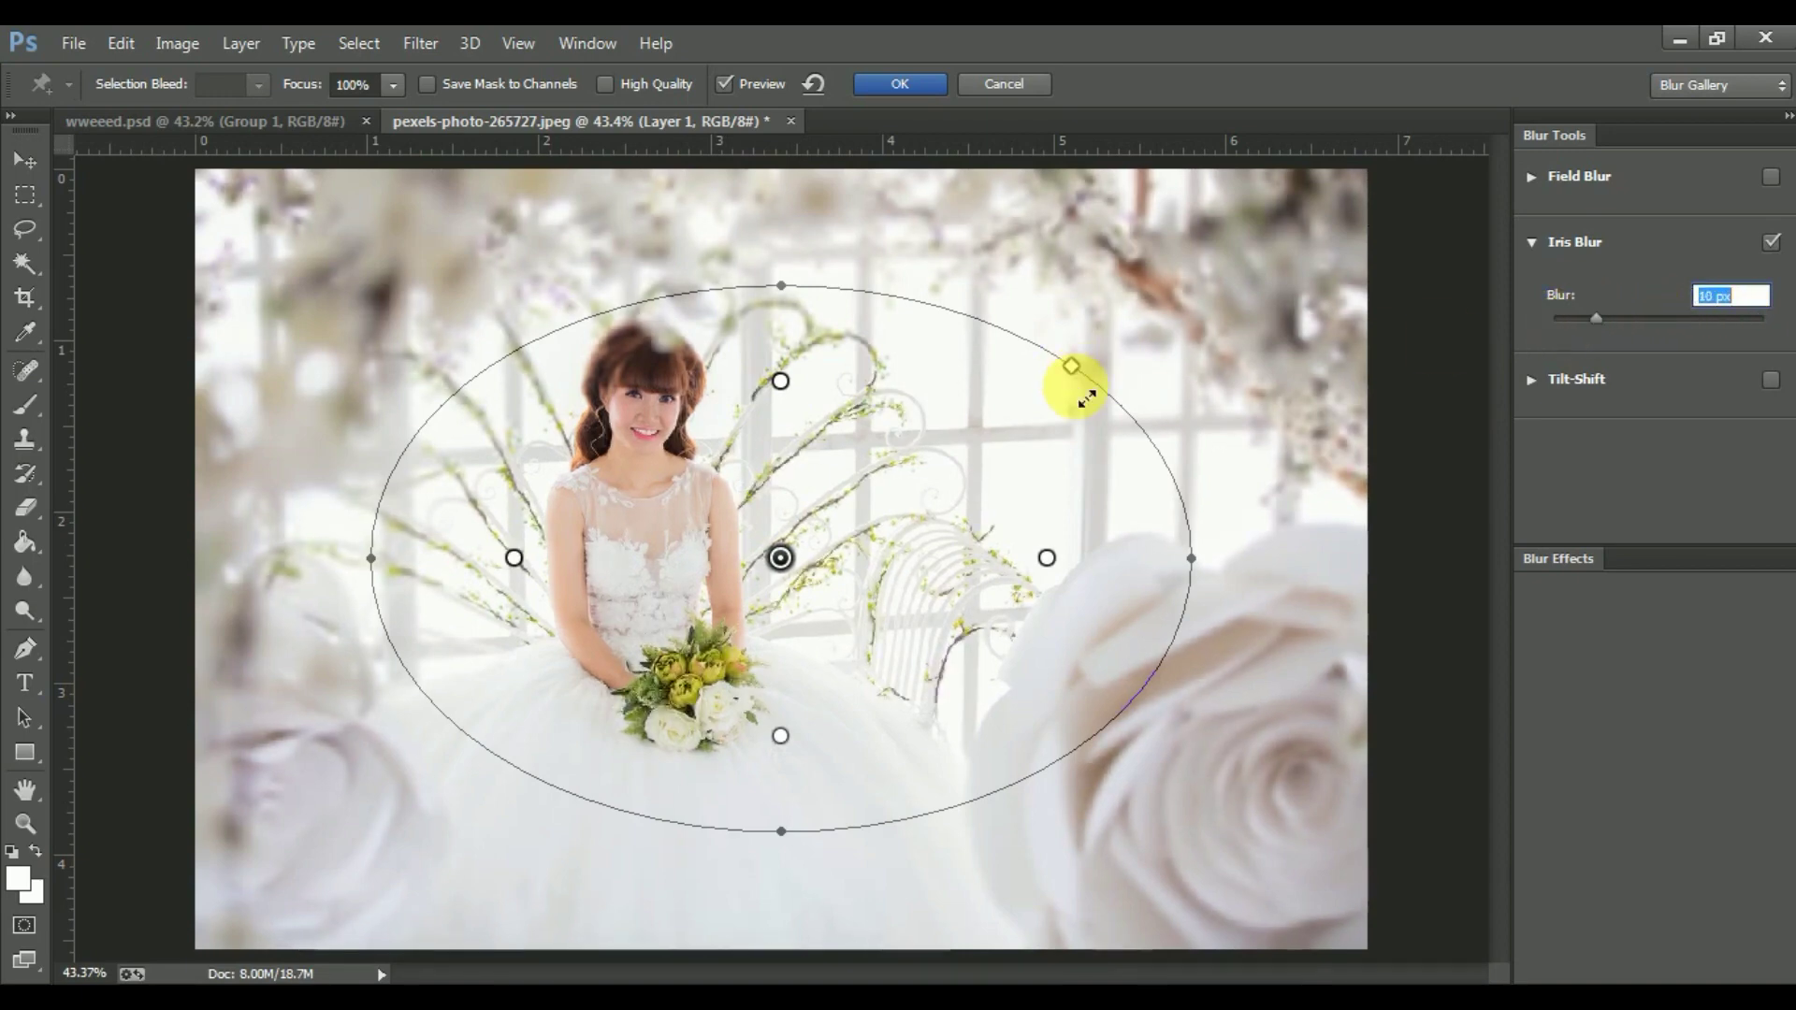
pyautogui.hotkey('ctrl', '-')
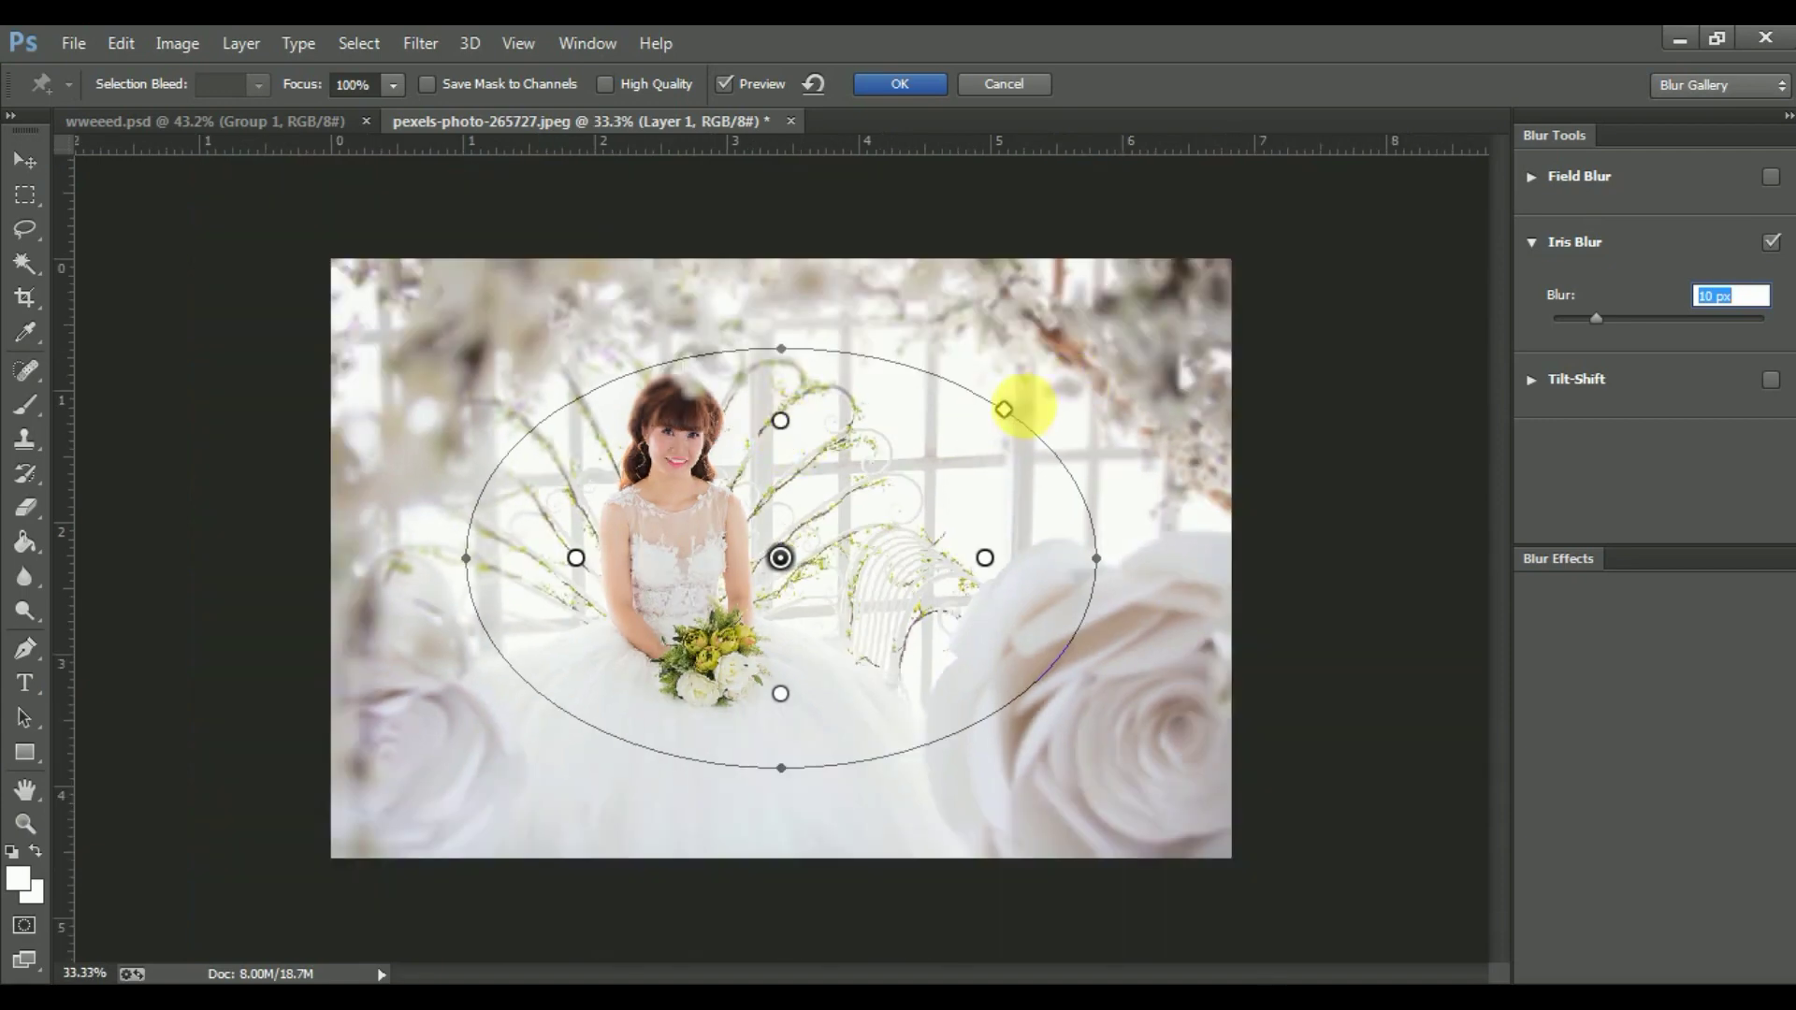
pyautogui.moveTo(1091, 643); pyautogui.dragTo(1255, 773)
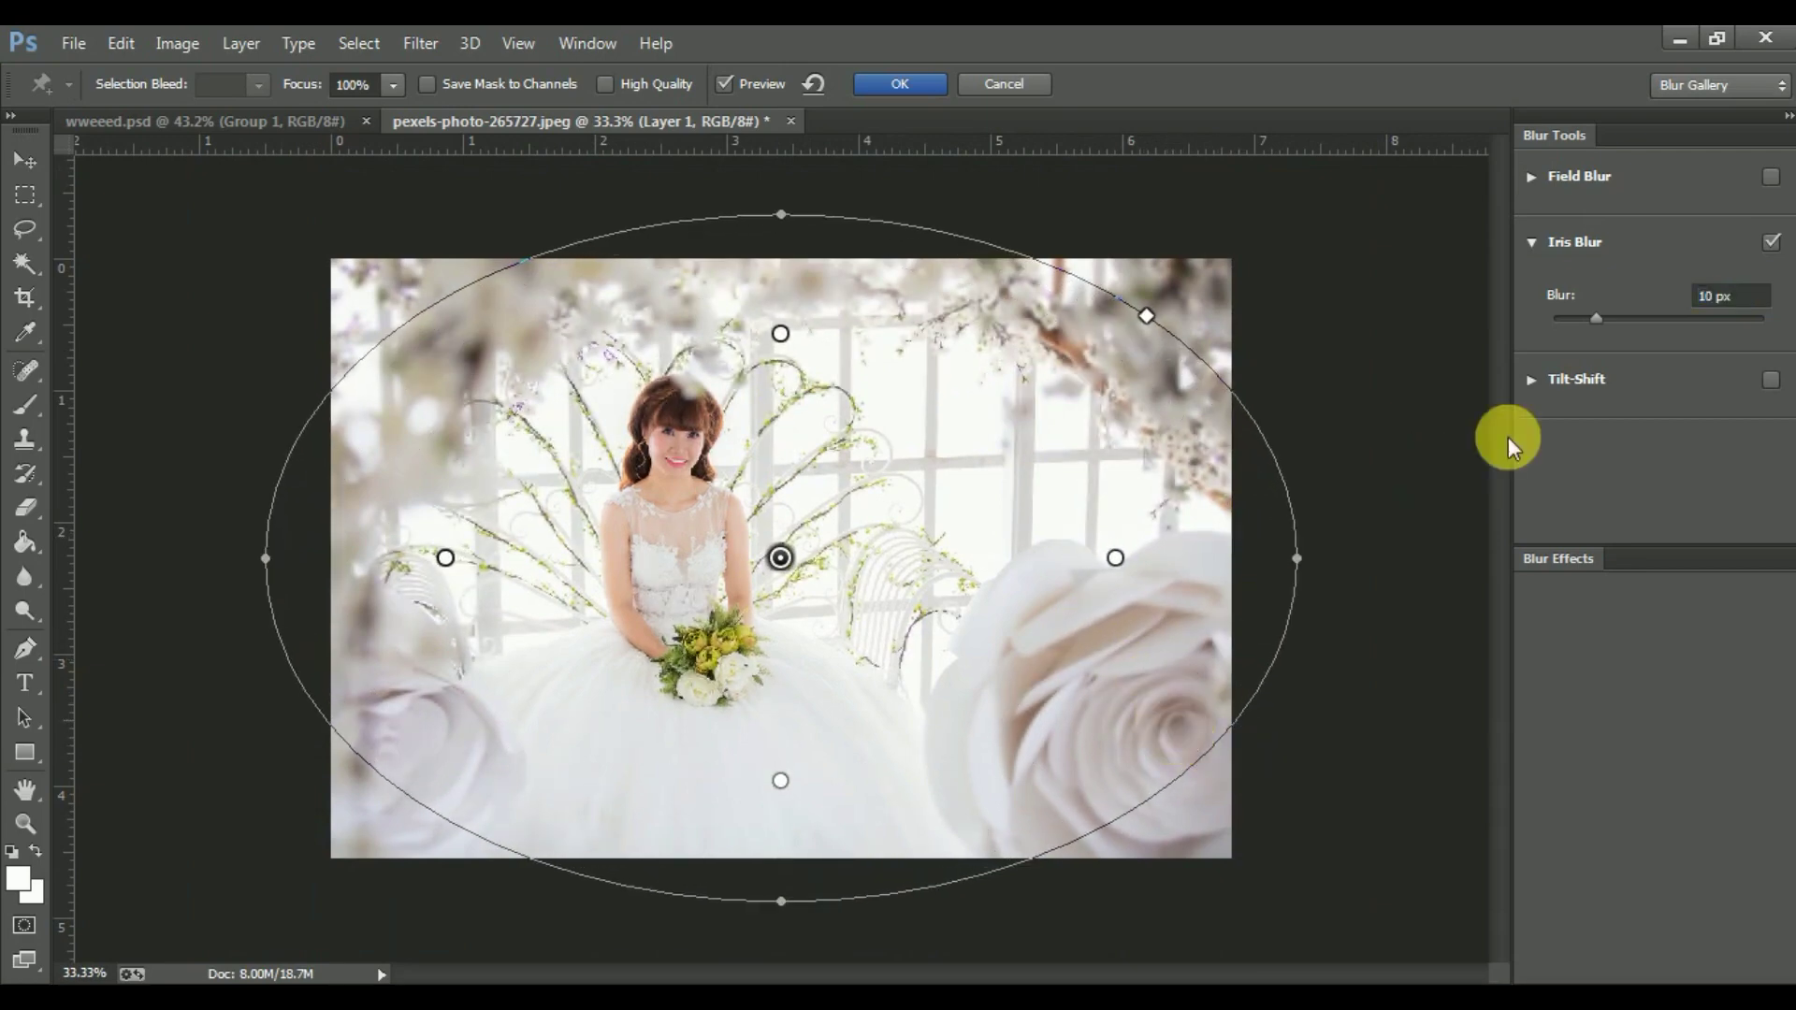
# Step: Settle the Iris Blur strength at 10 px and reshape the sharp ellipse into a squarer frame
pyautogui.click(1608, 318)
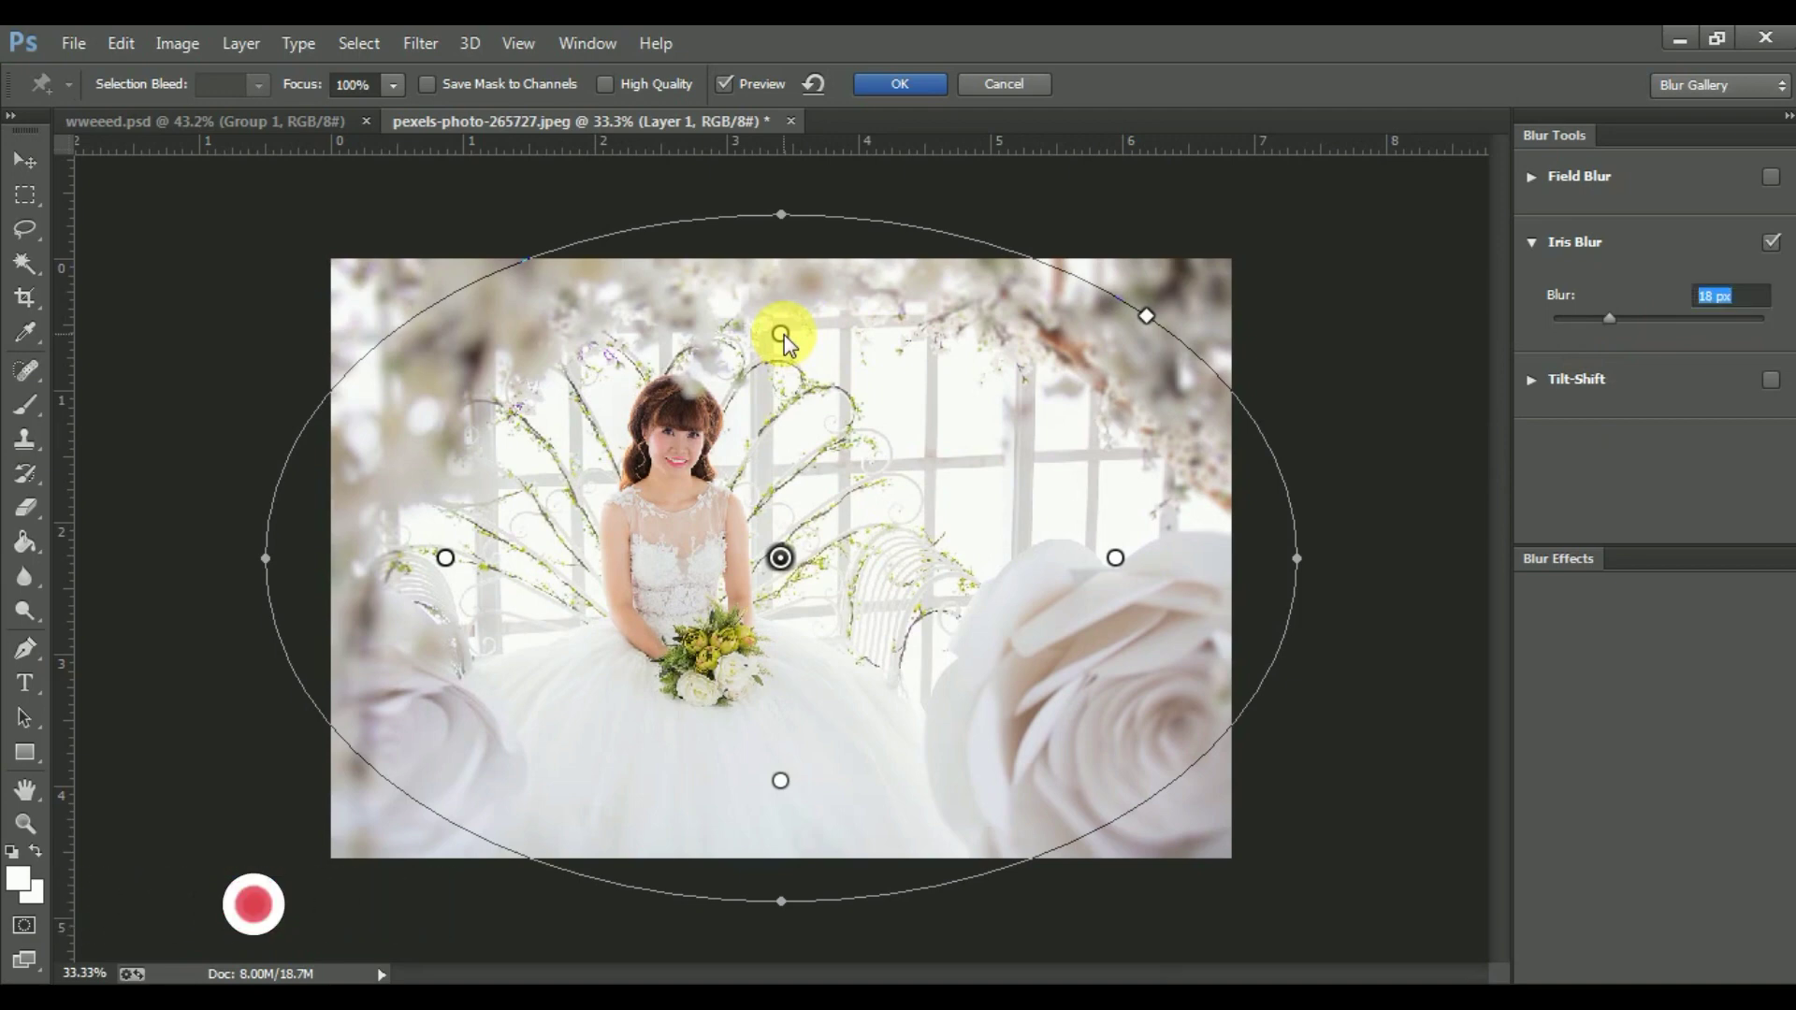
pyautogui.moveTo(782, 335); pyautogui.dragTo(782, 340)
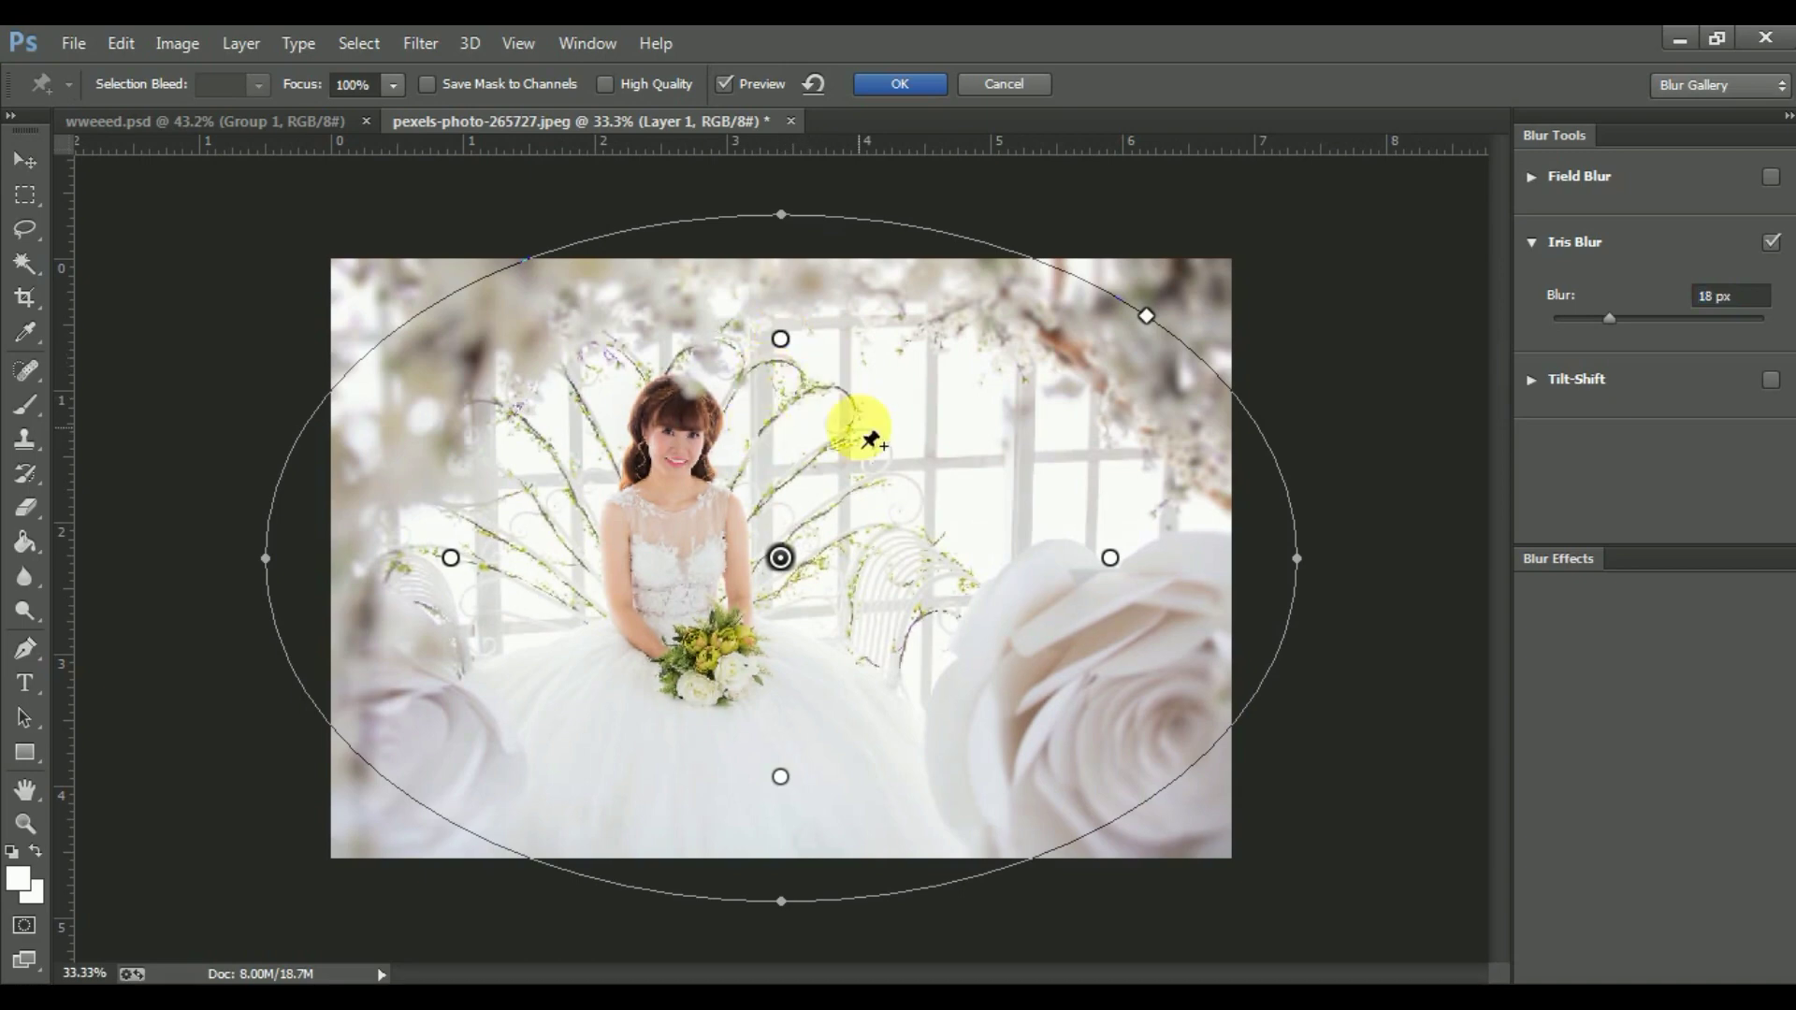
pyautogui.click(1771, 243)
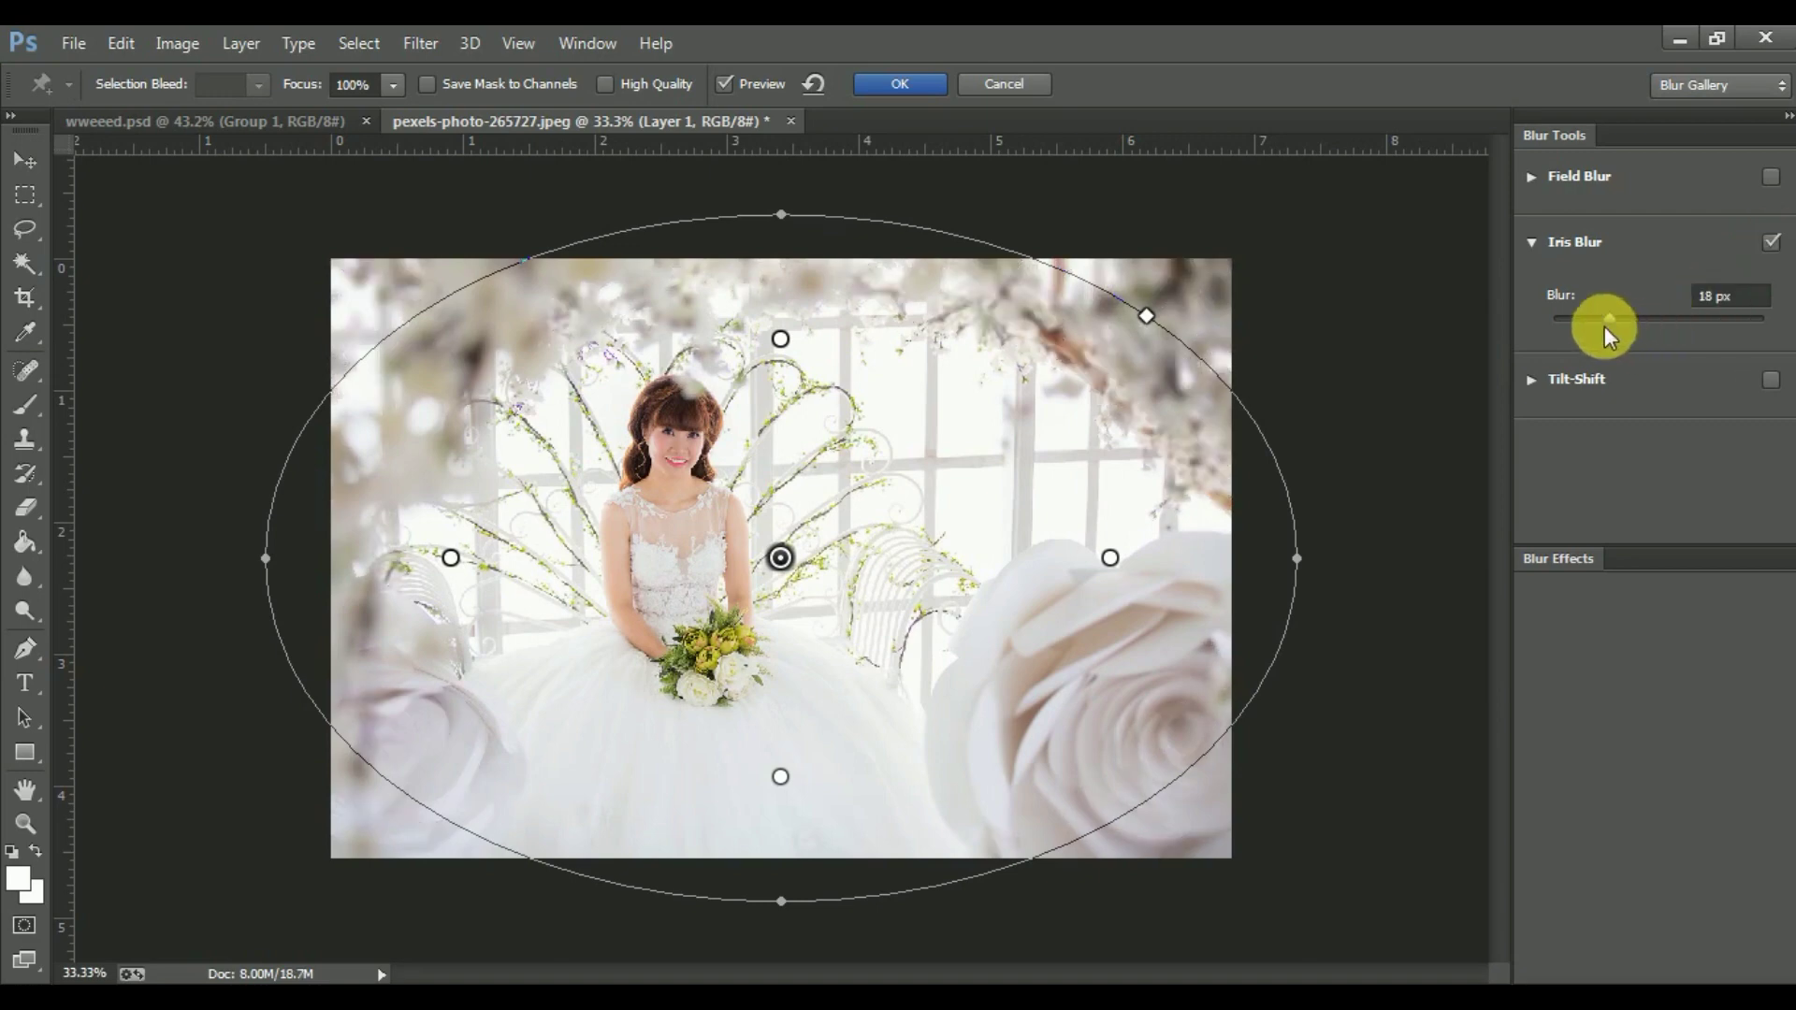
pyautogui.moveTo(1605, 319); pyautogui.dragTo(1596, 318)
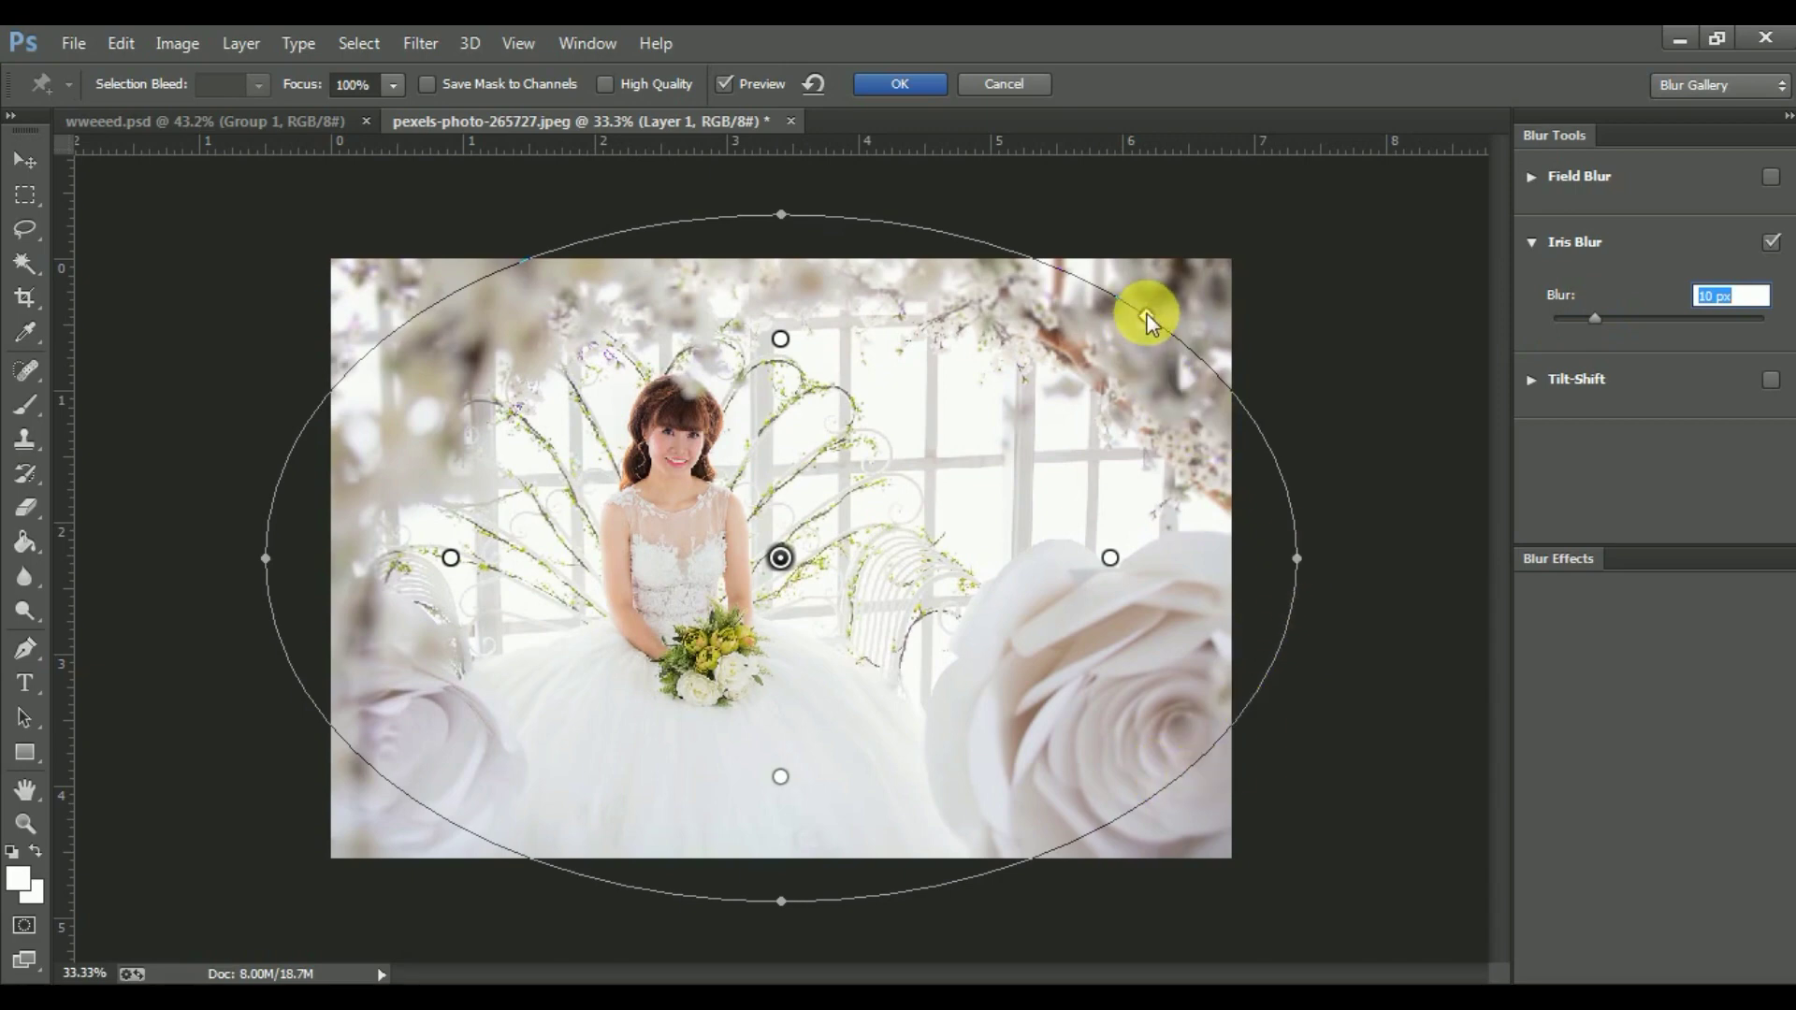
pyautogui.moveTo(1152, 309); pyautogui.dragTo(1167, 283)
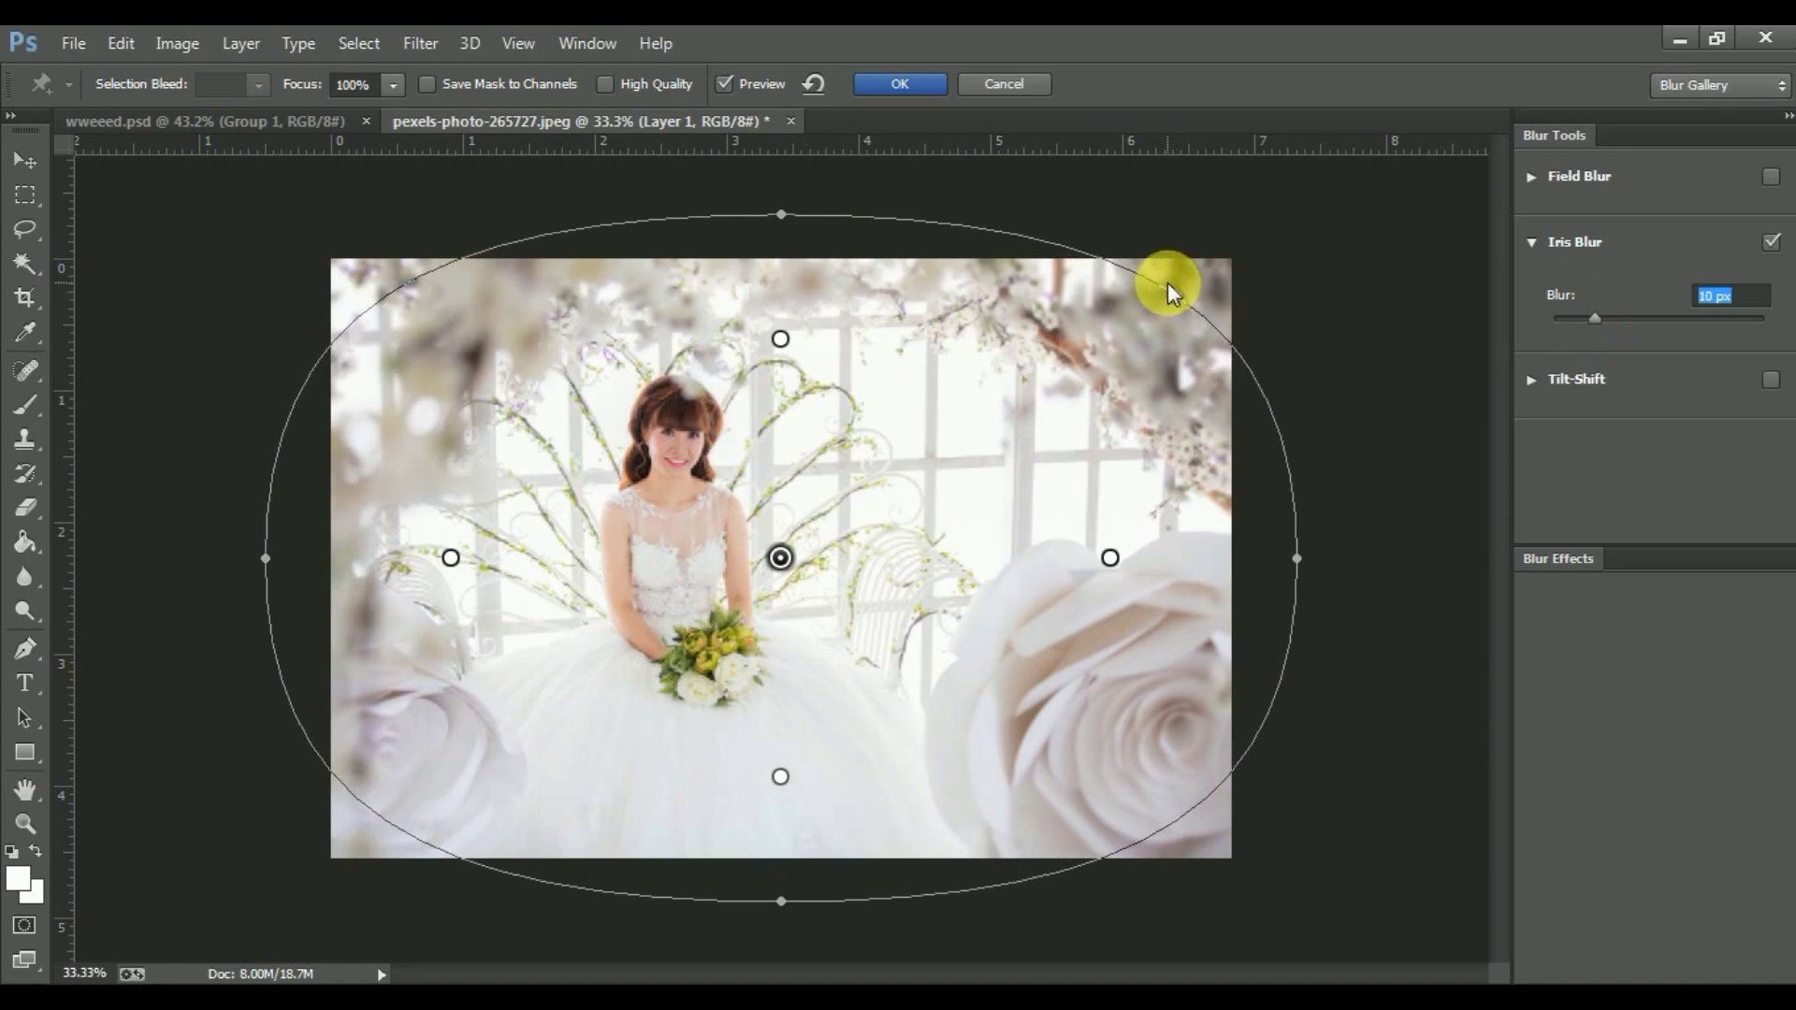
pyautogui.moveTo(1168, 282); pyautogui.dragTo(1162, 290)
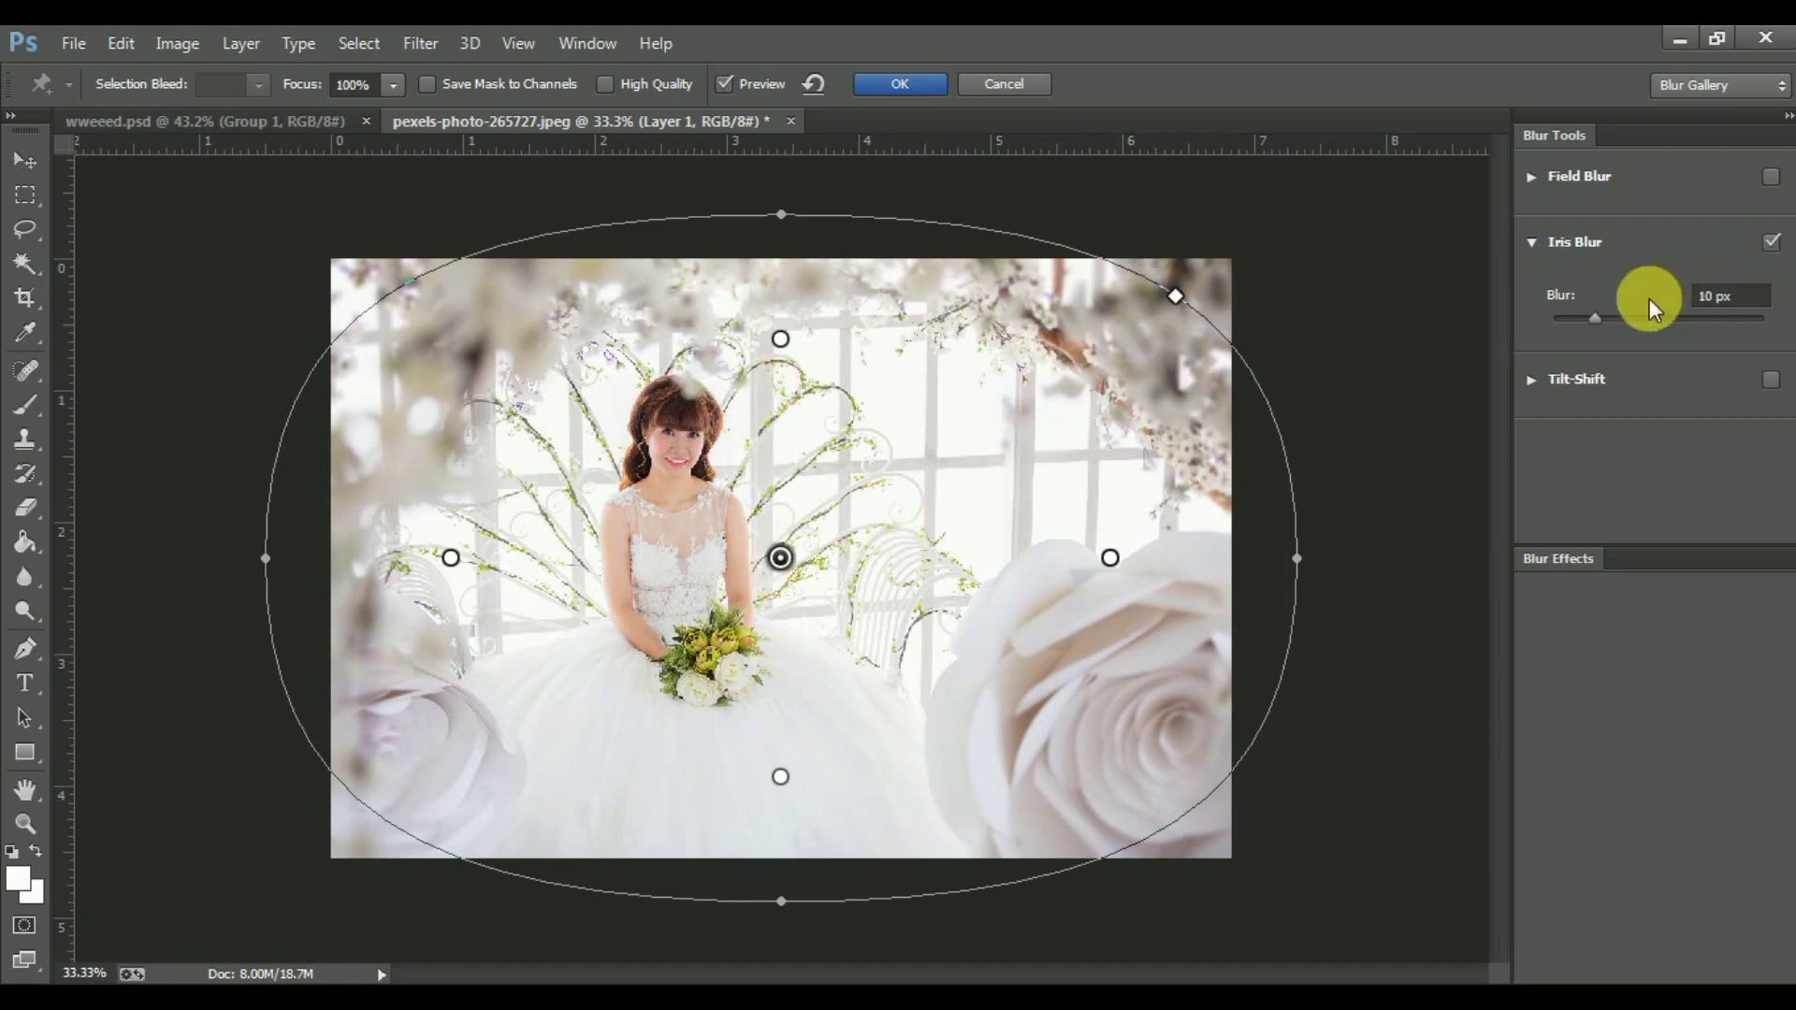
# Step: Toggle the Iris Blur checkbox off and on twice to compare before and after
pyautogui.click(1771, 244)
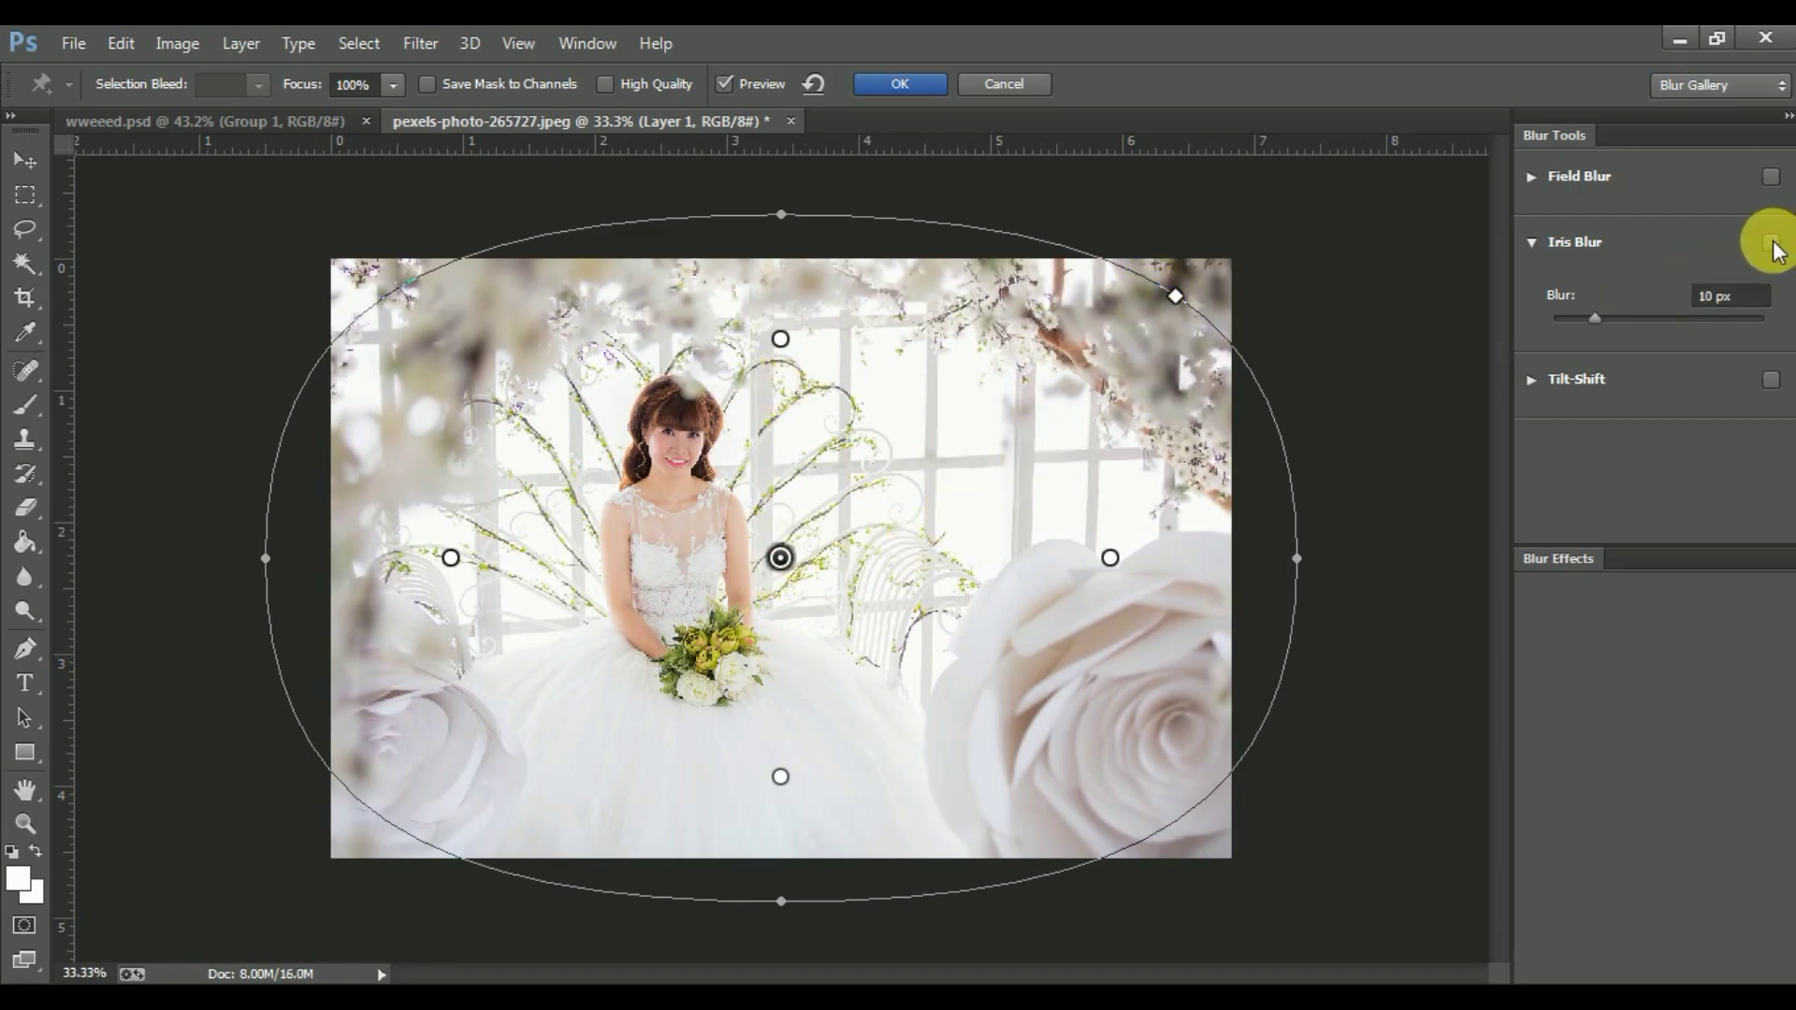
pyautogui.click(1772, 244)
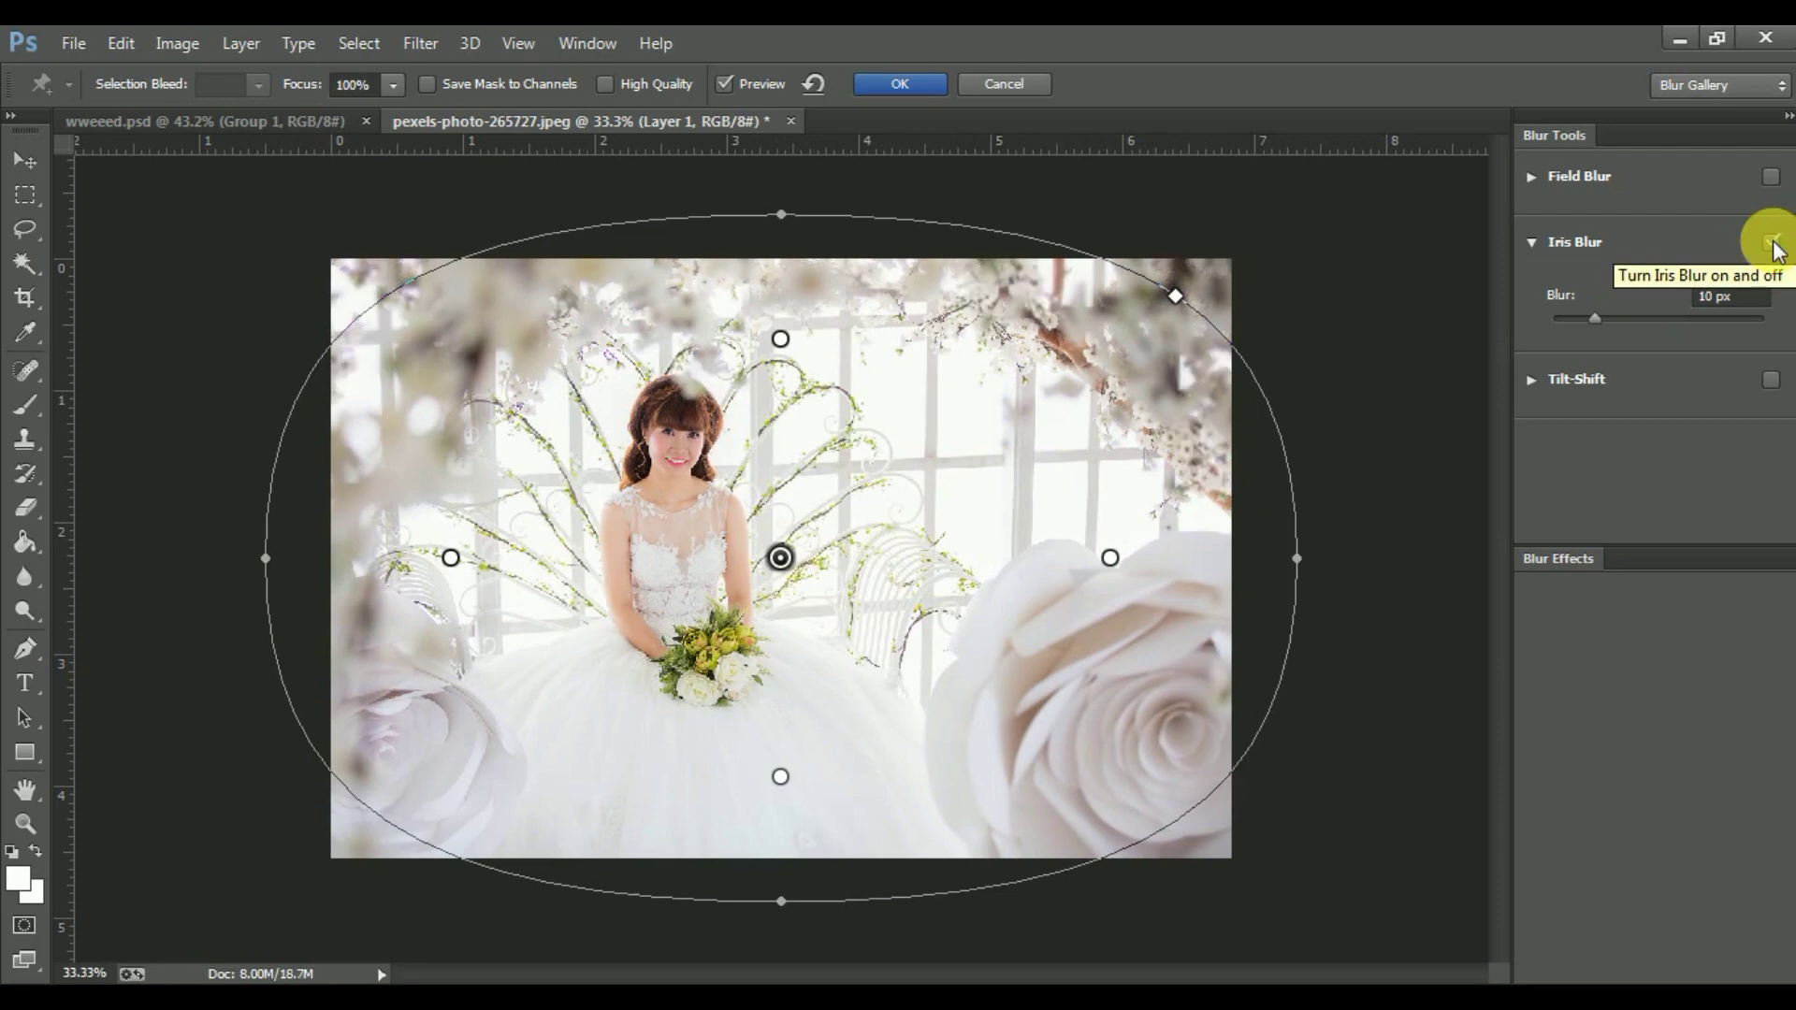
pyautogui.click(1774, 245)
pyautogui.click(1772, 244)
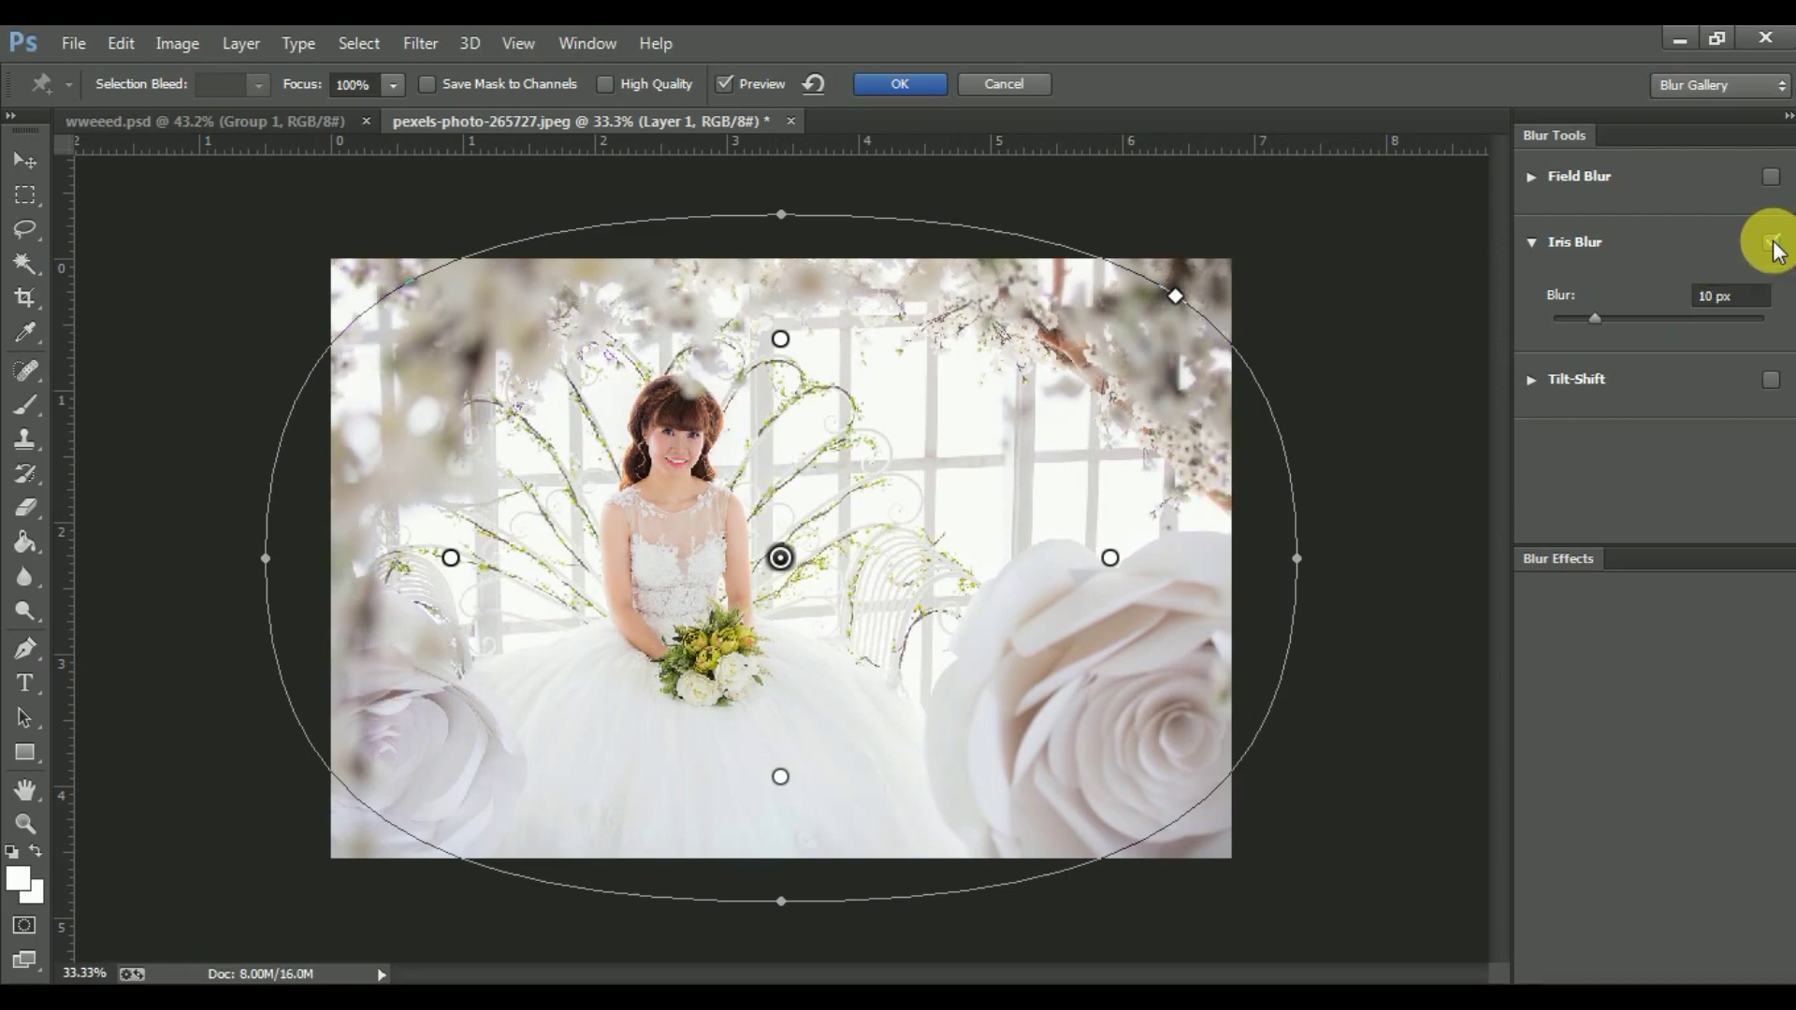
# Step: Apply the Iris Blur, compare Layer 1 hidden and shown, and add an empty Layer 2
pyautogui.click(895, 85)
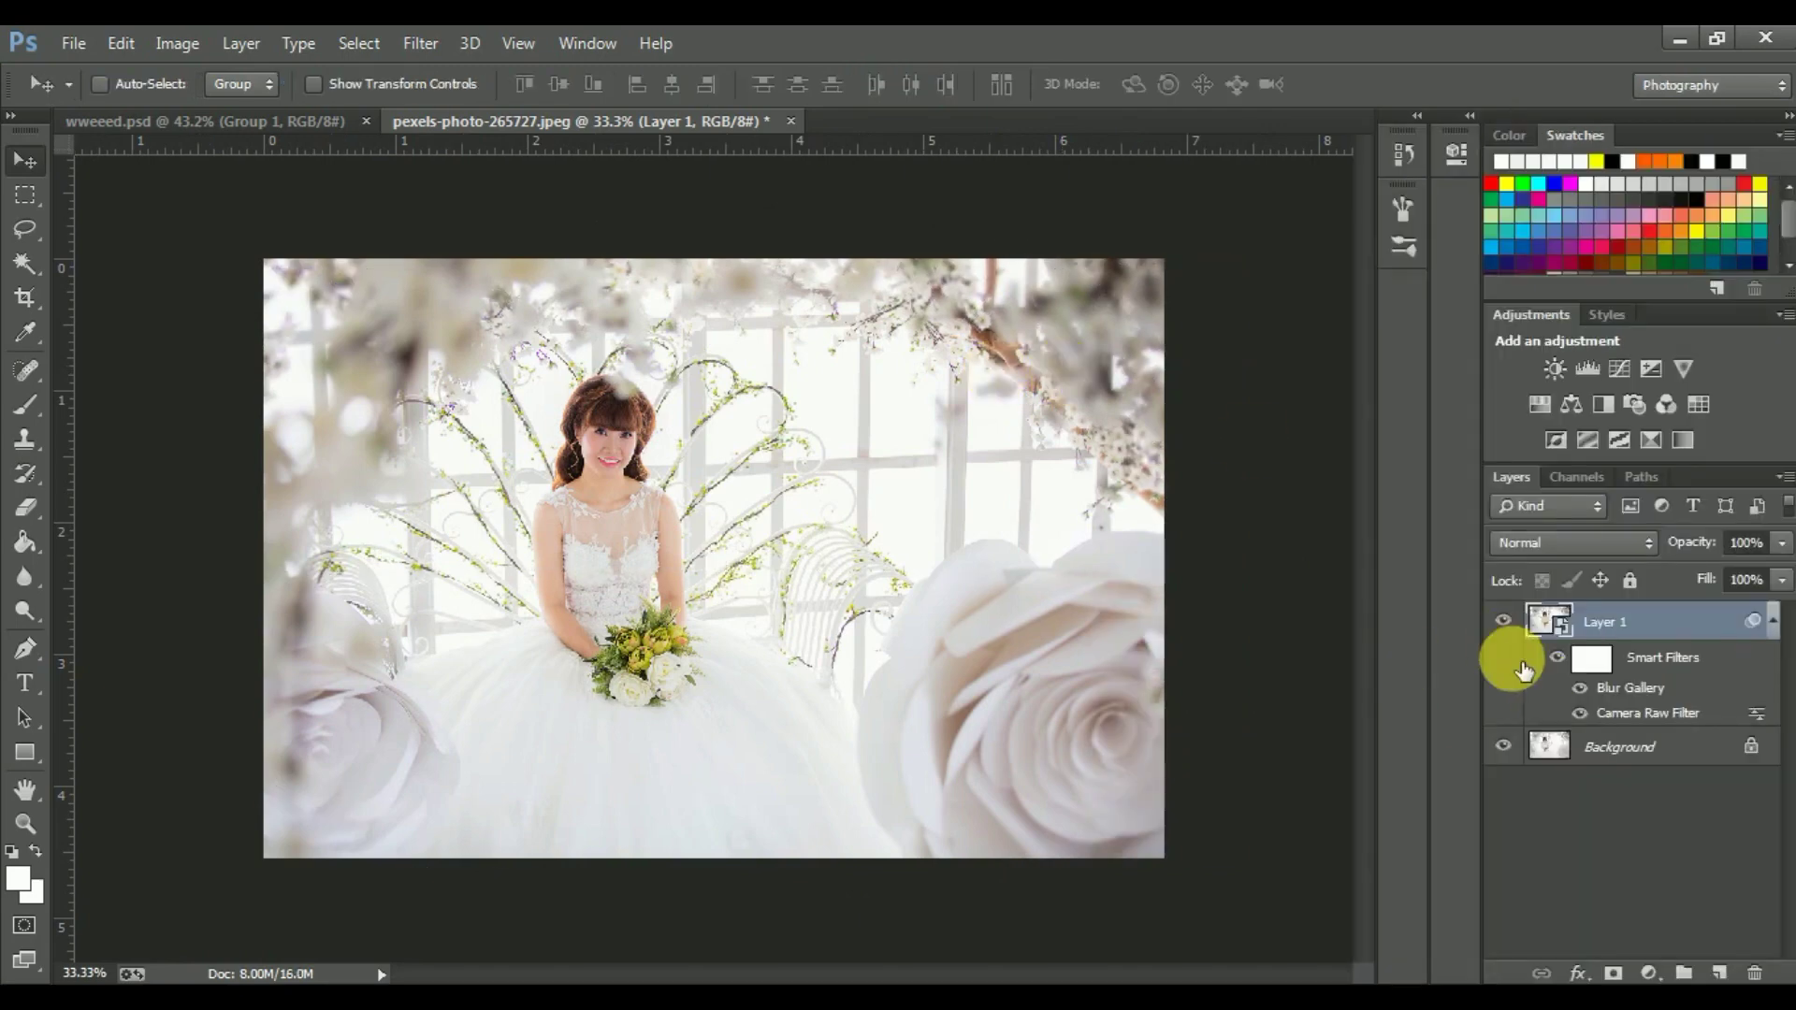
pyautogui.click(1503, 620)
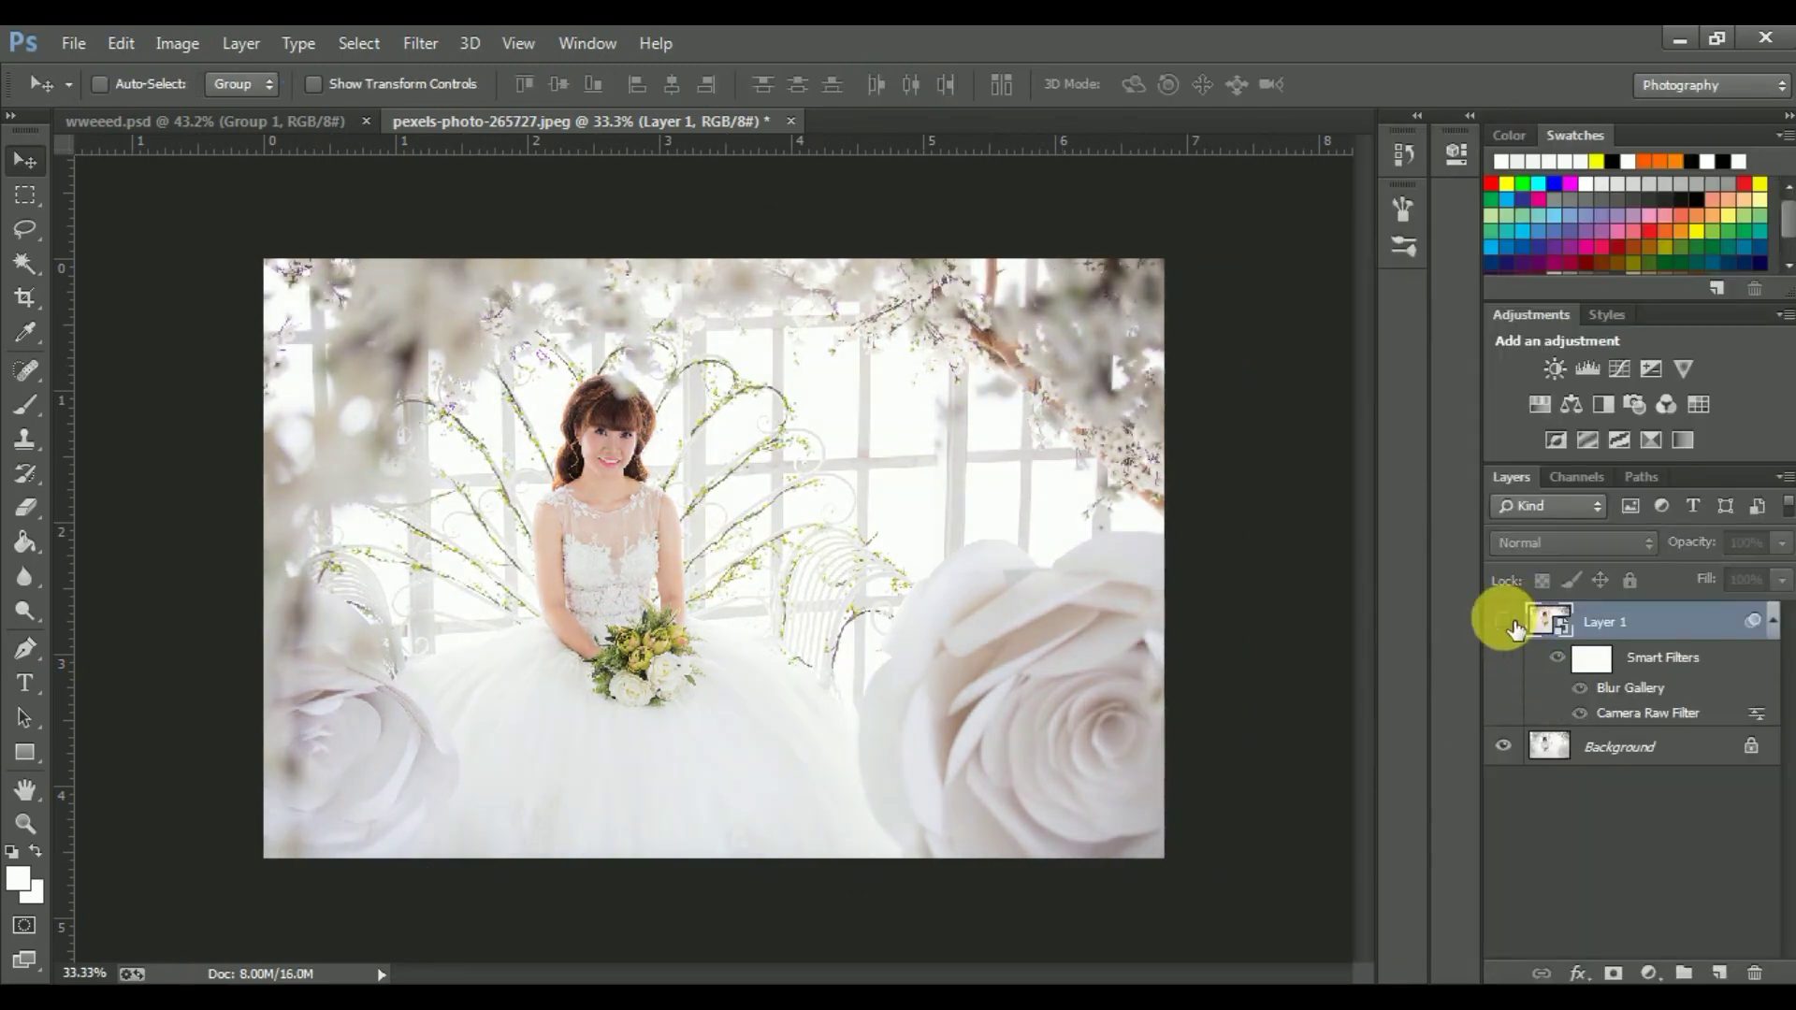
pyautogui.click(1506, 622)
pyautogui.click(1506, 622)
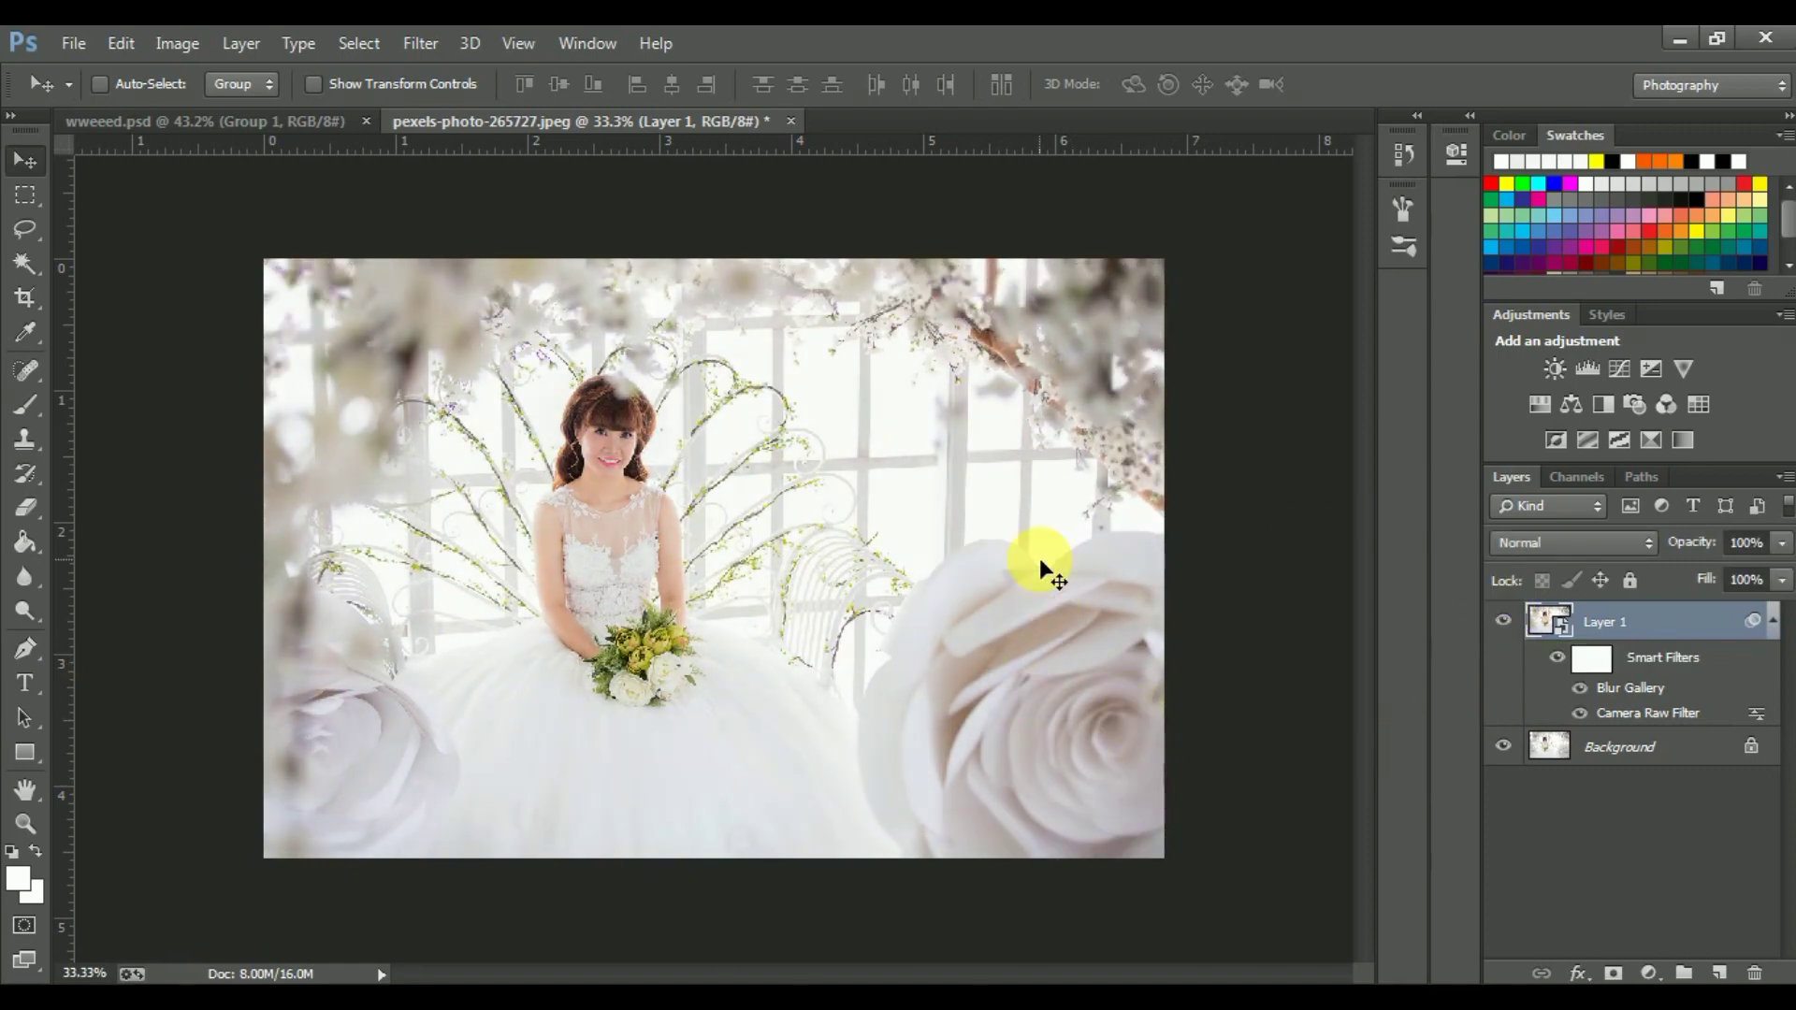
pyautogui.scroll(2, 1040, 558)
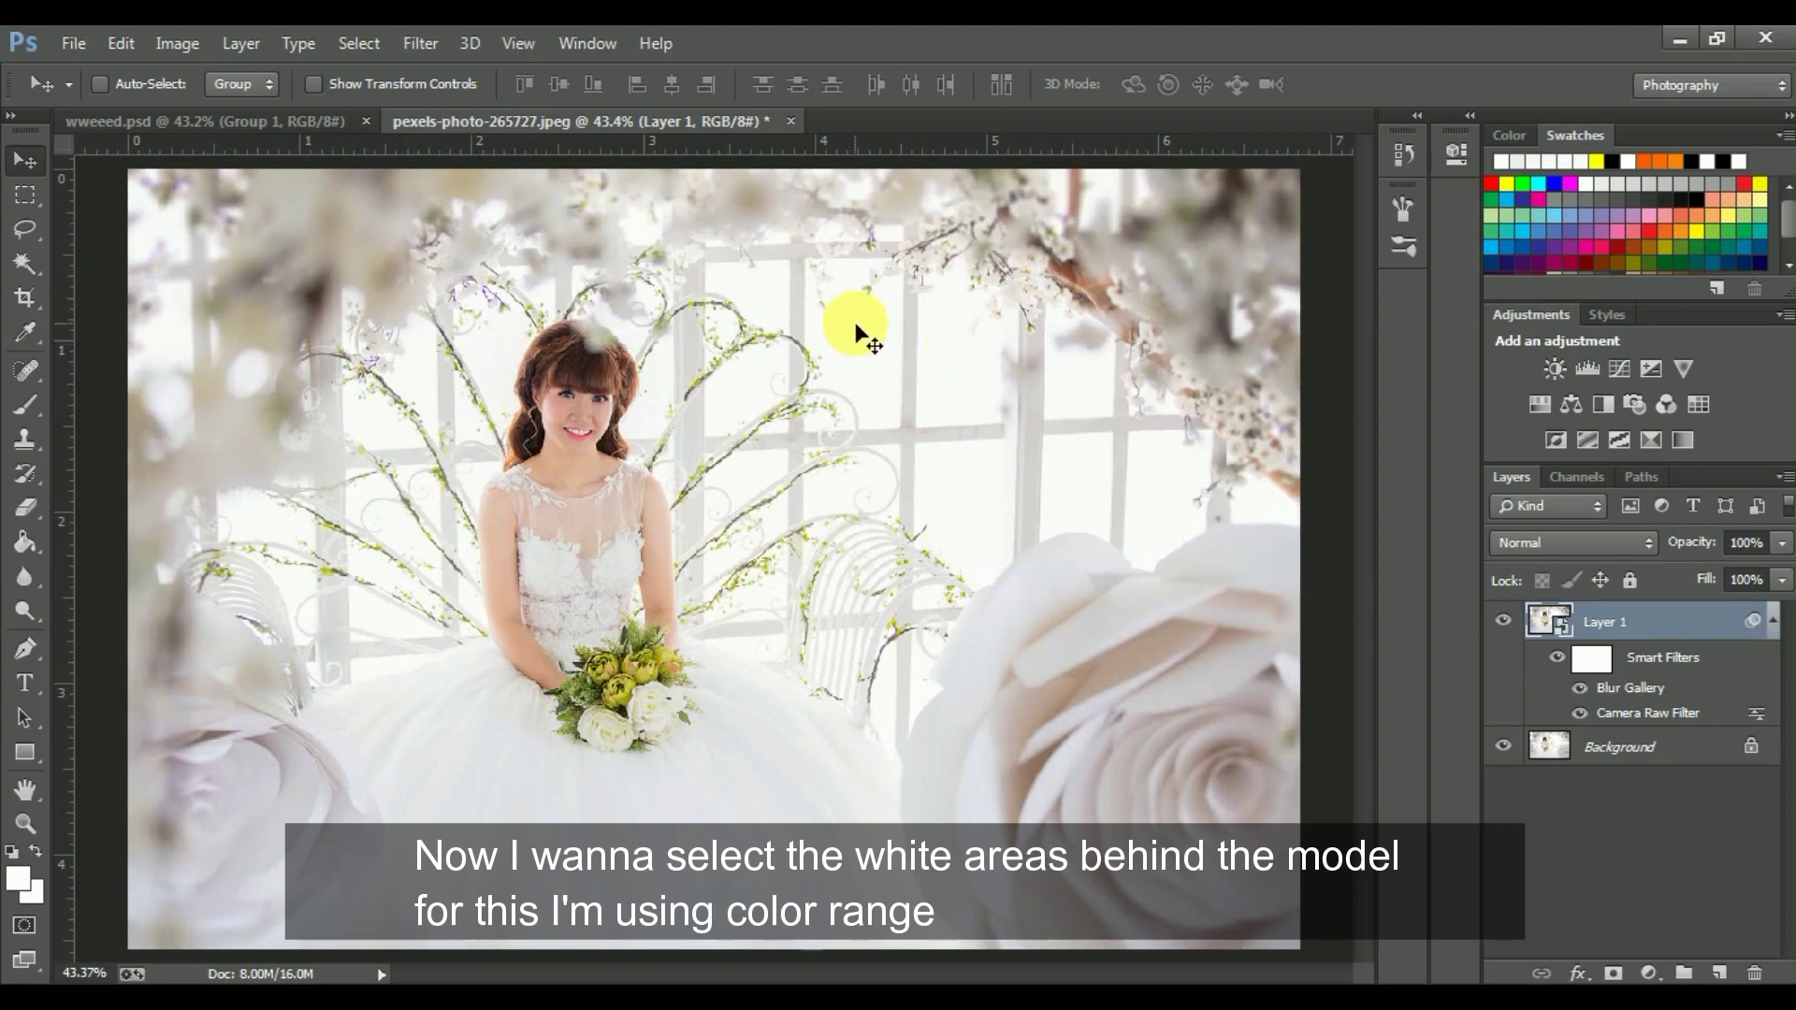
pyautogui.click(1719, 972)
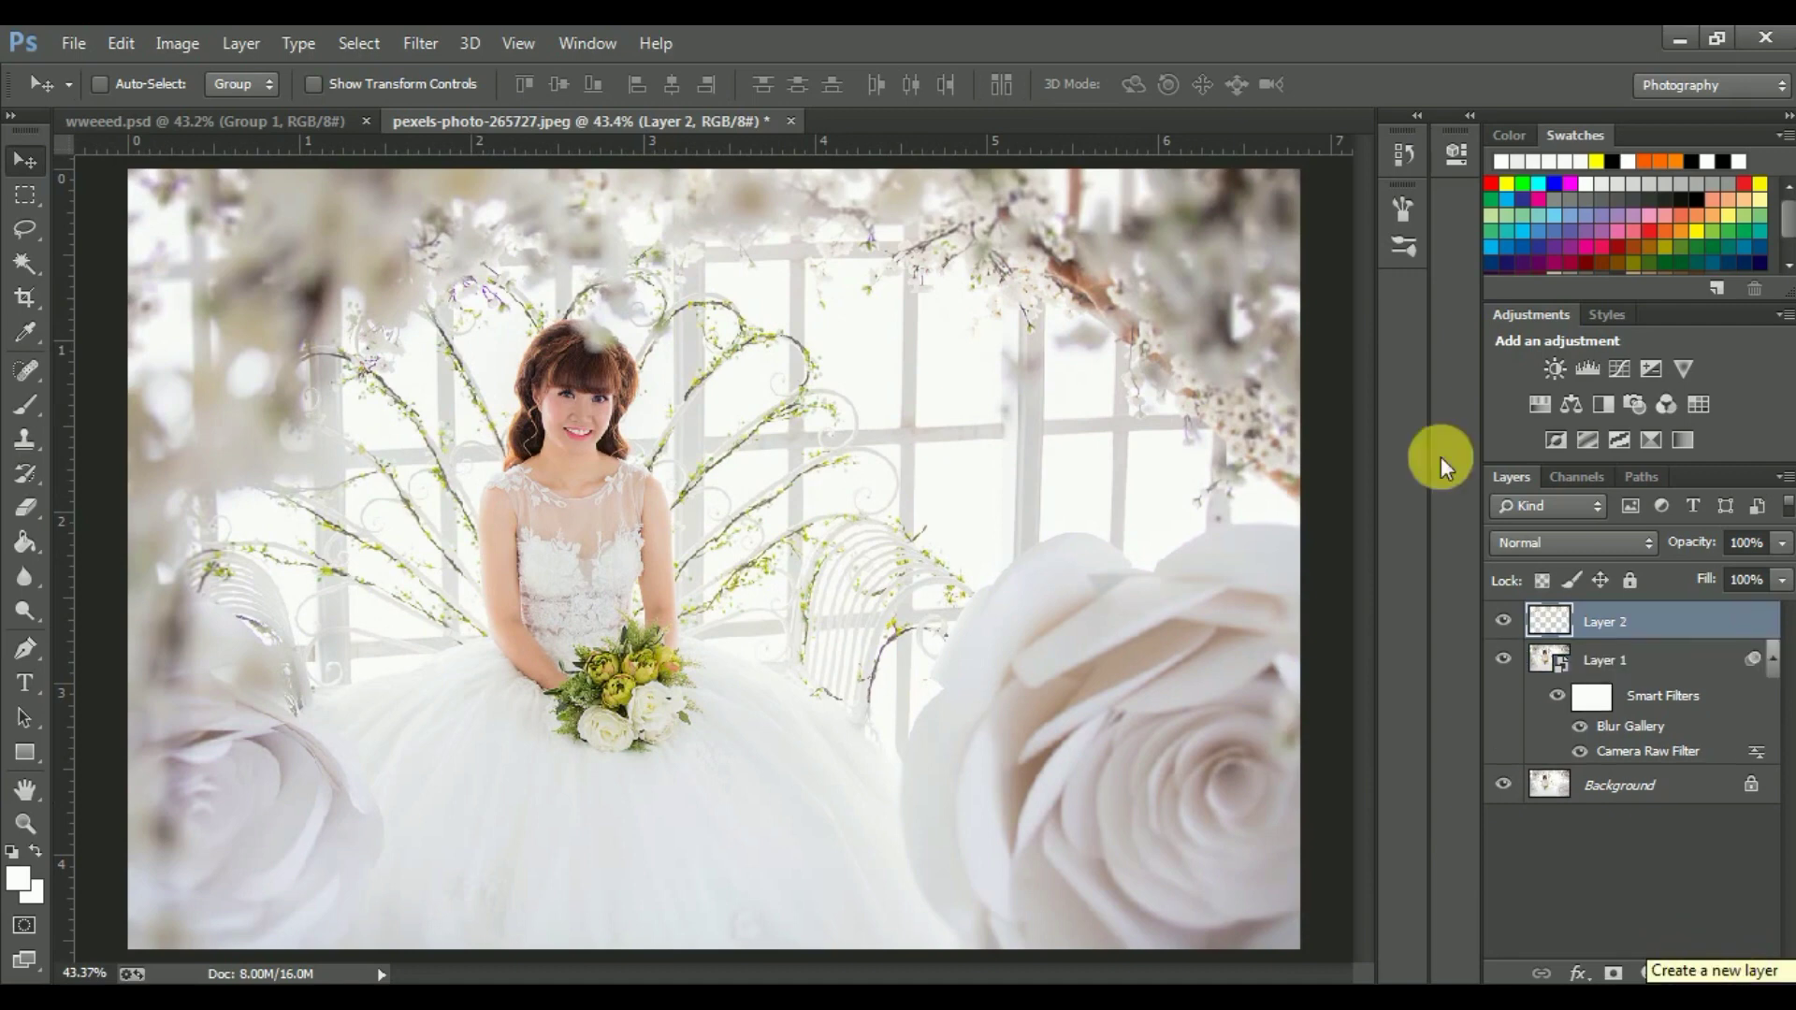
# Step: Open Color Range with Sampled Colors and sample the bright window
pyautogui.click(356, 47)
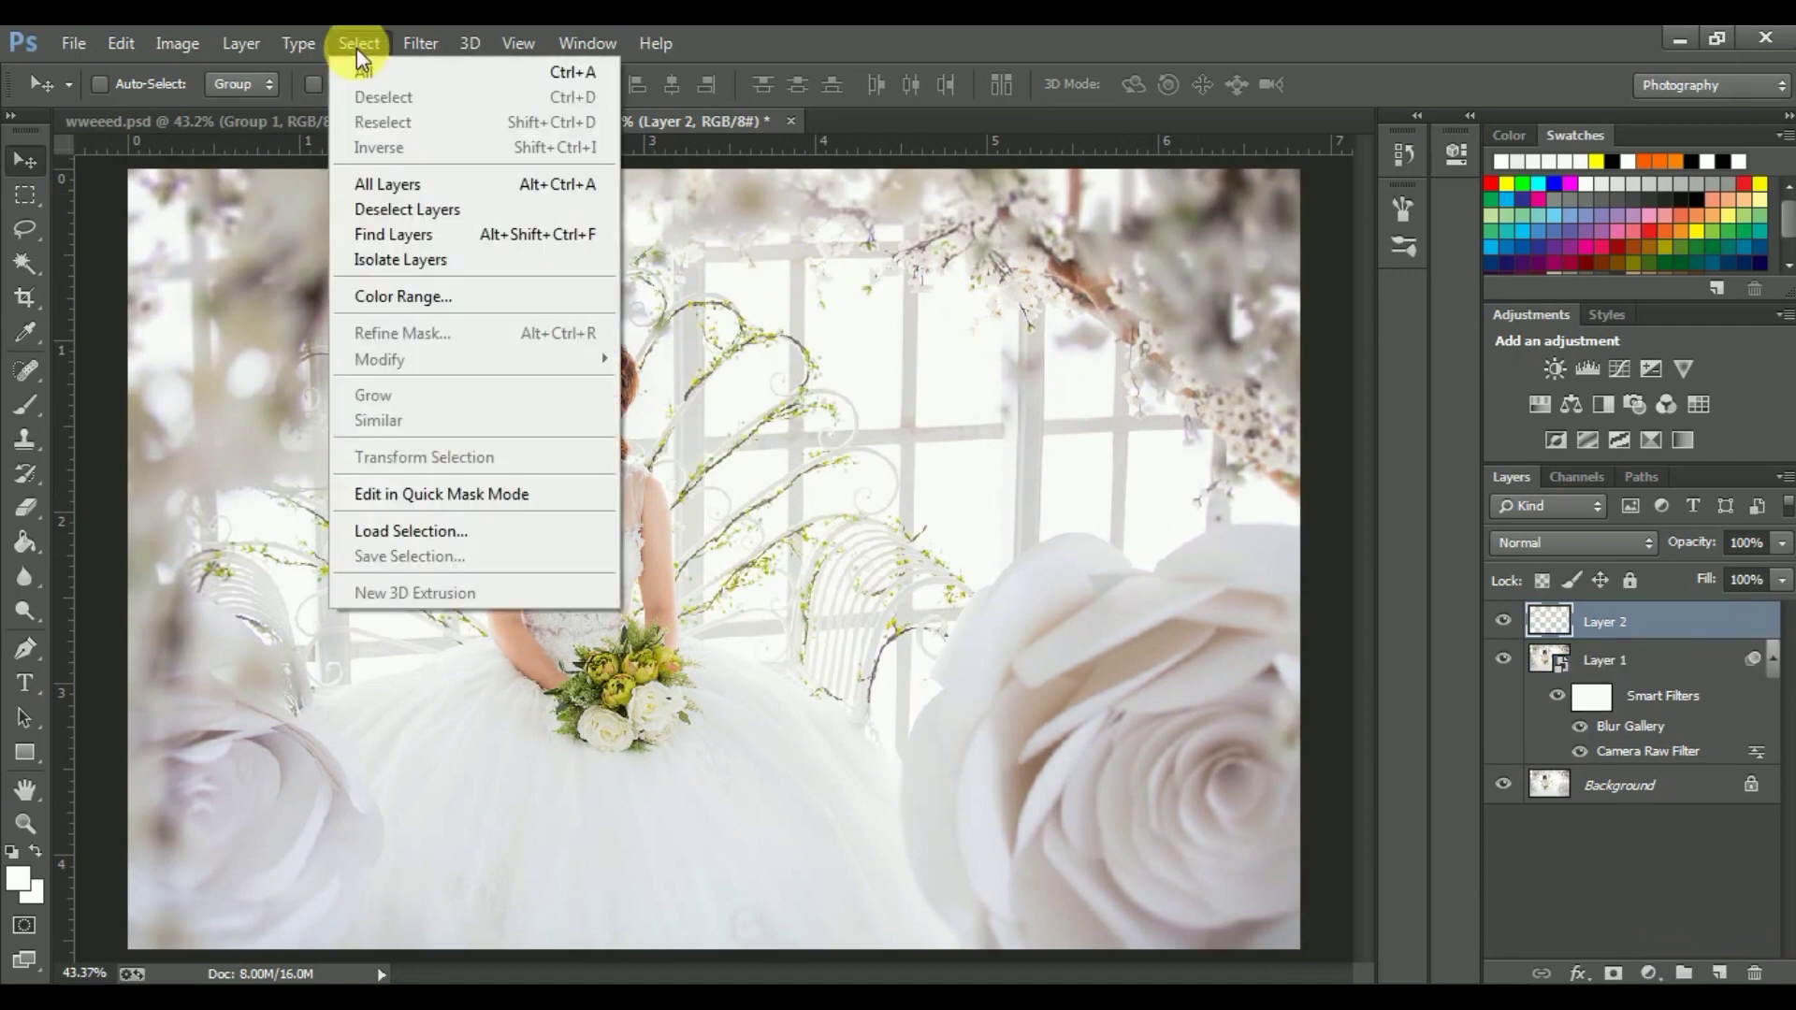
pyautogui.click(406, 297)
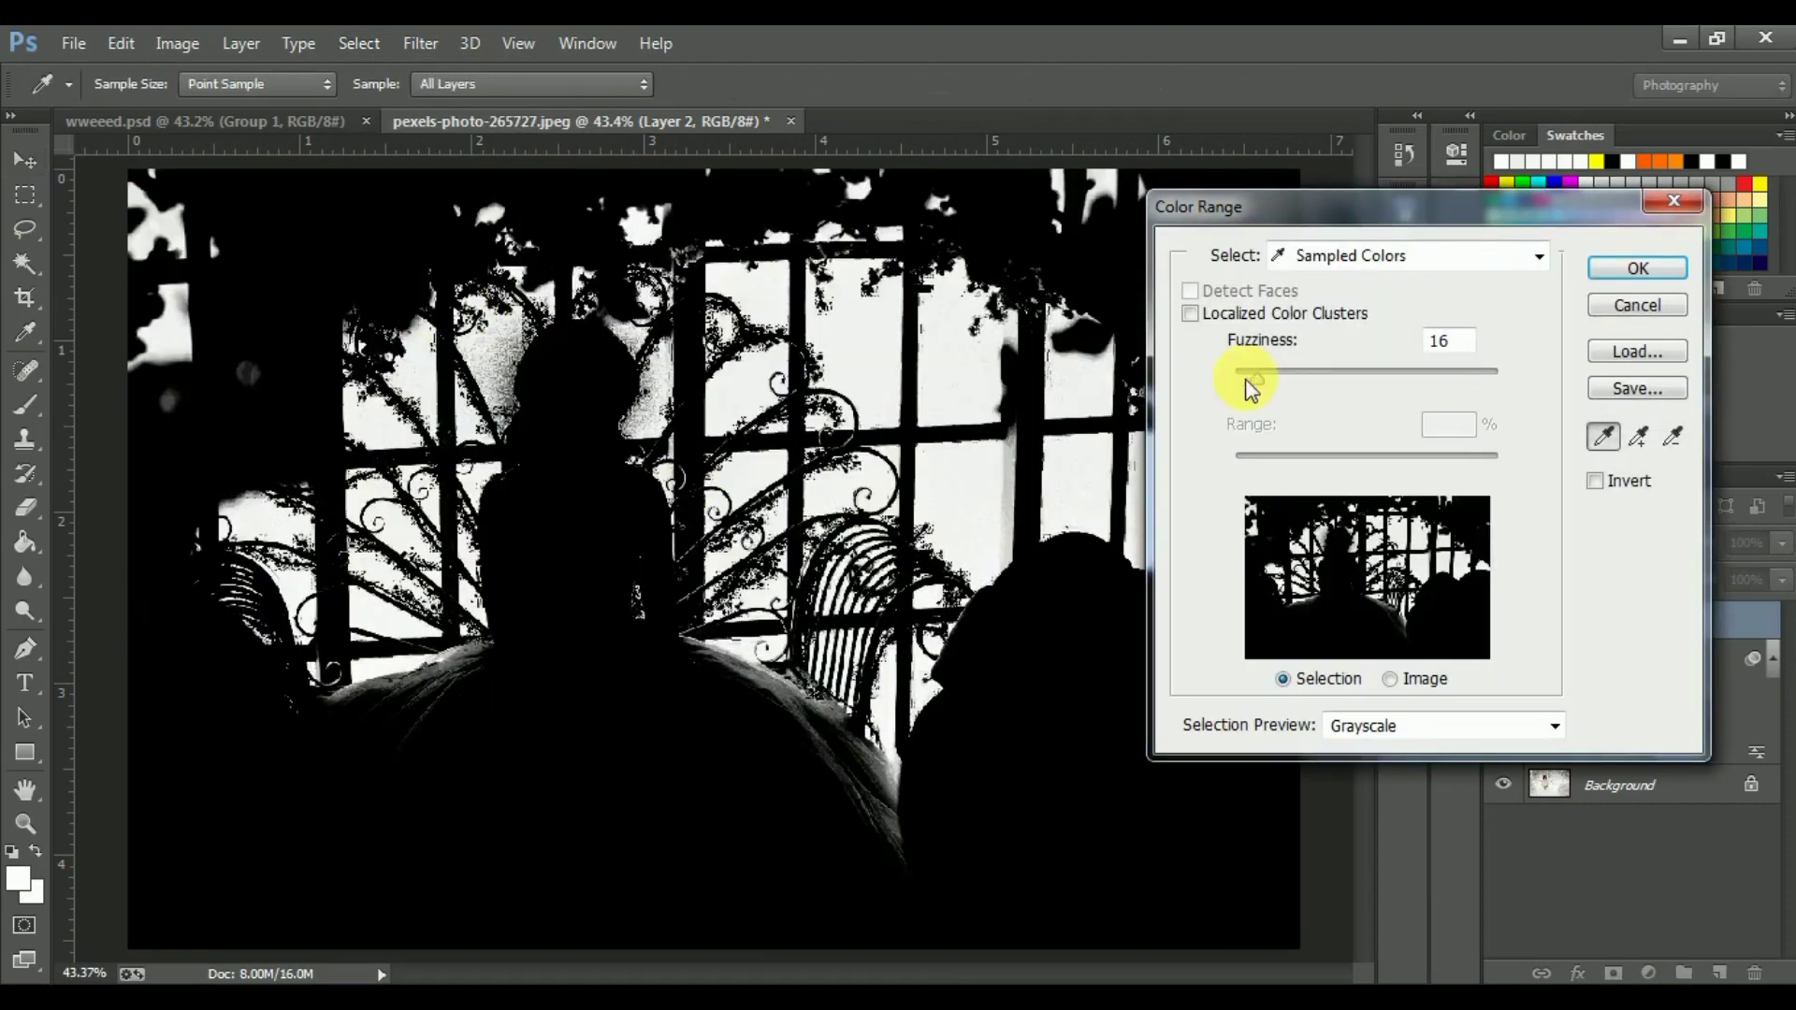
pyautogui.click(1446, 265)
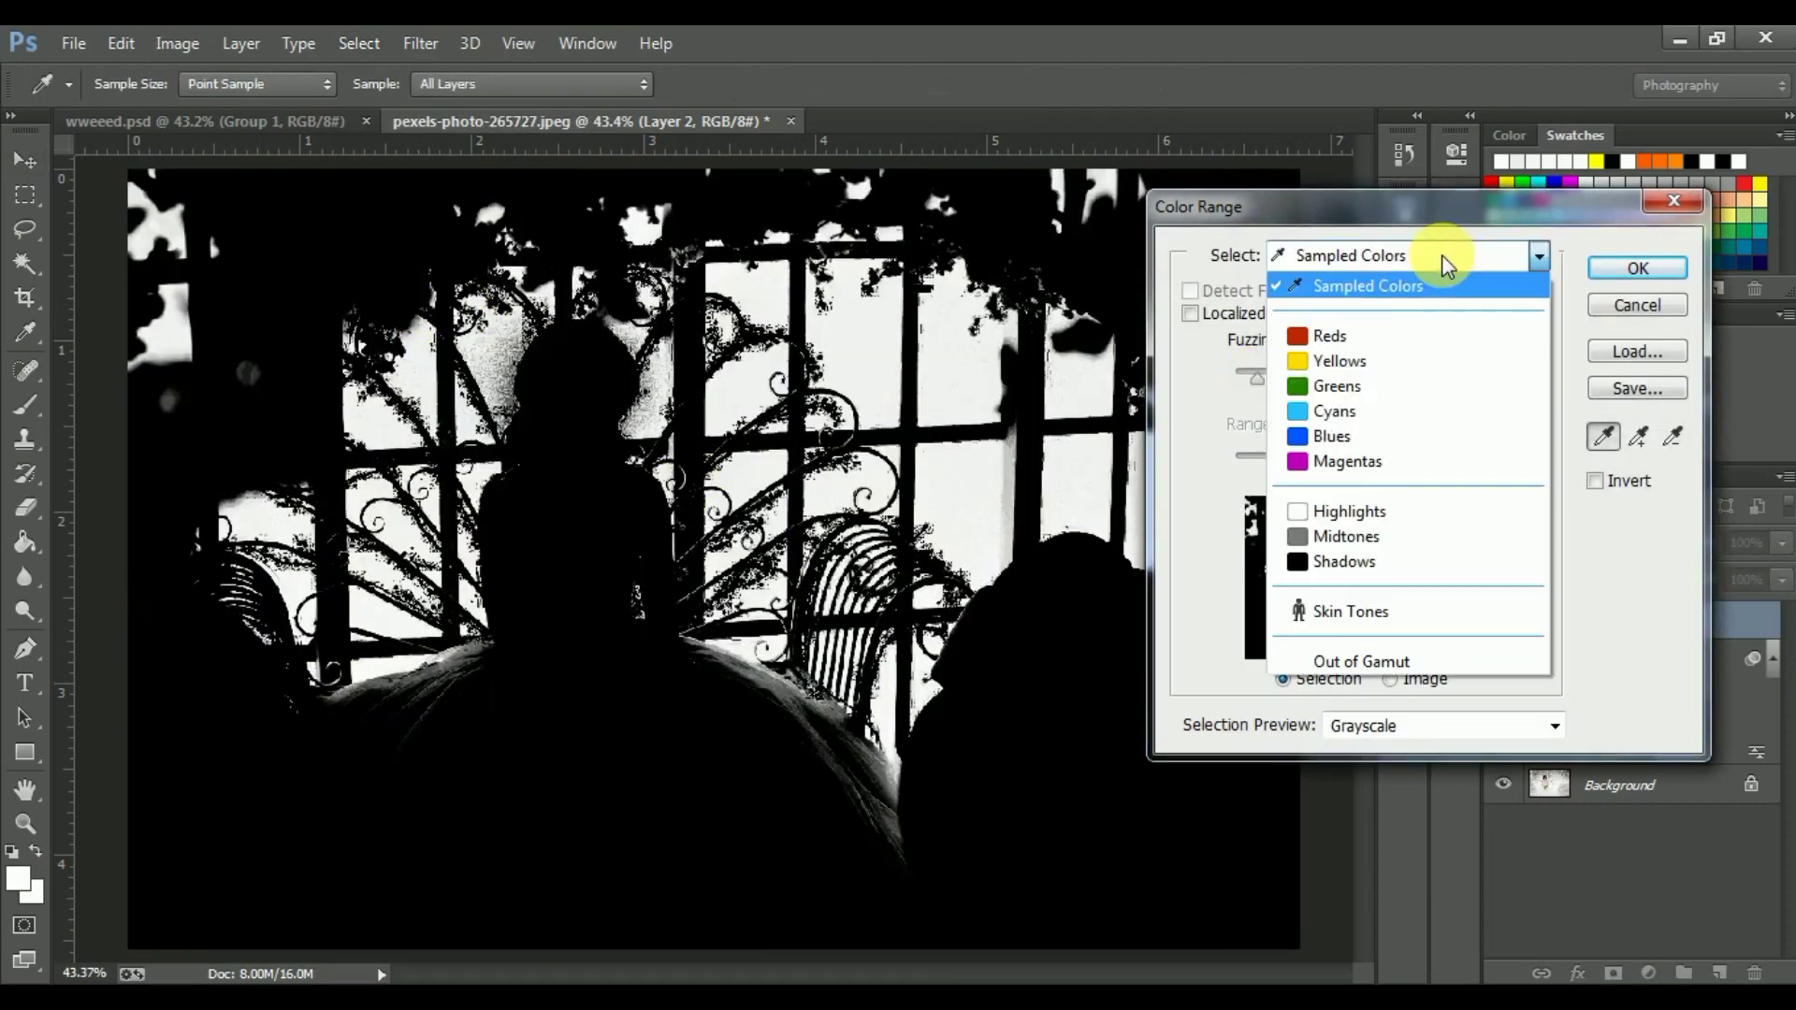
pyautogui.click(1362, 290)
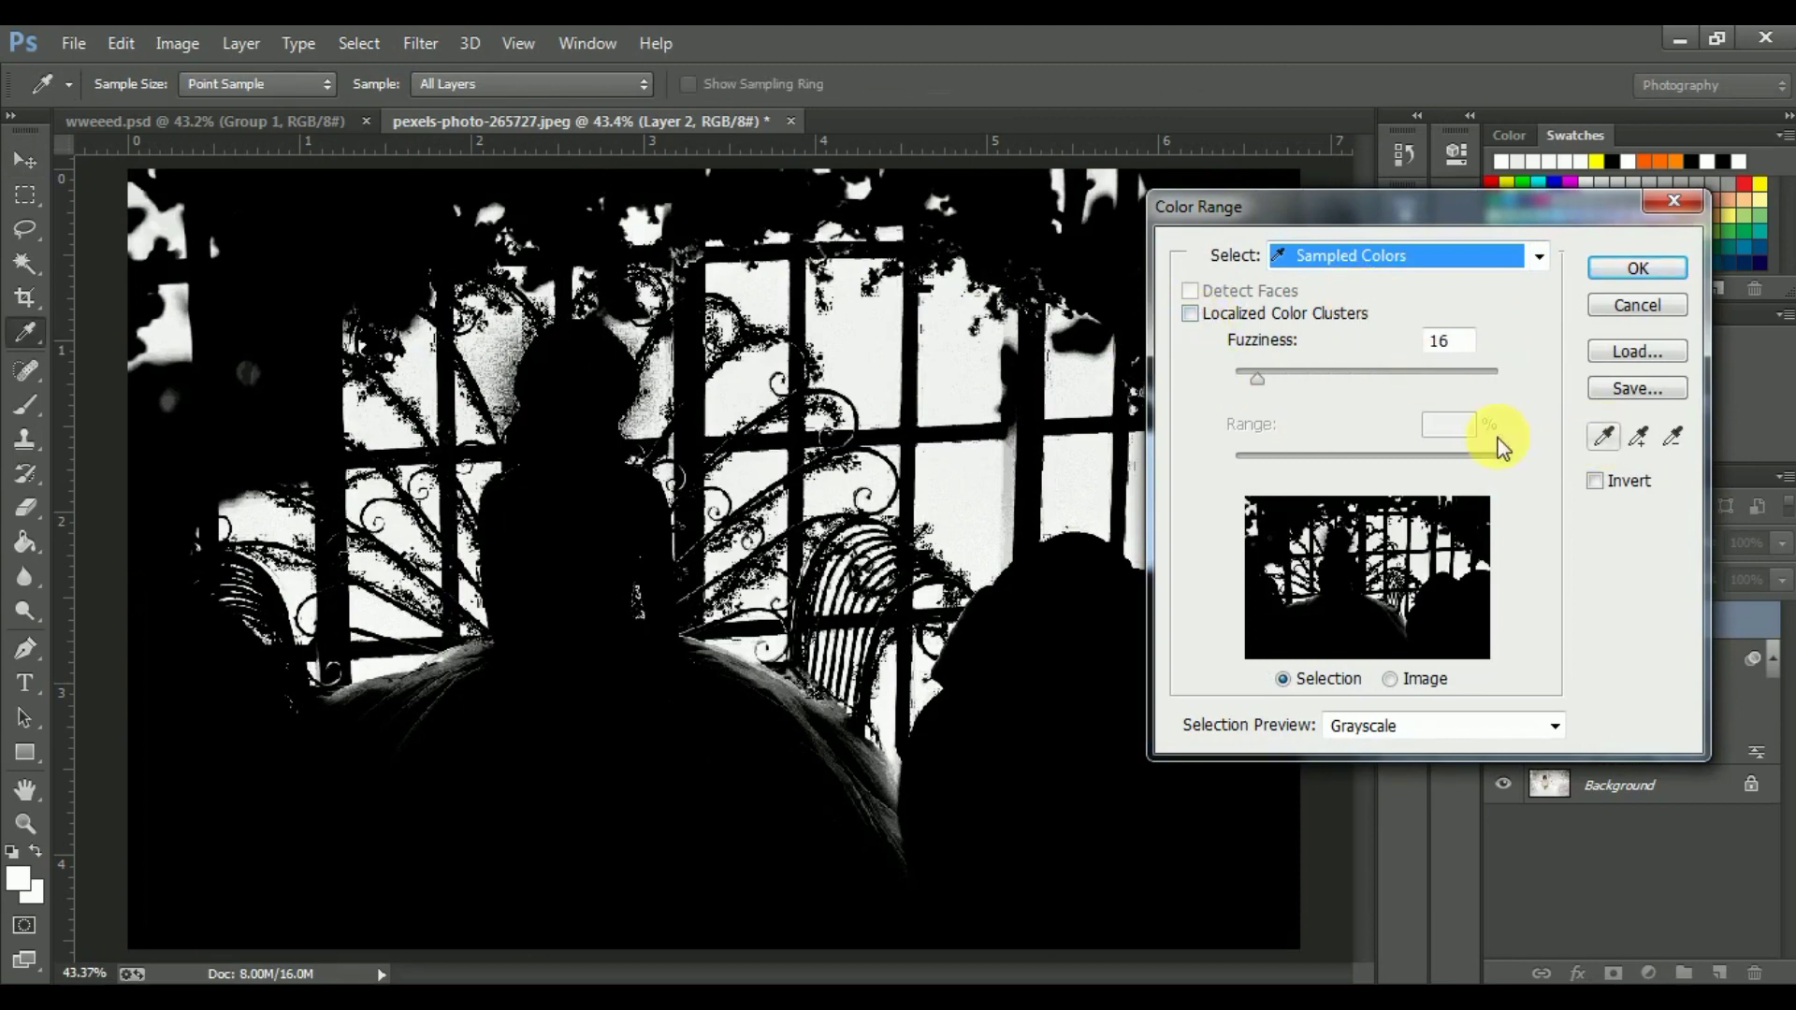
pyautogui.click(644, 773)
pyautogui.click(1052, 617)
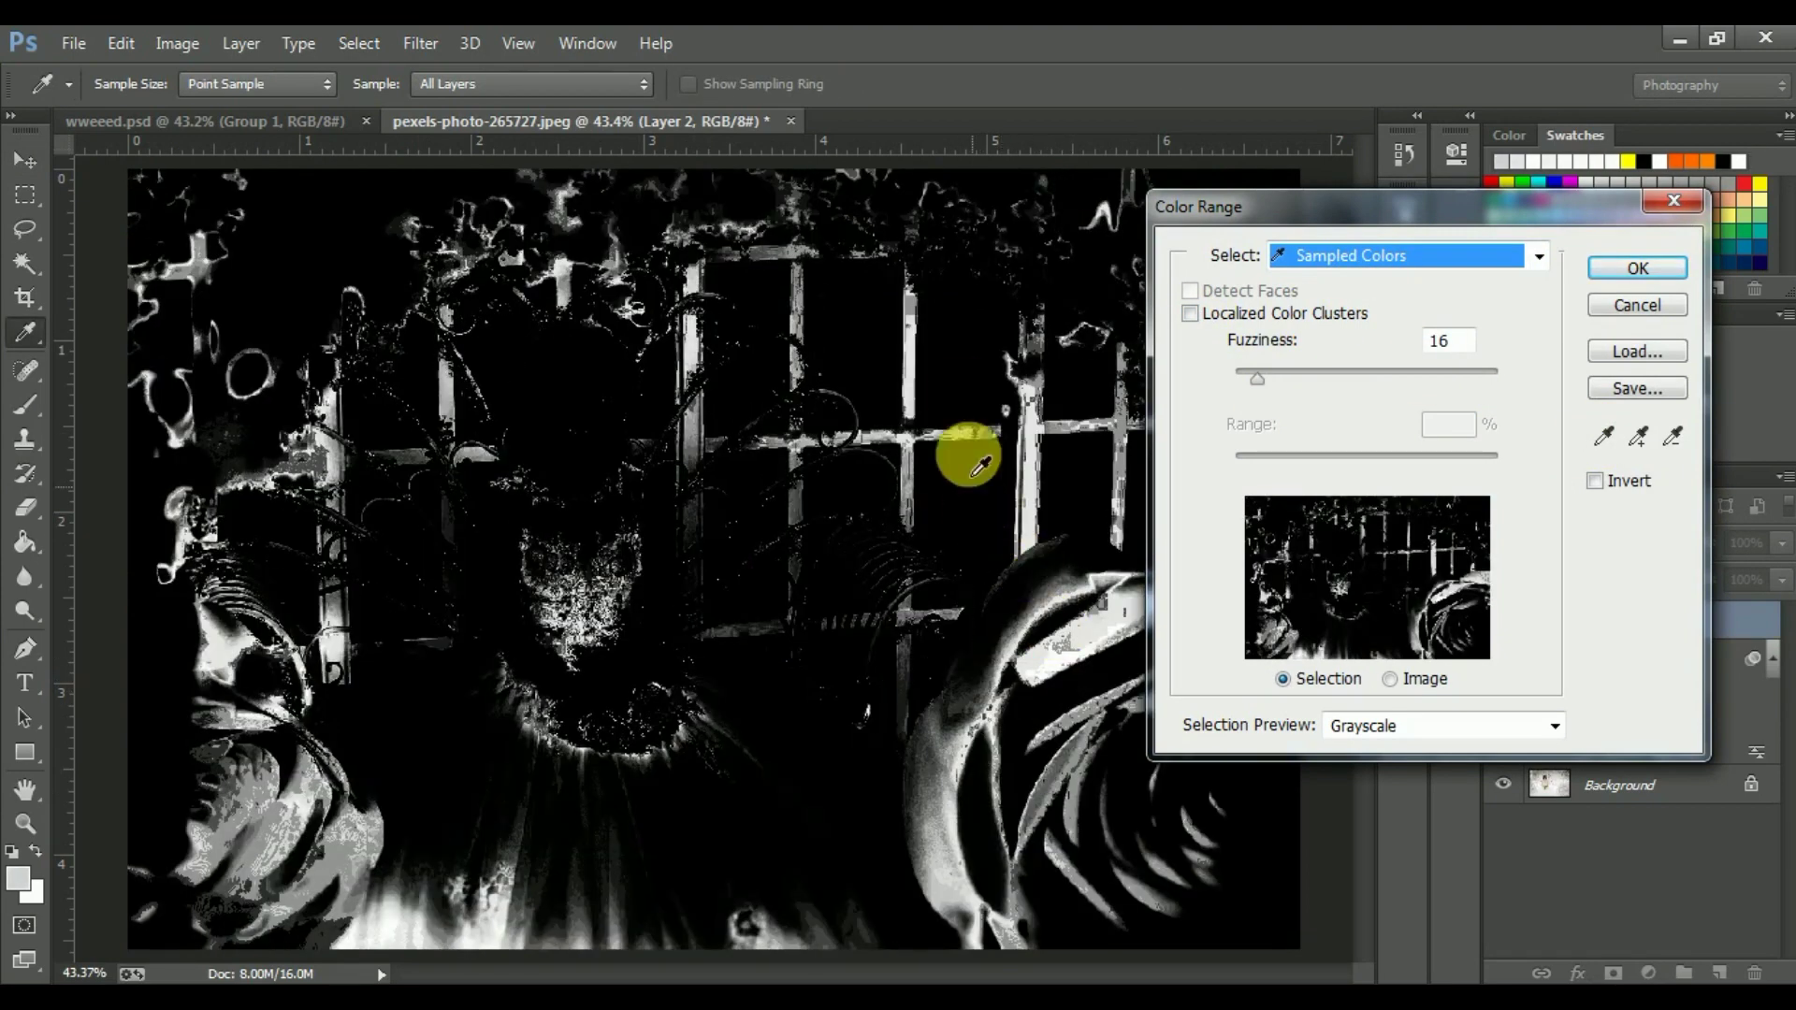
pyautogui.click(966, 400)
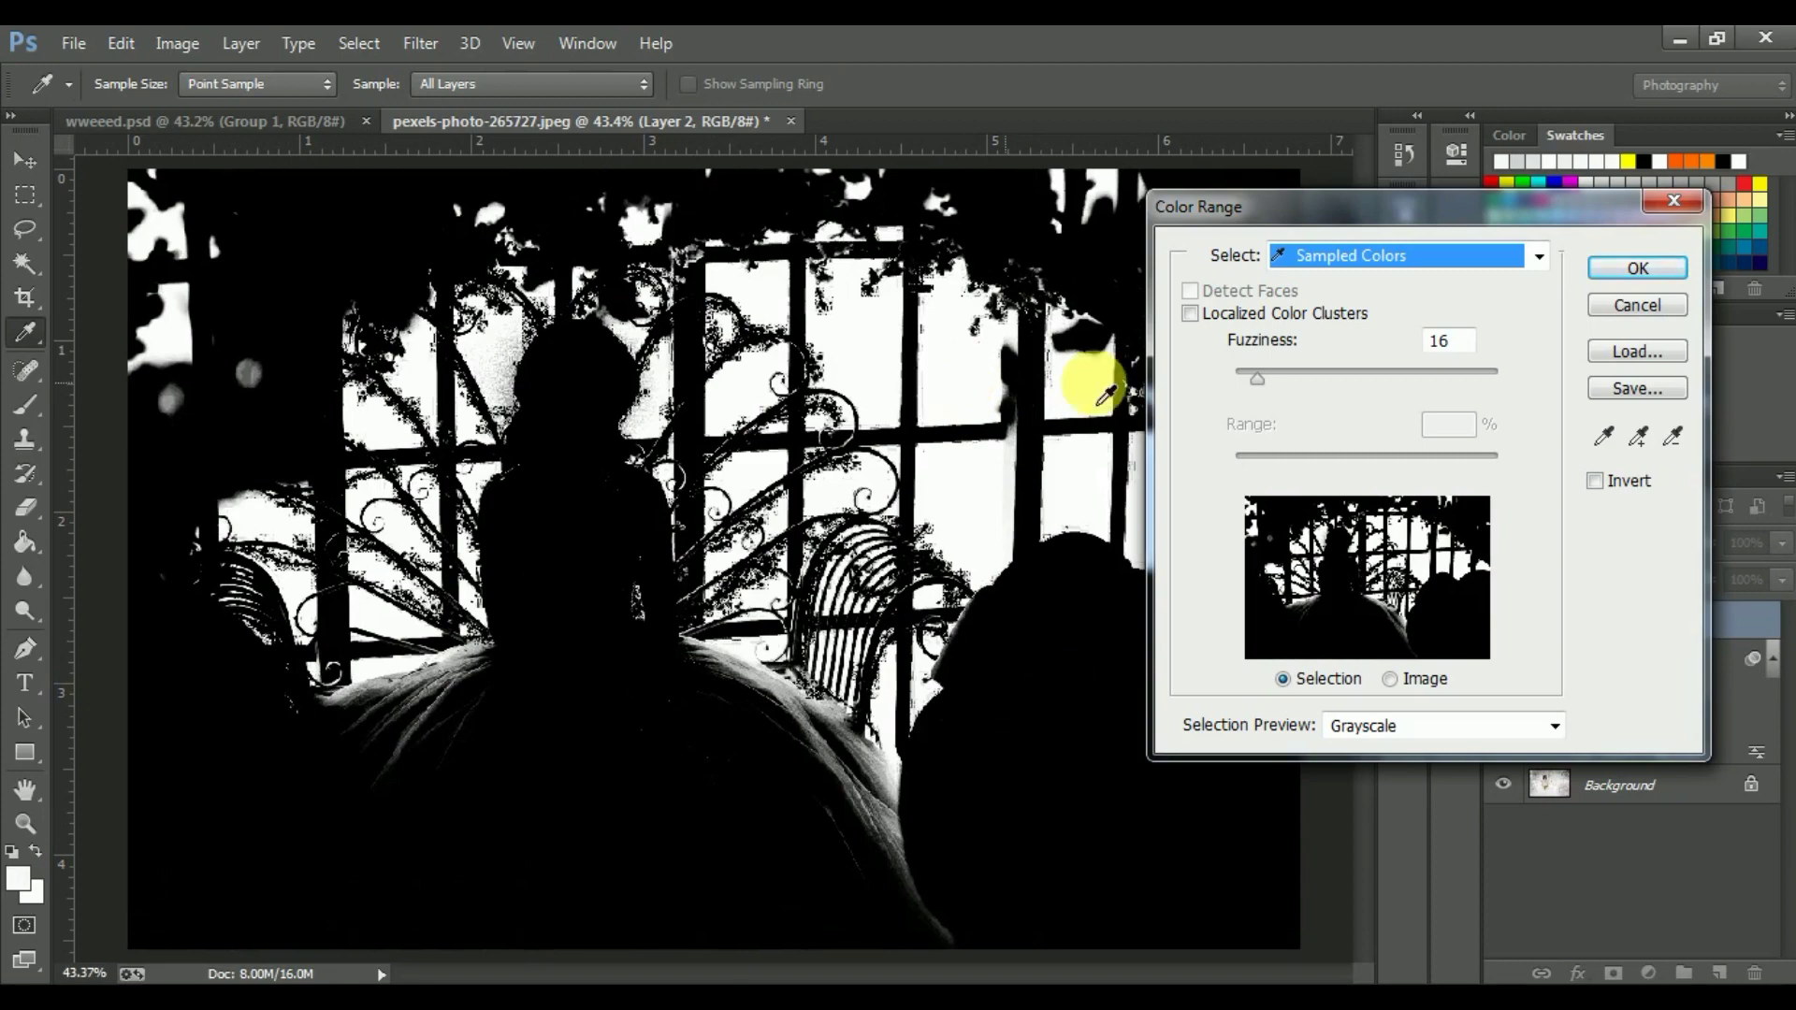
# Step: Add the dress highlights to the sample, set Fuzziness to 10, and confirm the selection
pyautogui.moveTo(1257, 378); pyautogui.dragTo(1344, 384)
pyautogui.moveTo(1344, 384); pyautogui.dragTo(1254, 391)
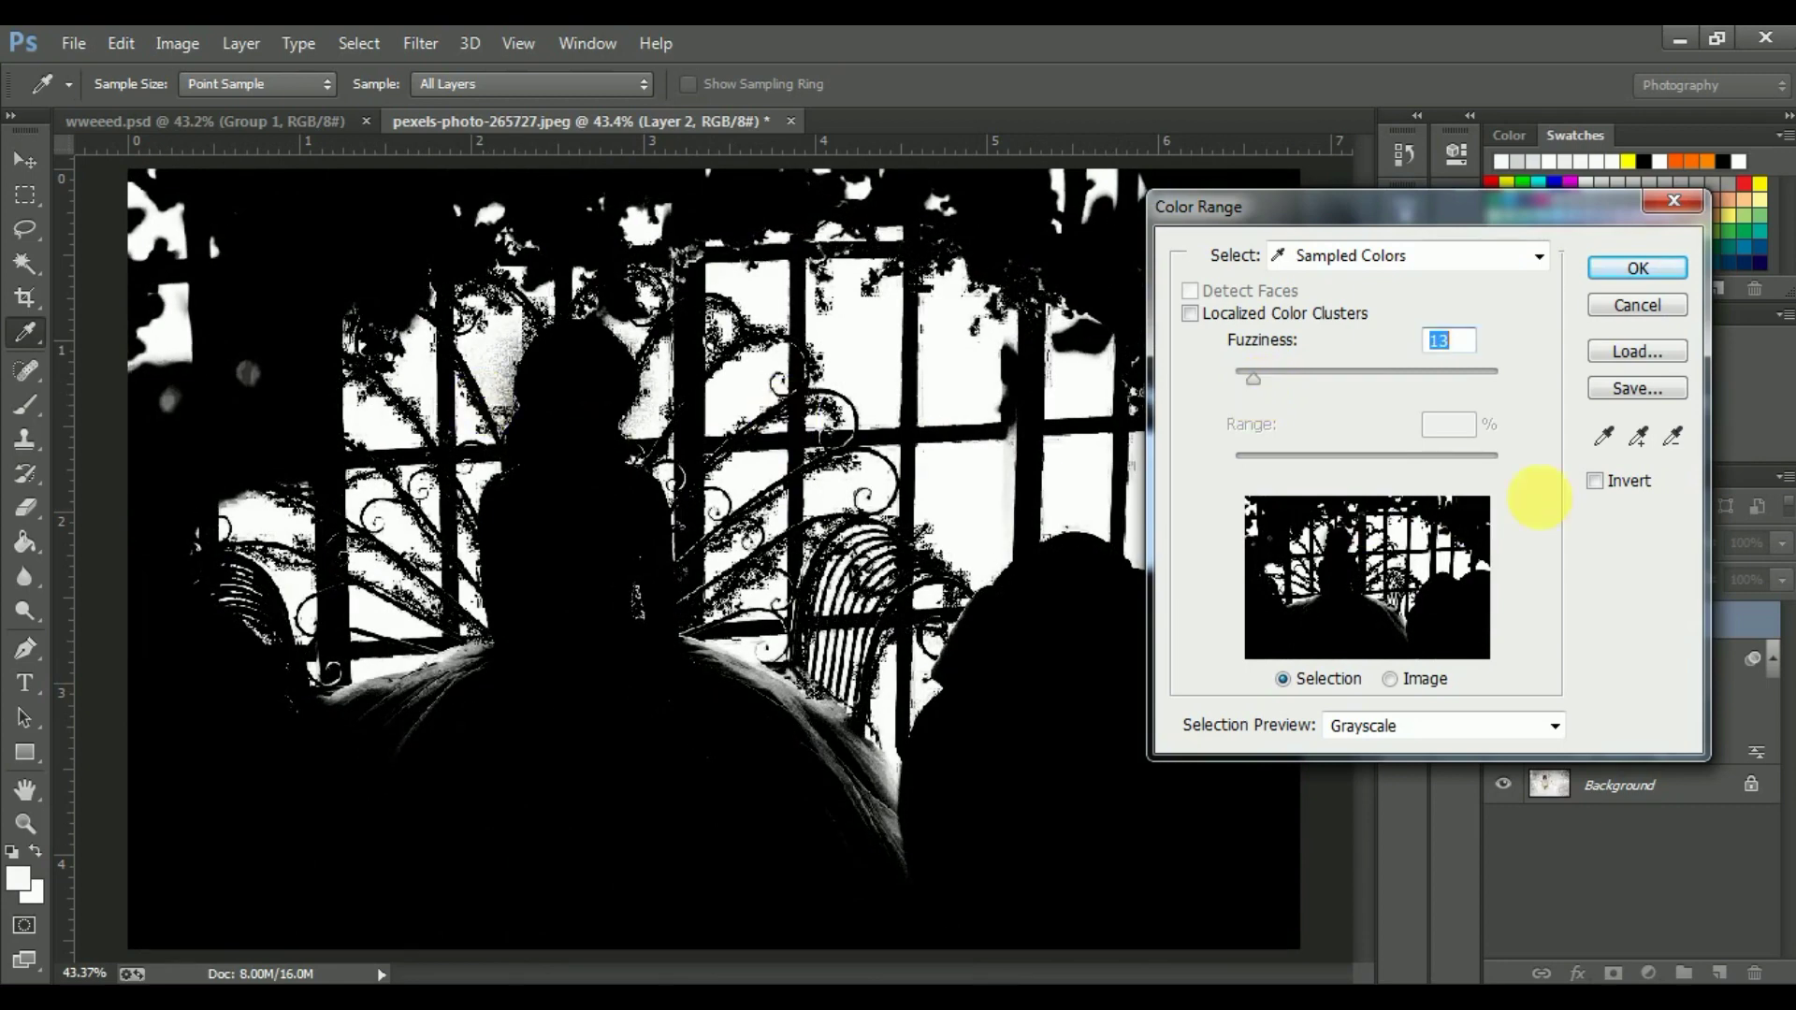
pyautogui.click(1638, 435)
pyautogui.click(491, 370)
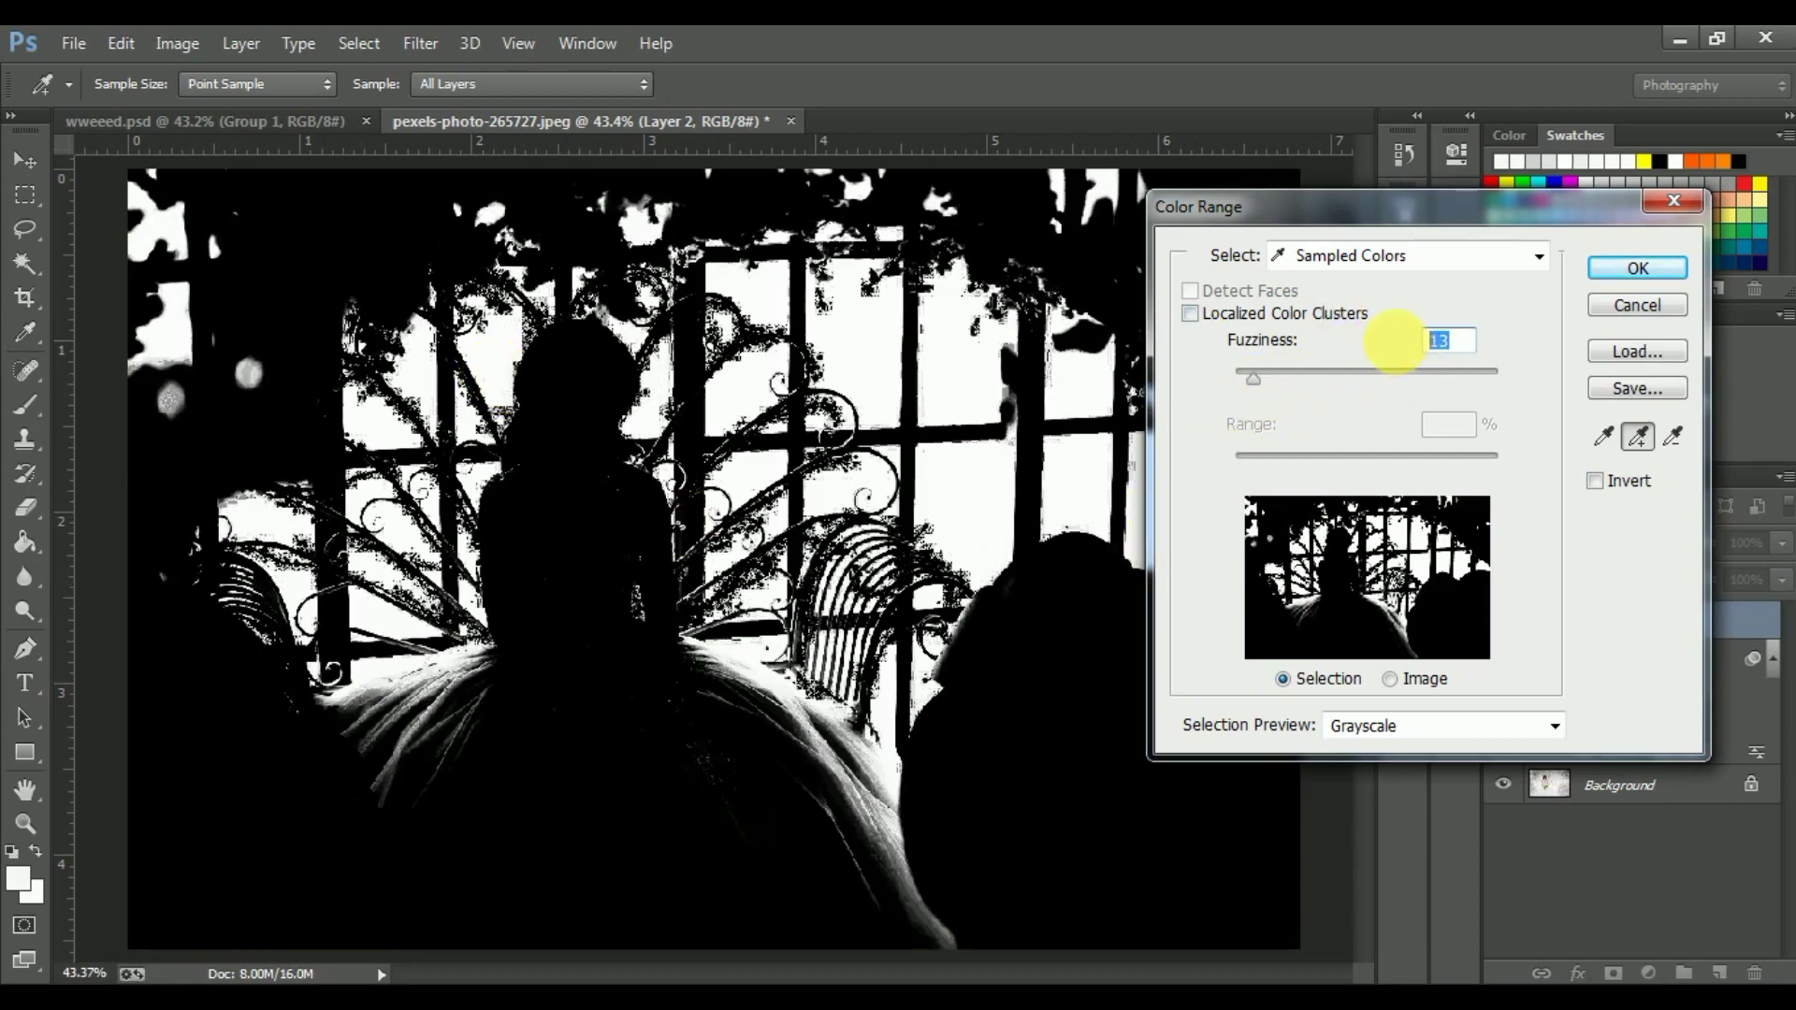
pyautogui.write('10')
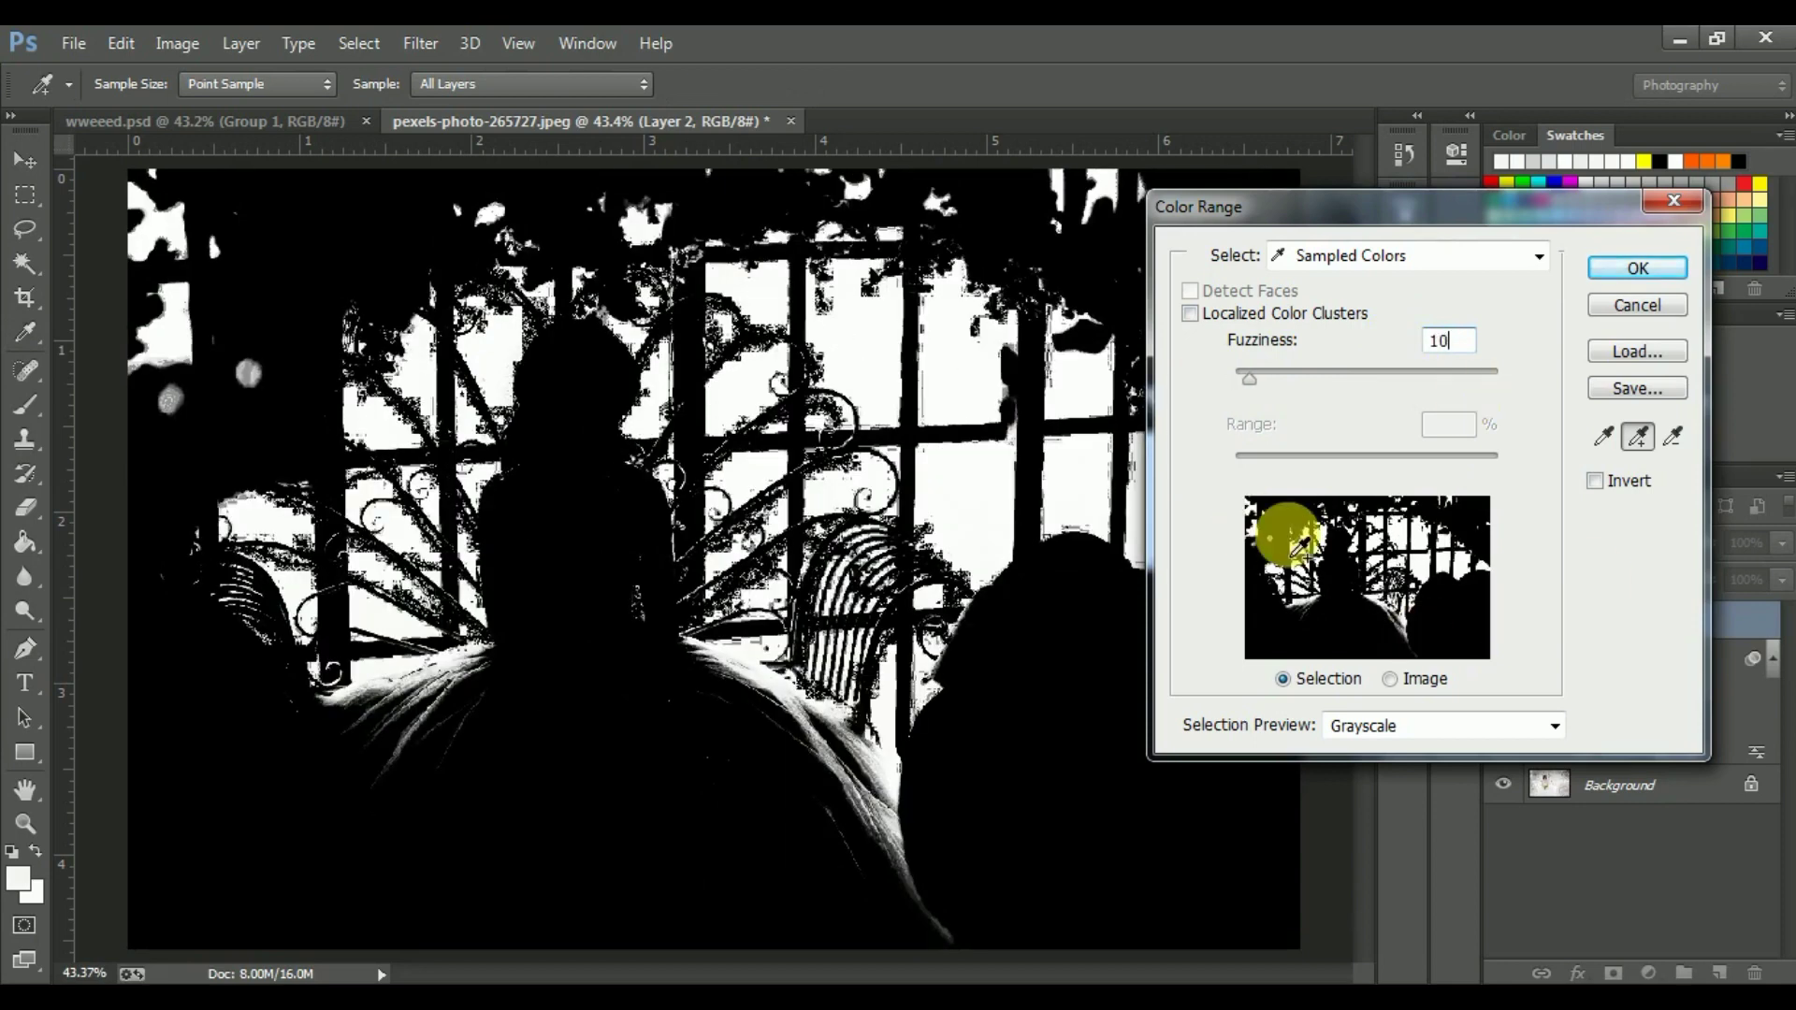
pyautogui.click(1664, 270)
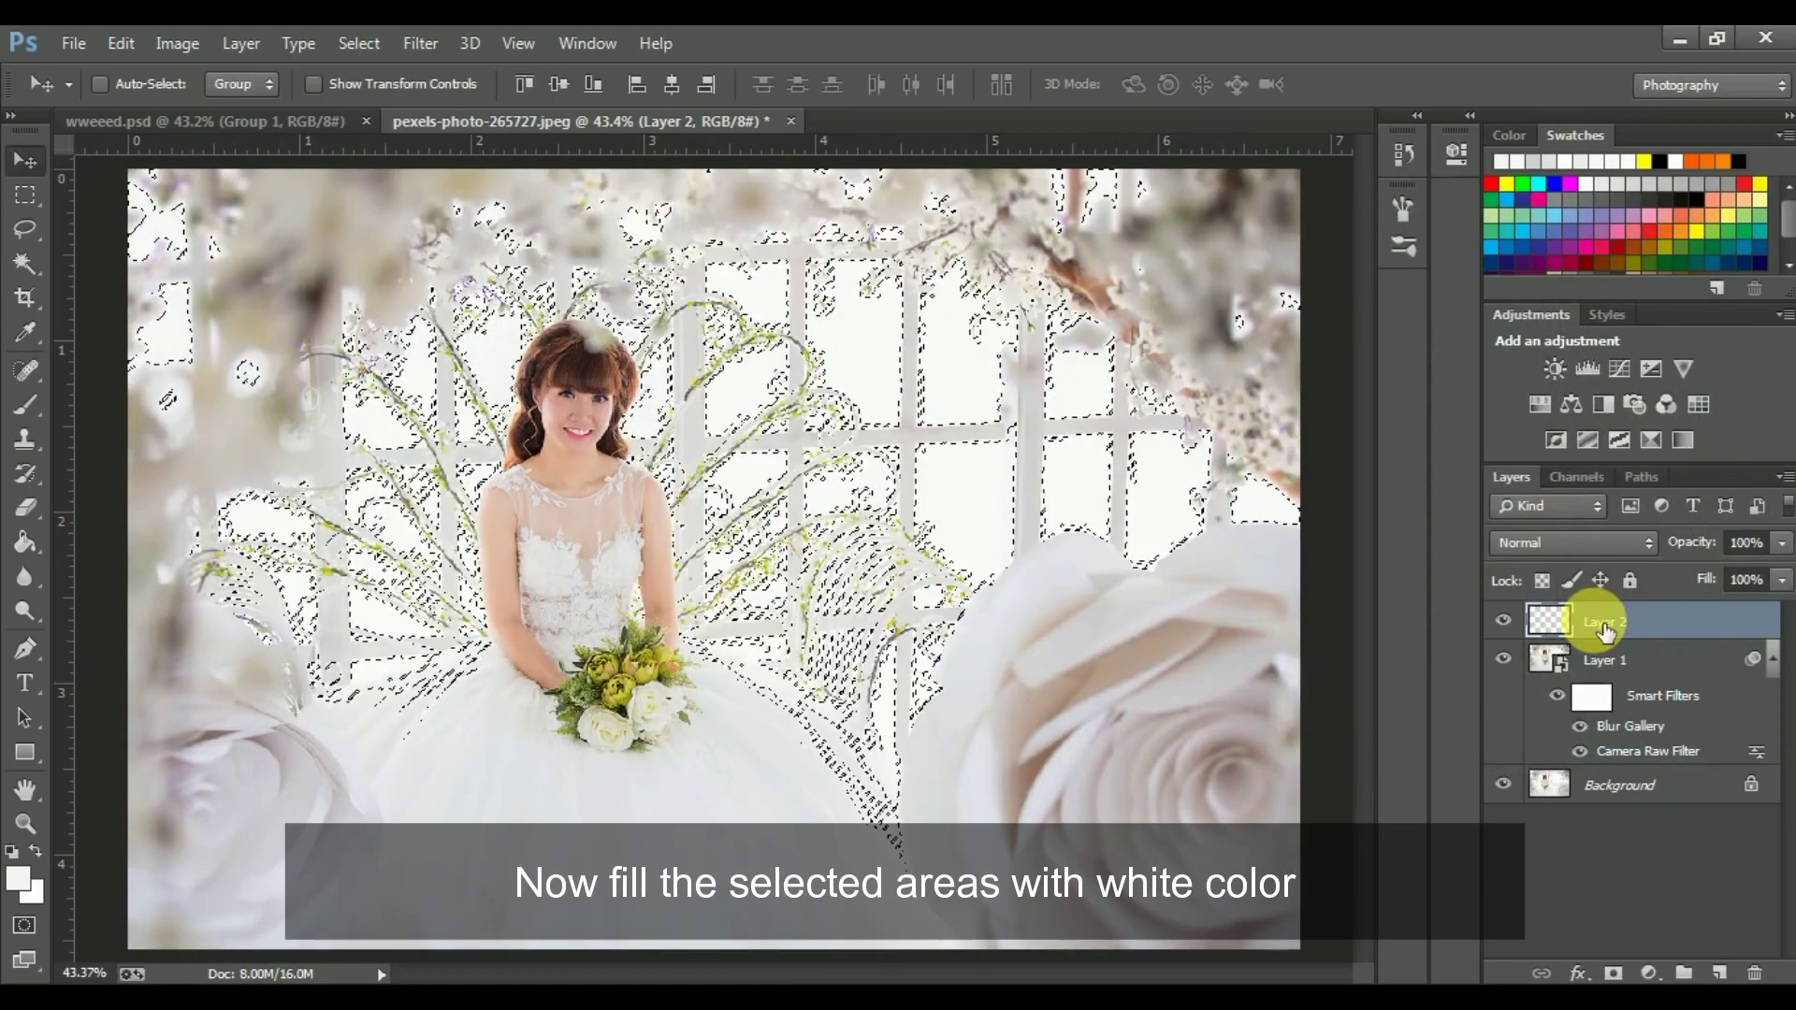
# Step: Fill the selected bright areas on Layer 2 with white
pyautogui.click(133, 42)
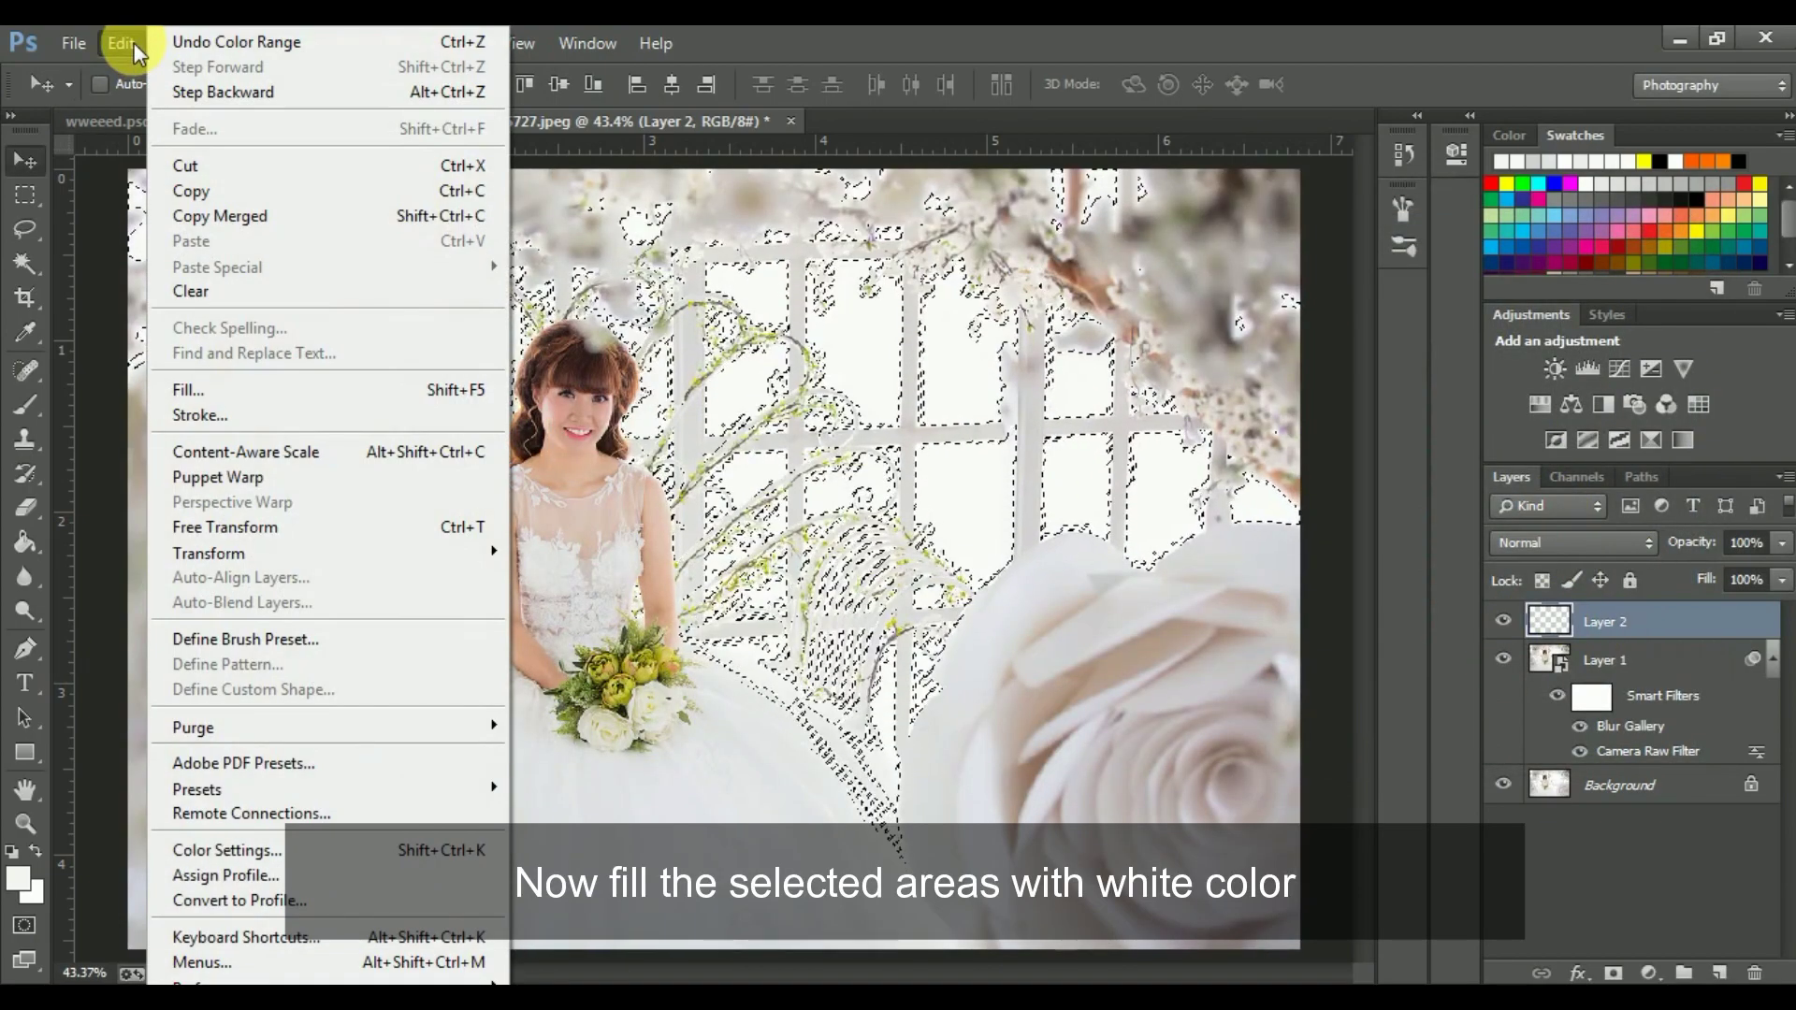
pyautogui.click(393, 390)
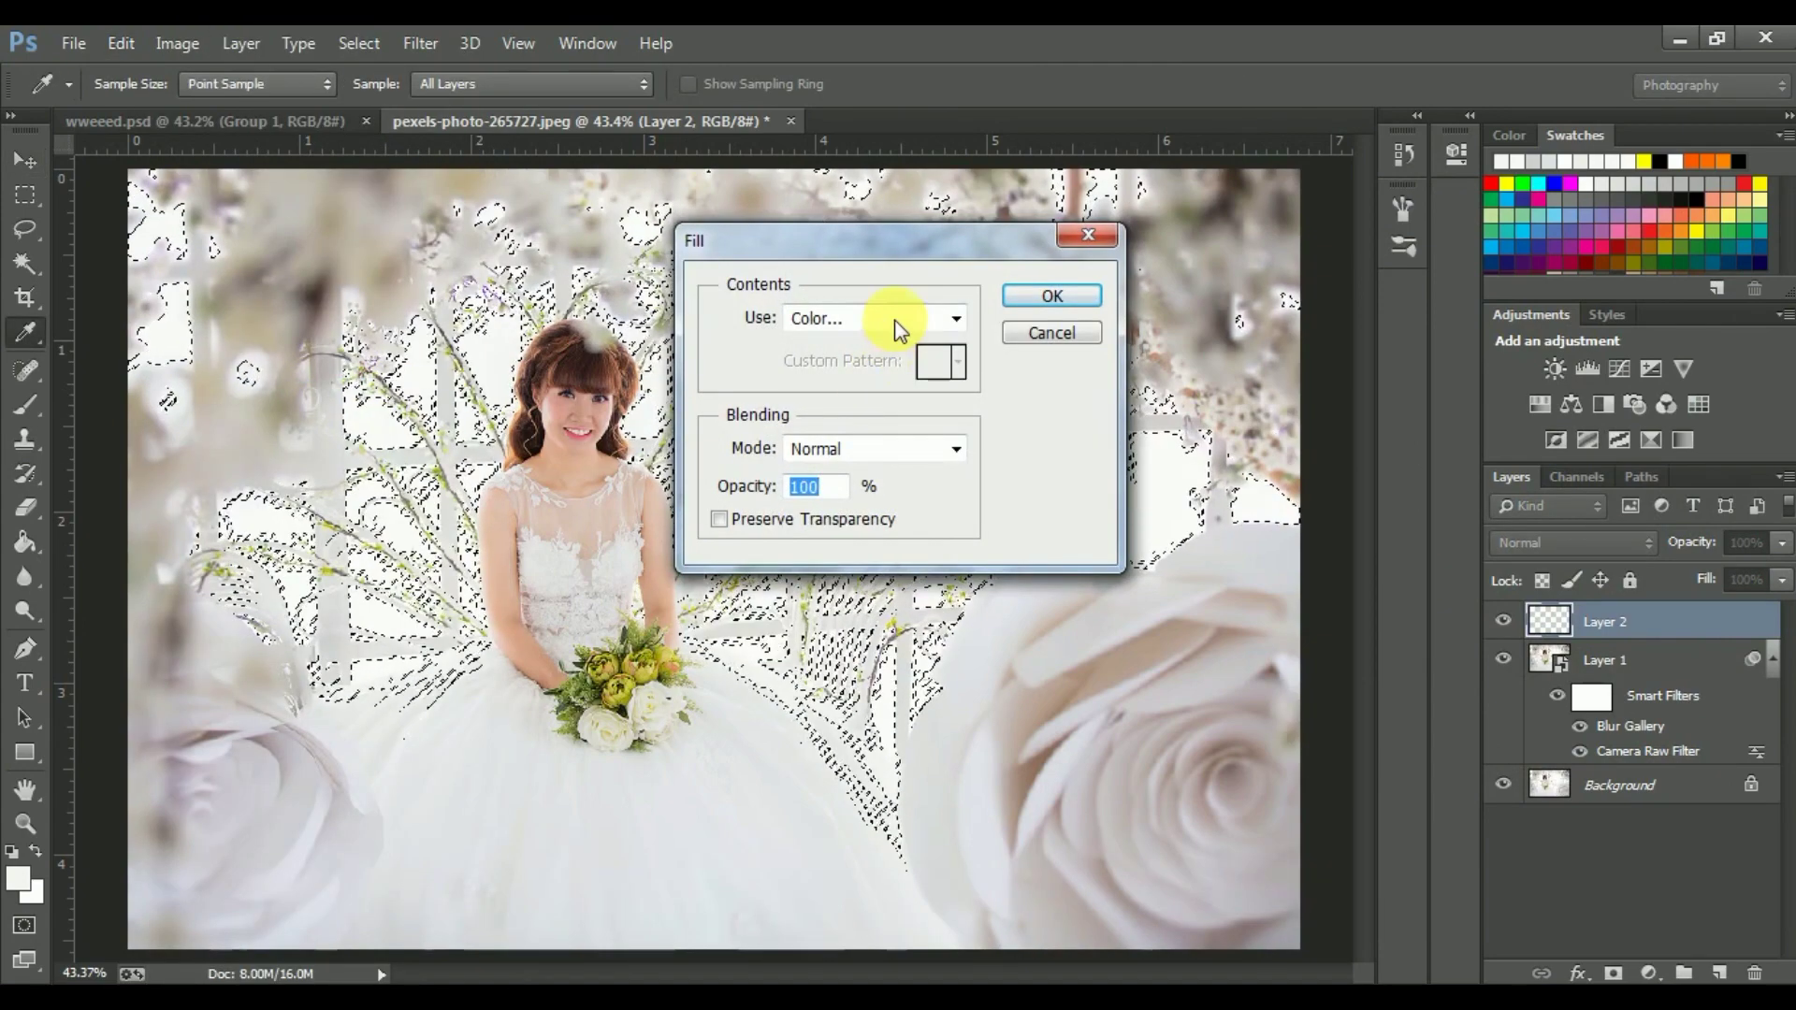
pyautogui.click(894, 320)
pyautogui.click(873, 385)
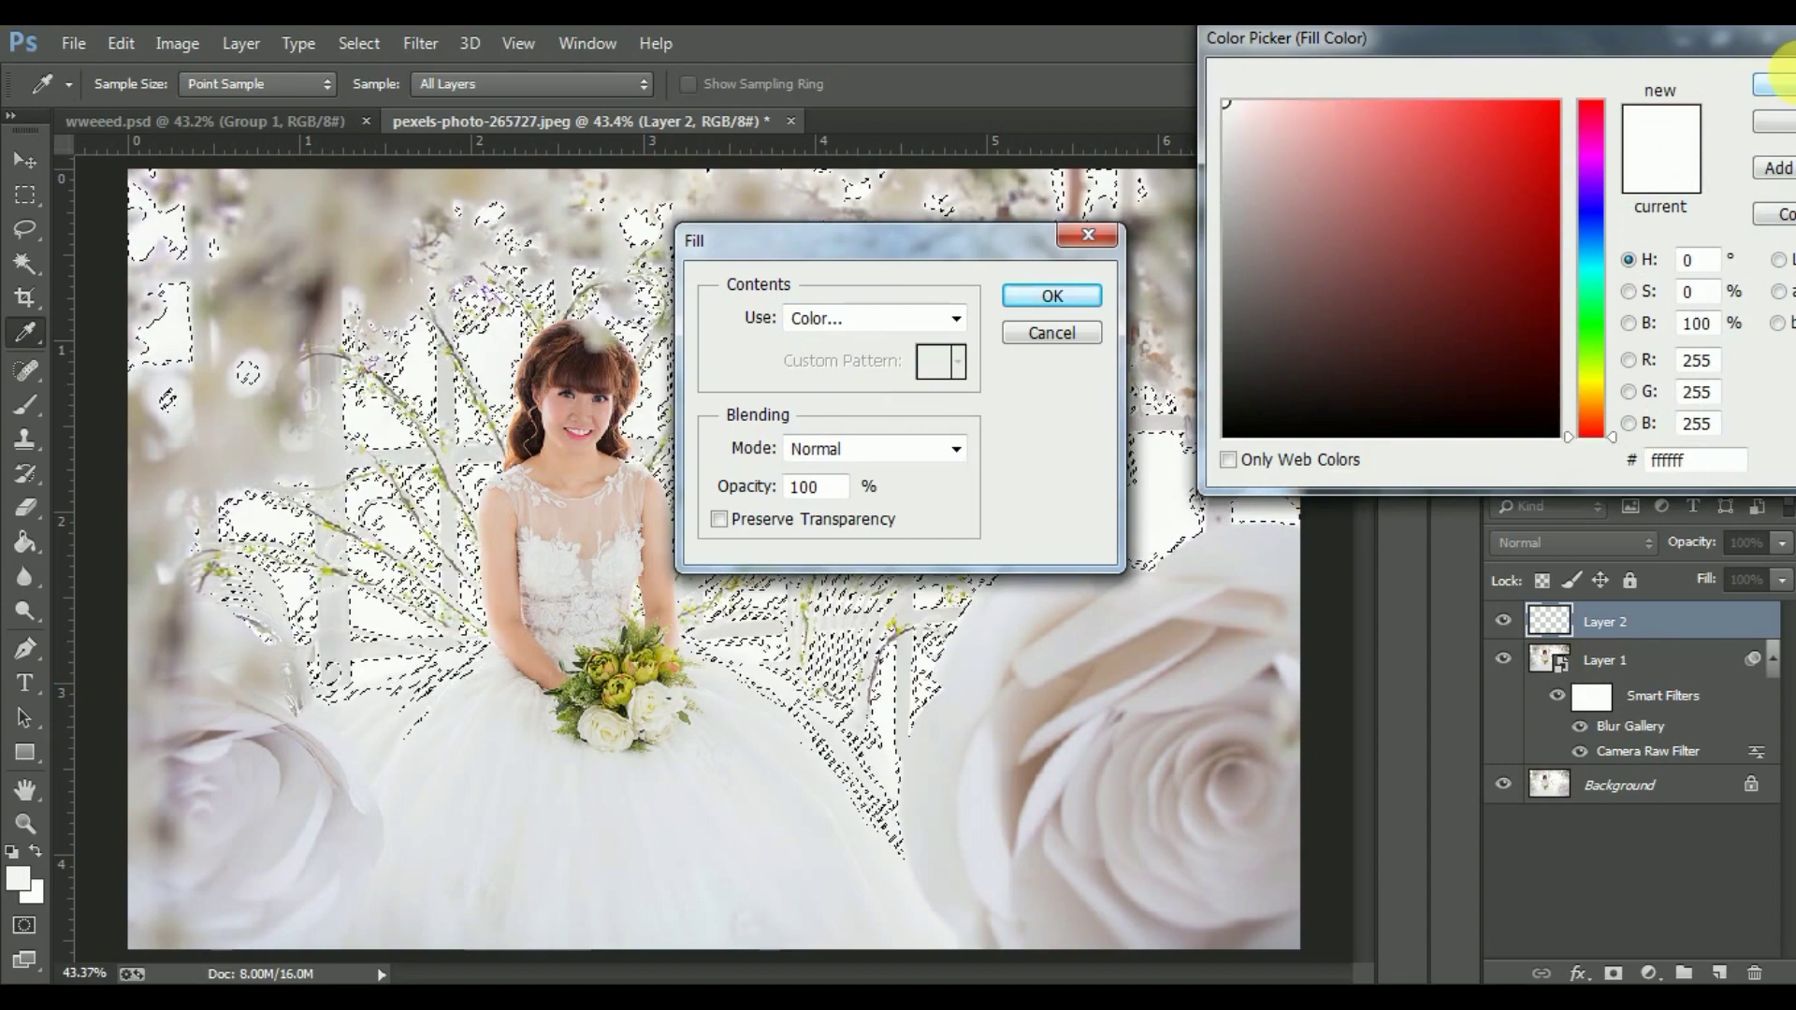
pyautogui.click(1774, 84)
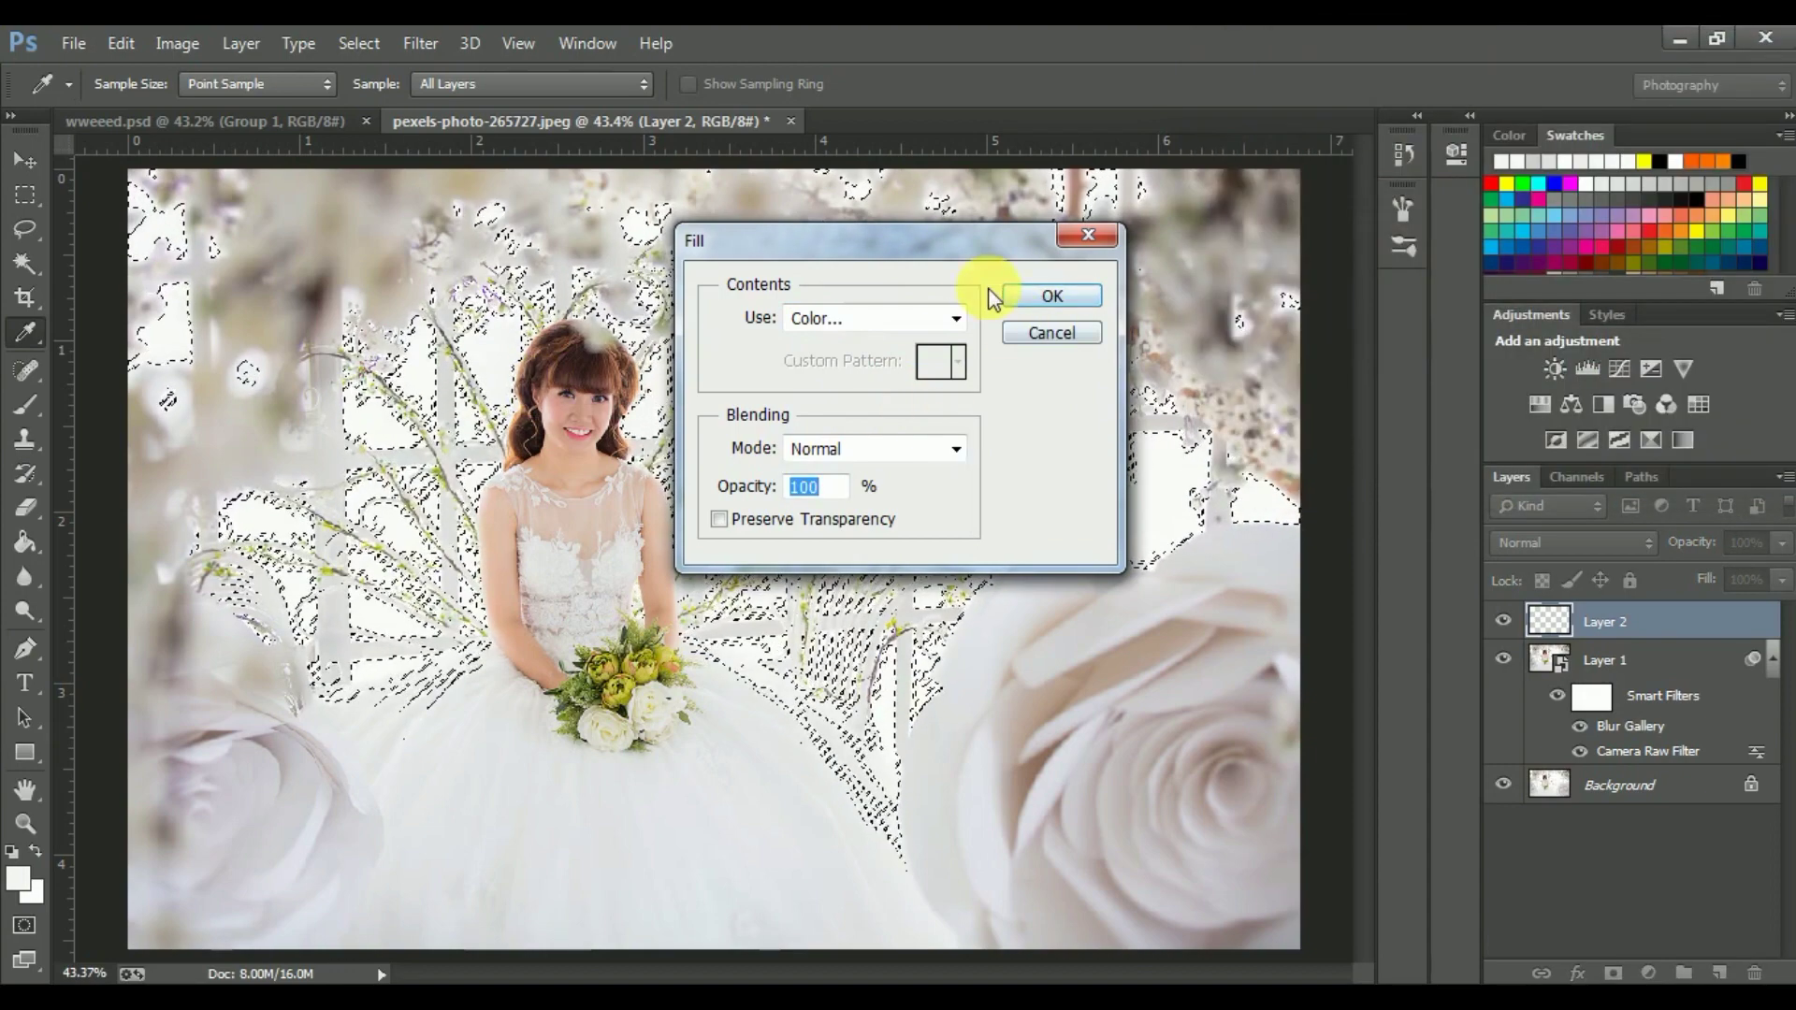
pyautogui.click(1027, 296)
pyautogui.press('v')
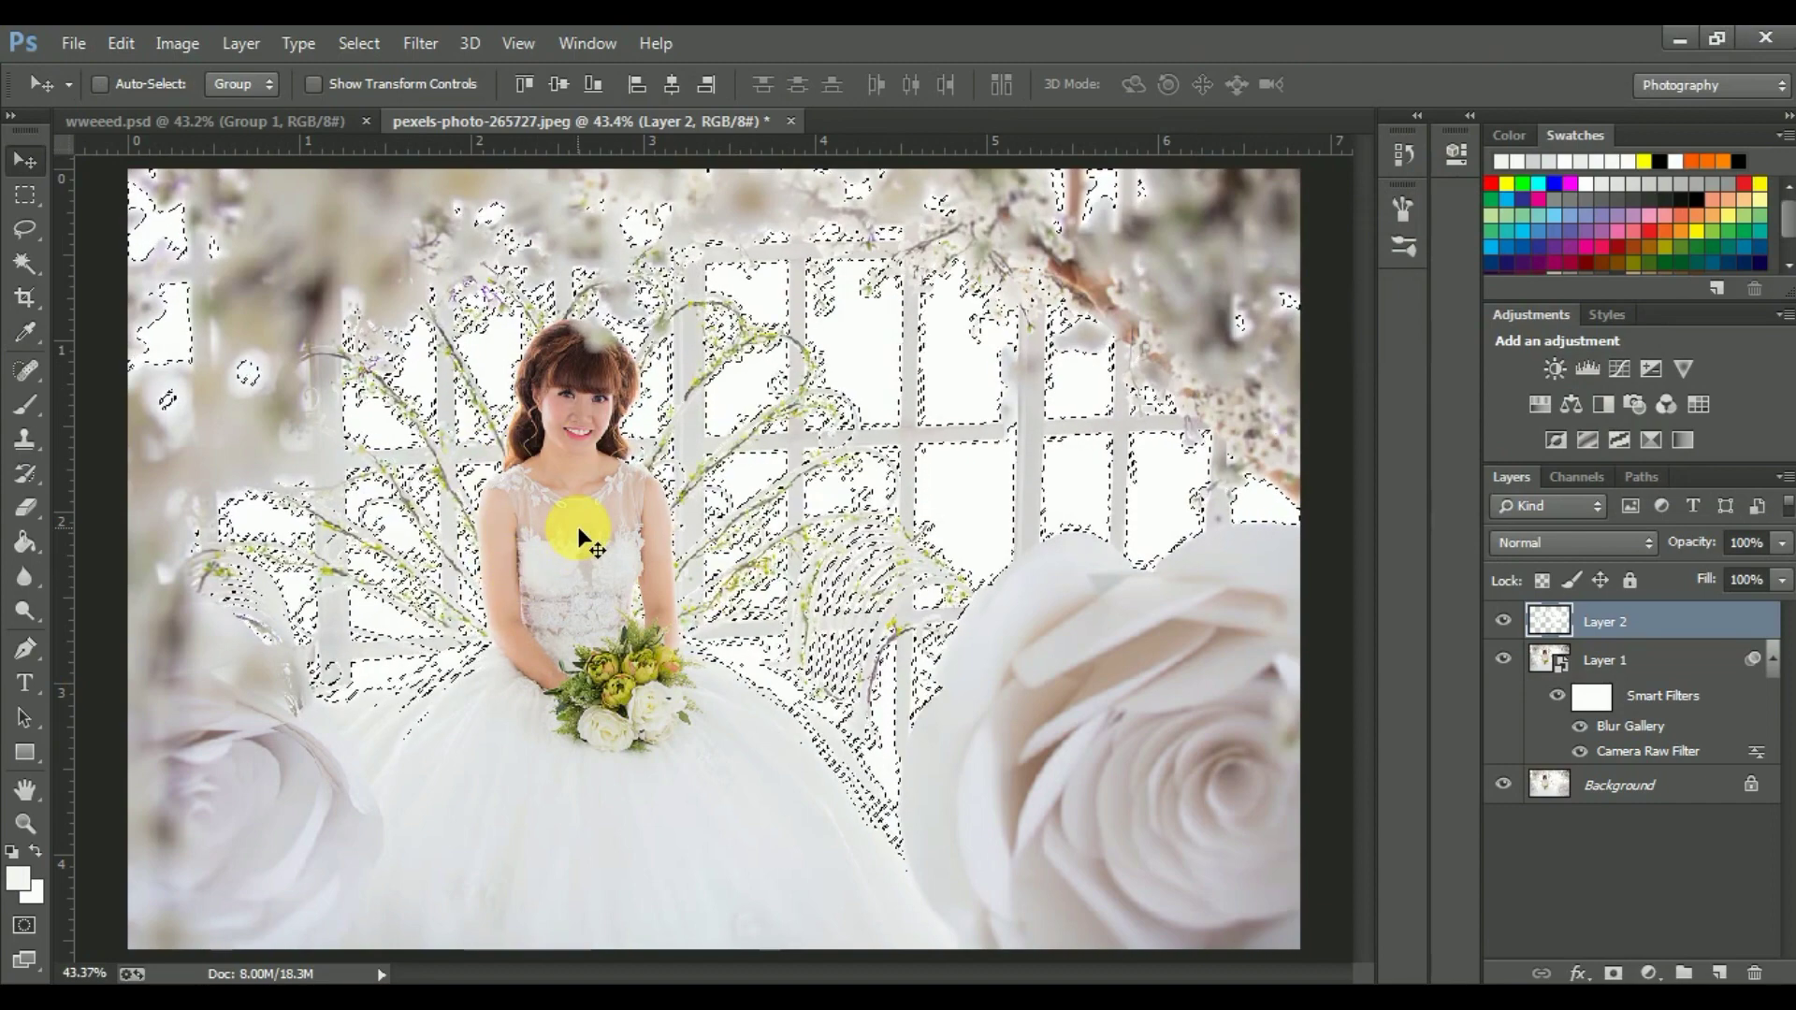
# Step: Deselect and fit the whole photo to the window with Ctrl+0
pyautogui.hotkey('ctrl', 'd')
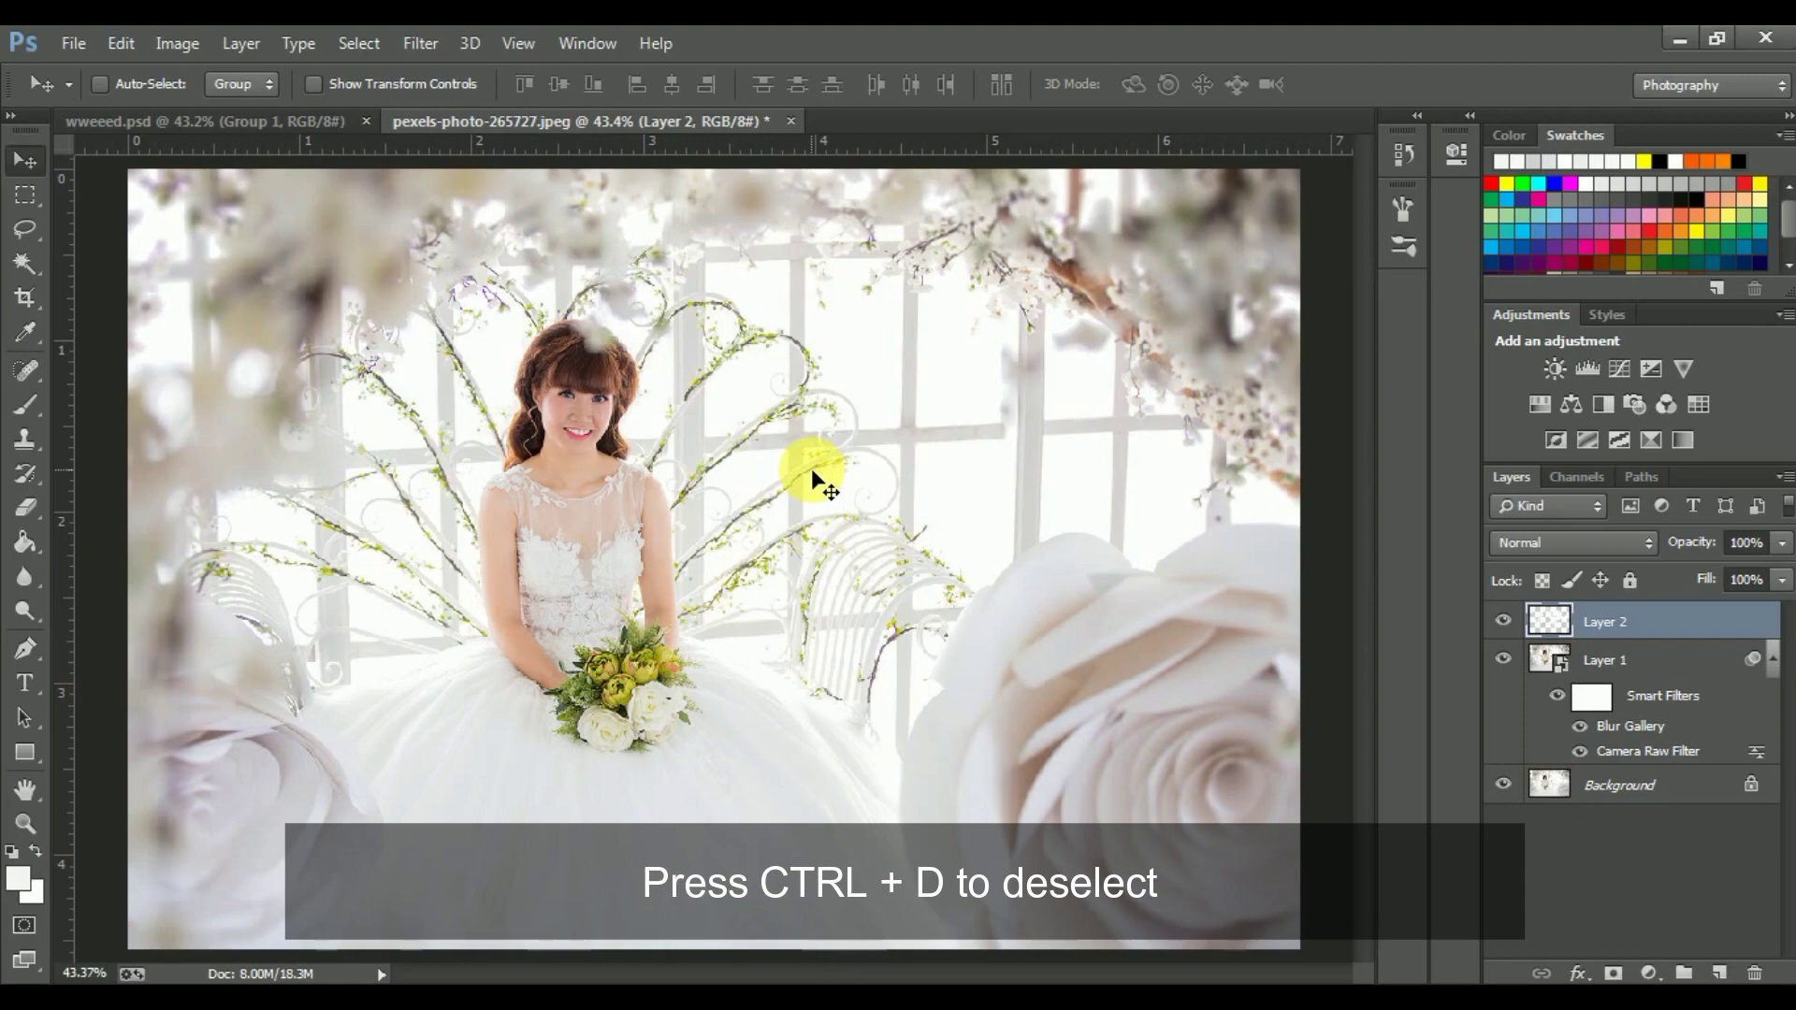
pyautogui.hotkey('ctrl', '-')
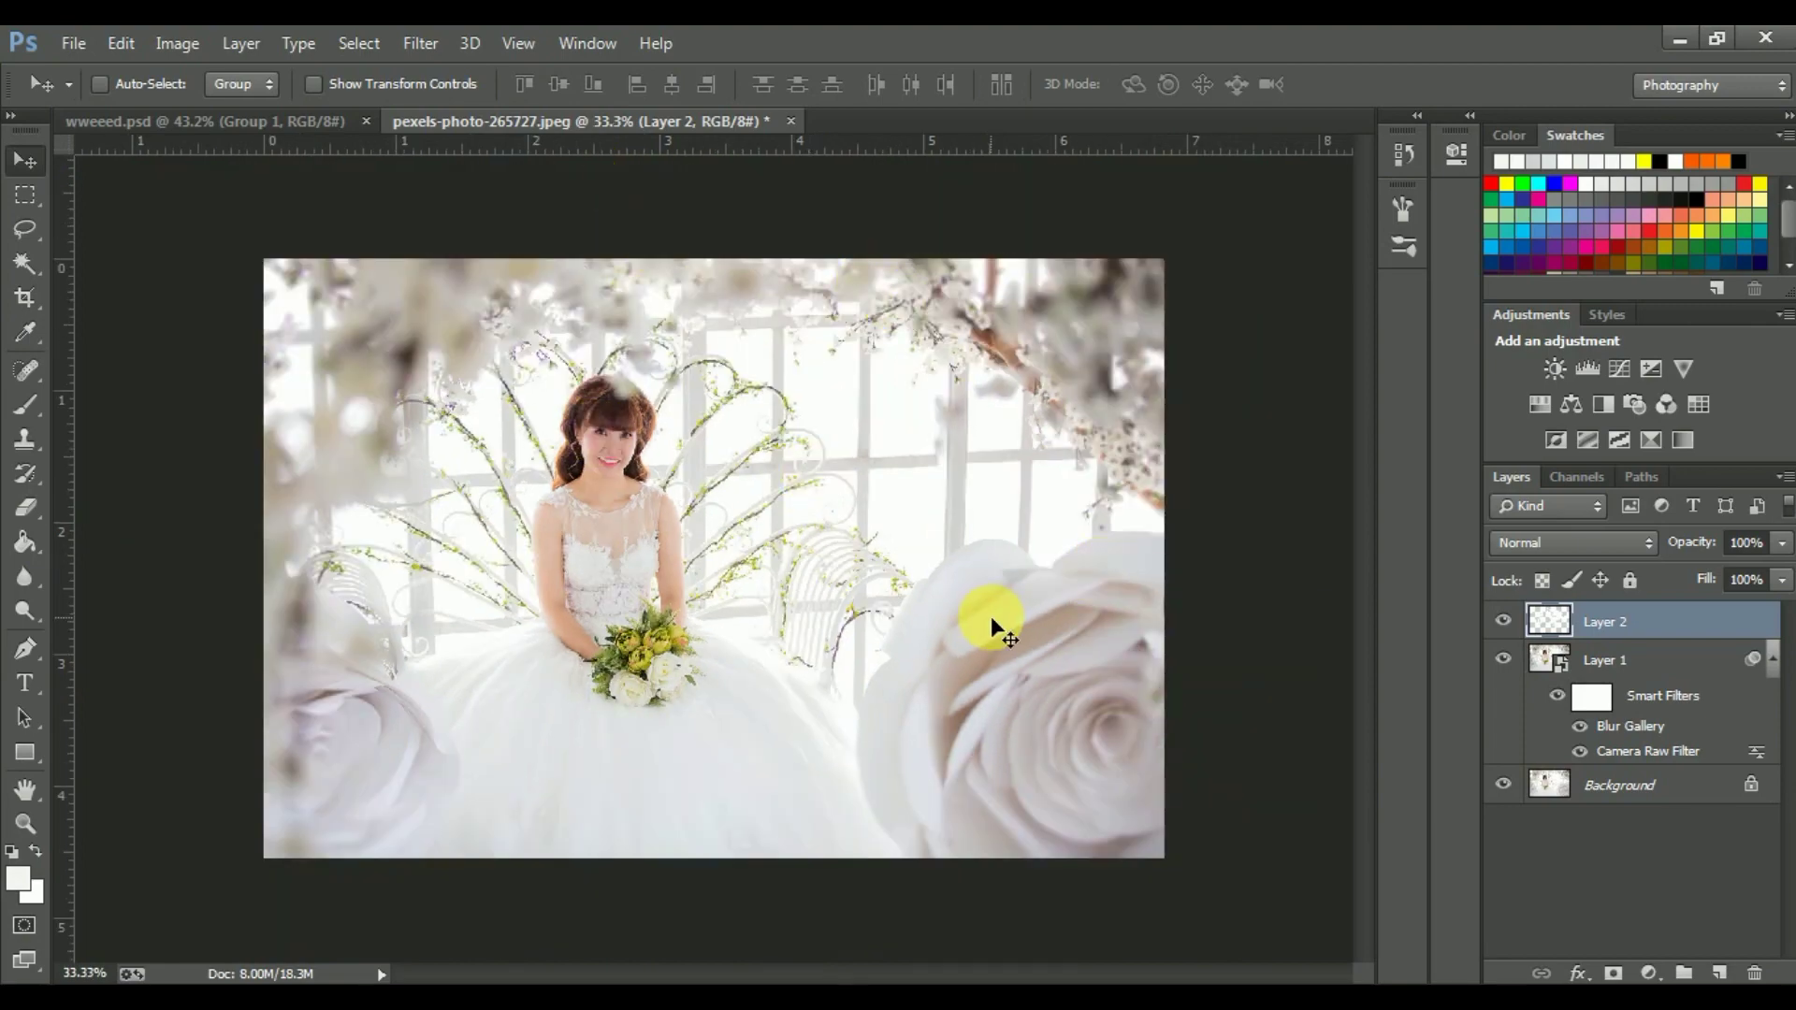
pyautogui.hotkey('ctrl', '0')
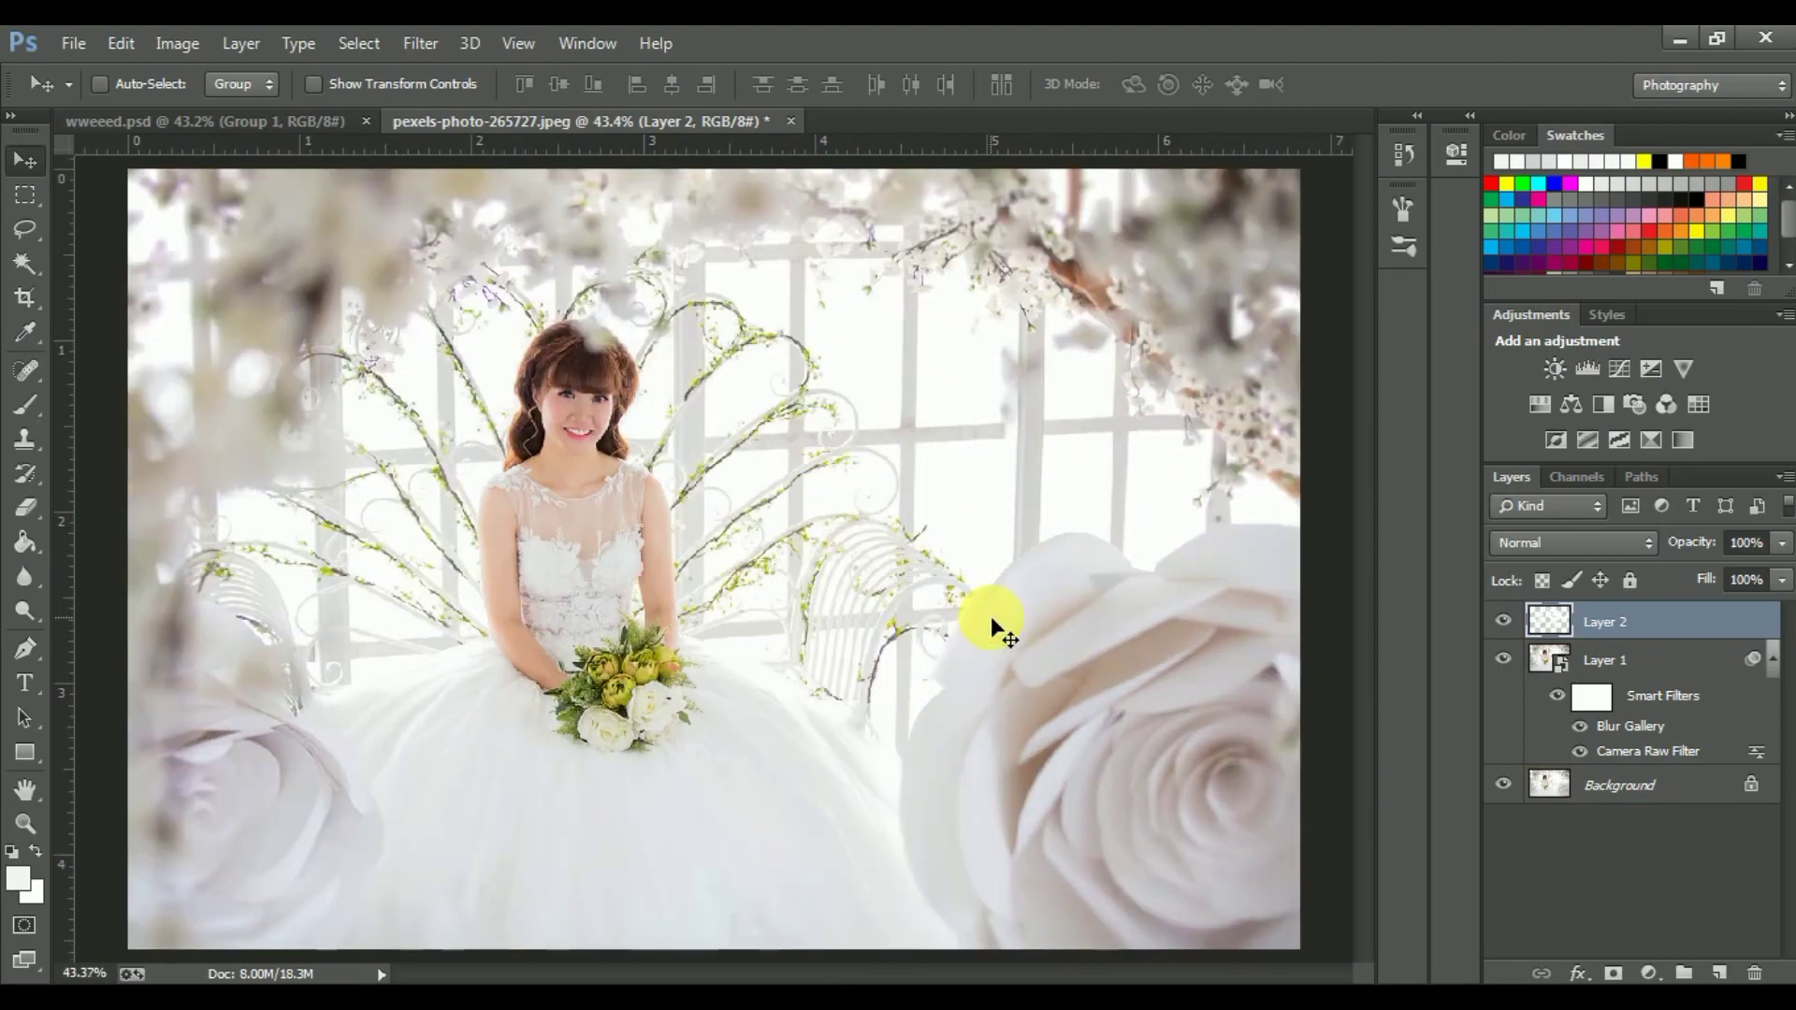
# Step: Convert Layer 2 to a smart object and apply a Gaussian Blur of radius about 40.1
pyautogui.rightClick(1648, 636)
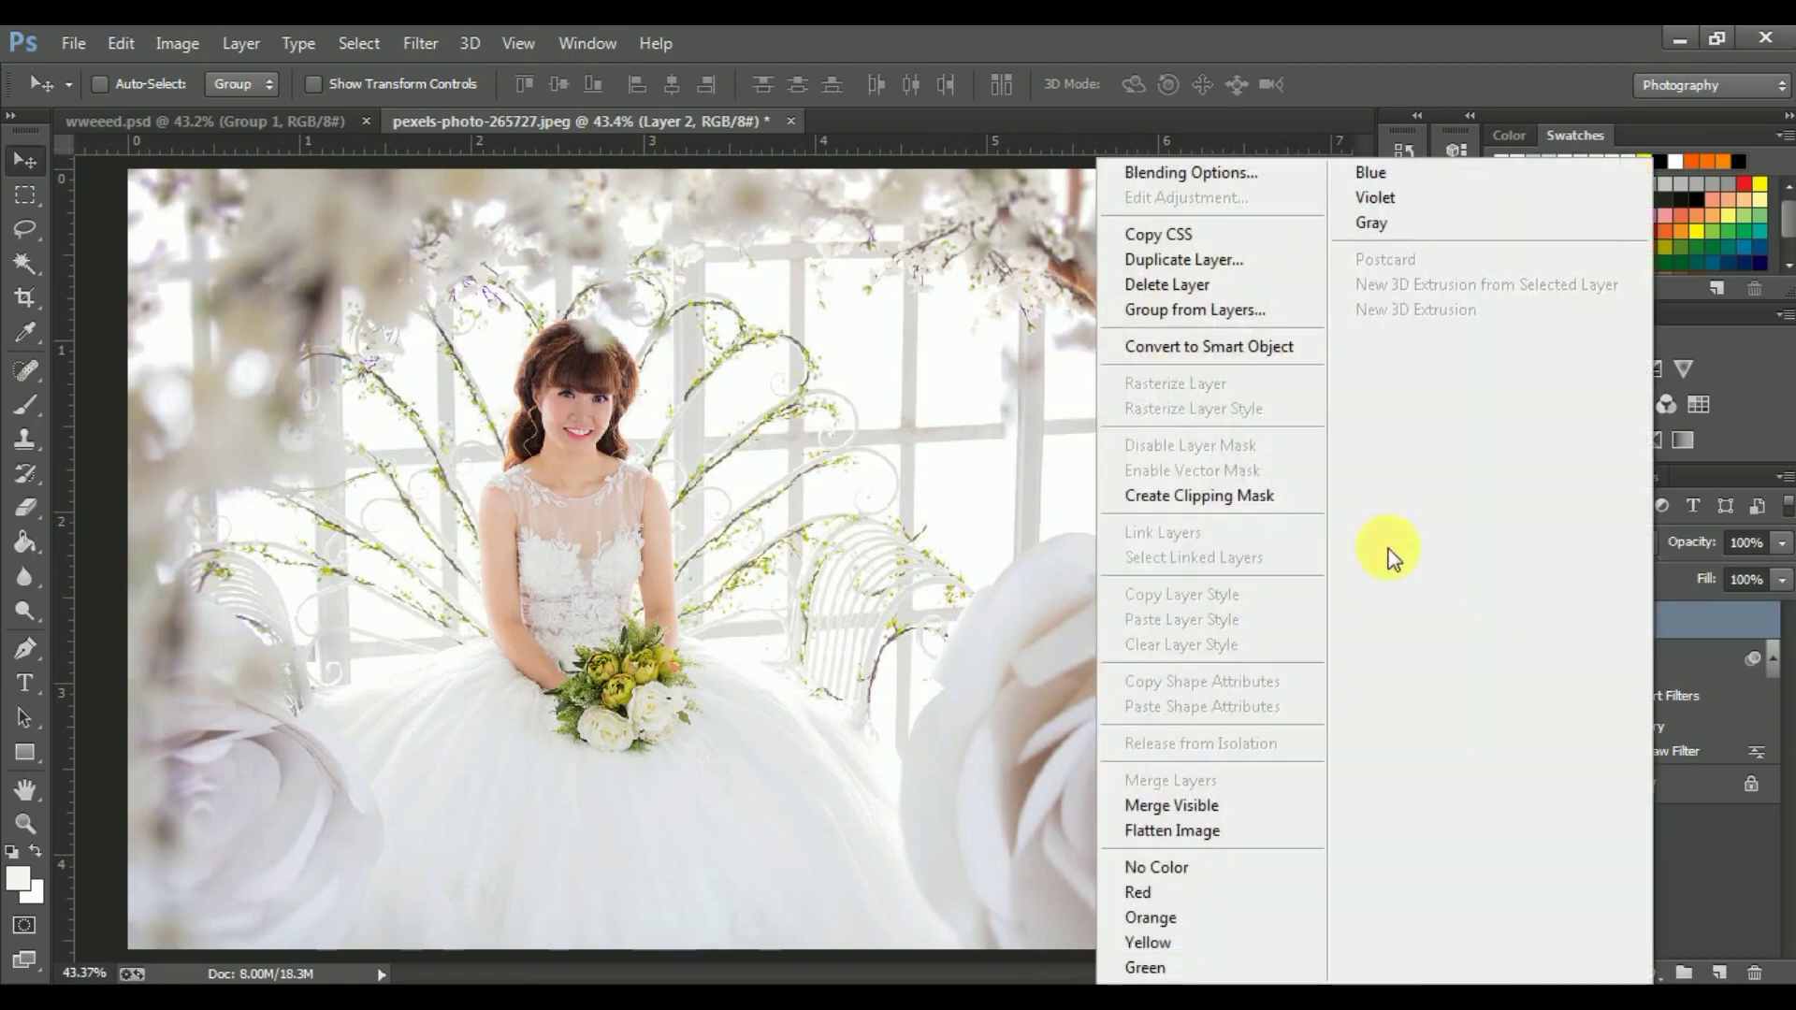
pyautogui.click(1287, 358)
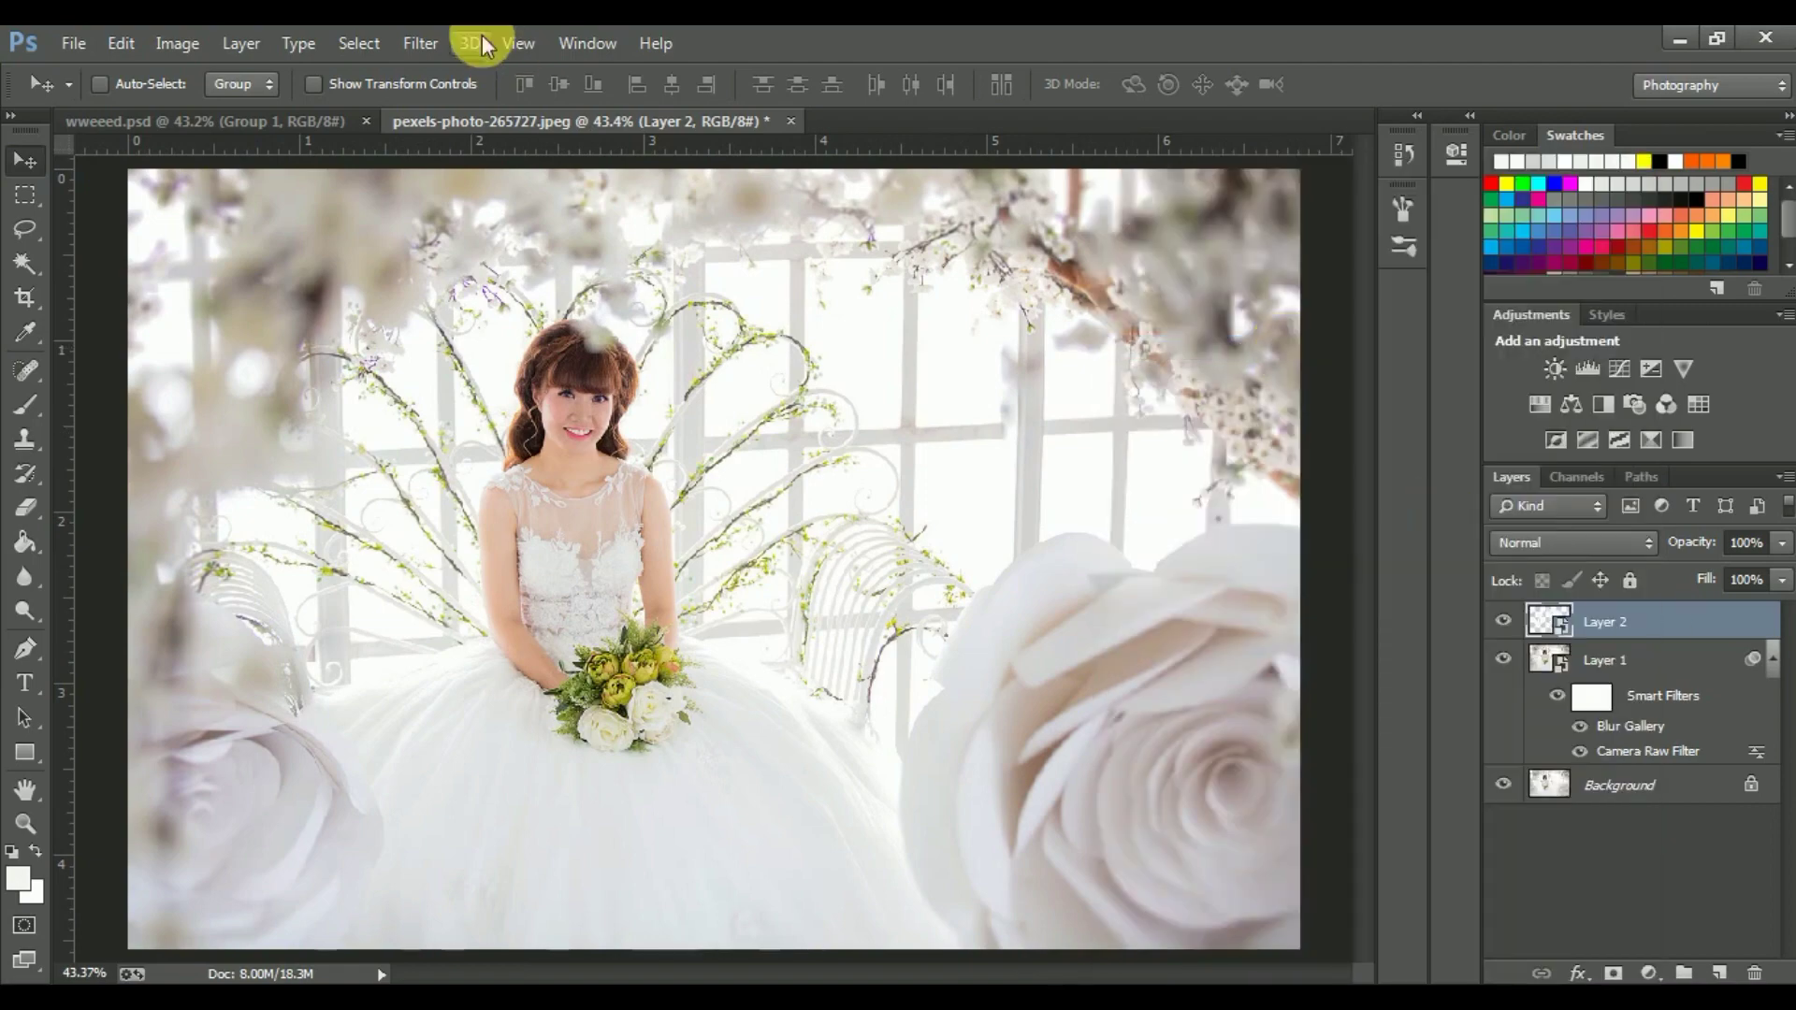
pyautogui.click(426, 42)
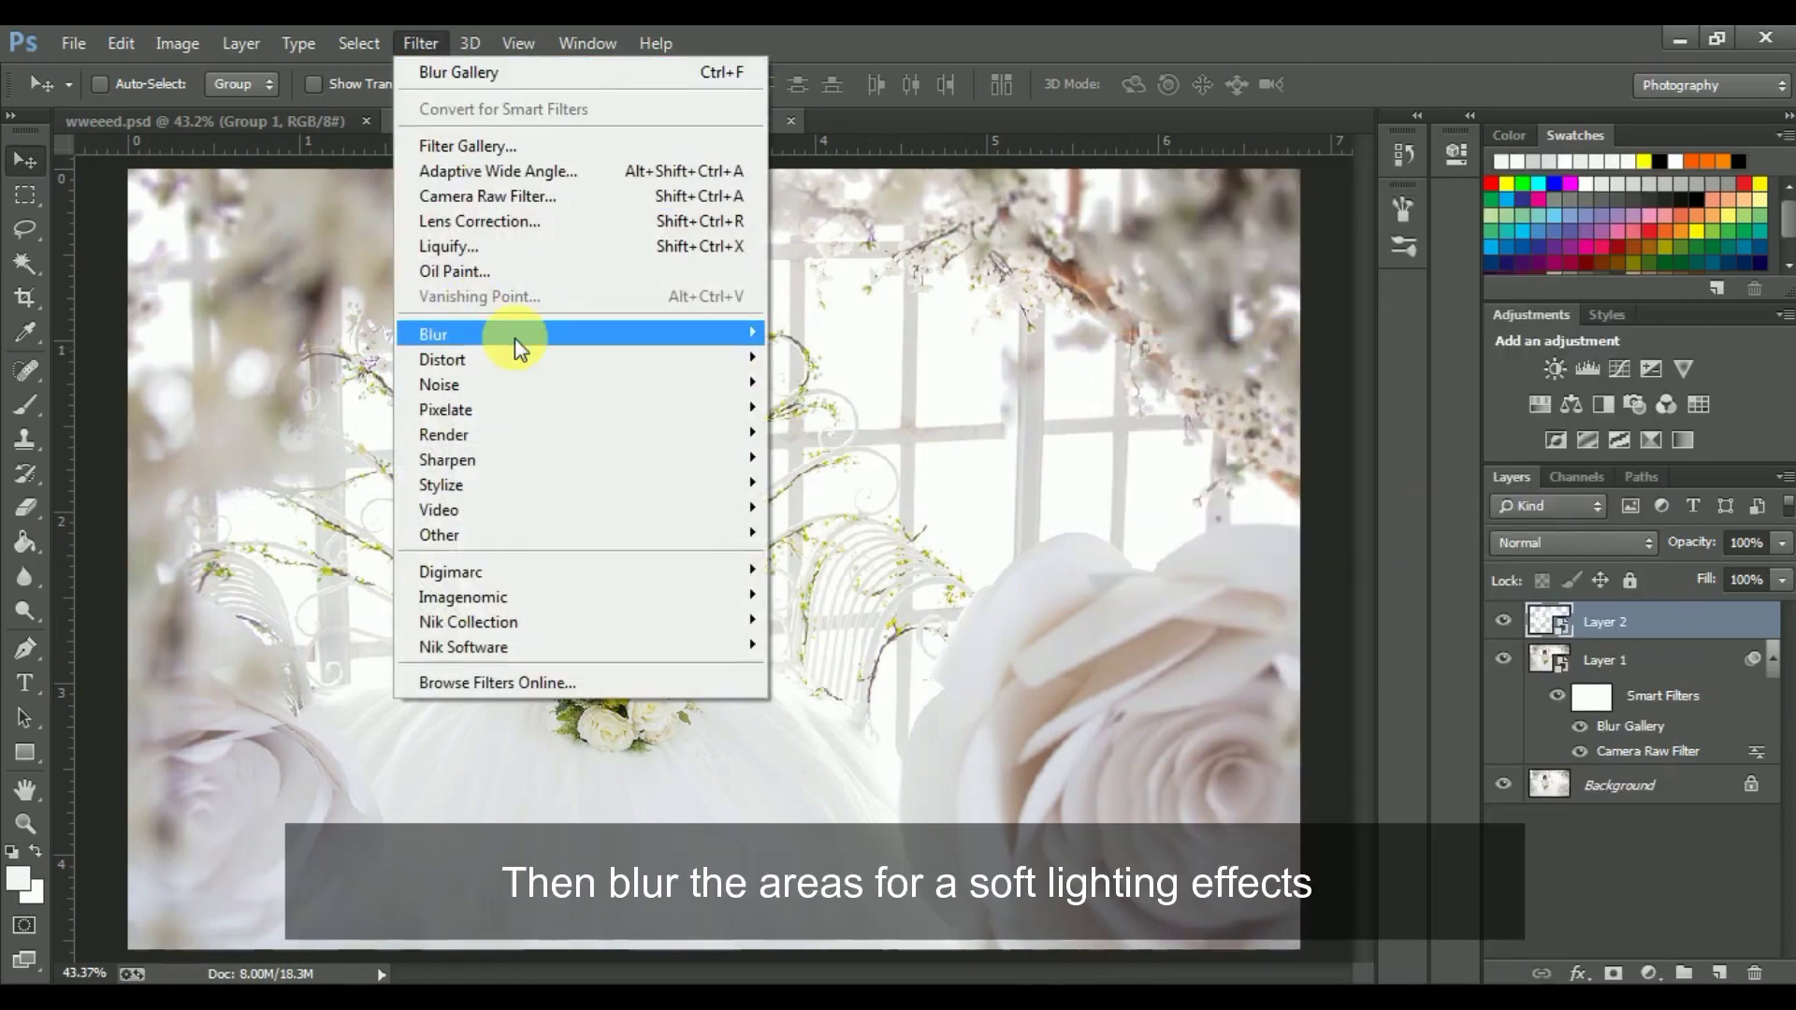
pyautogui.moveTo(575, 334)
pyautogui.click(879, 520)
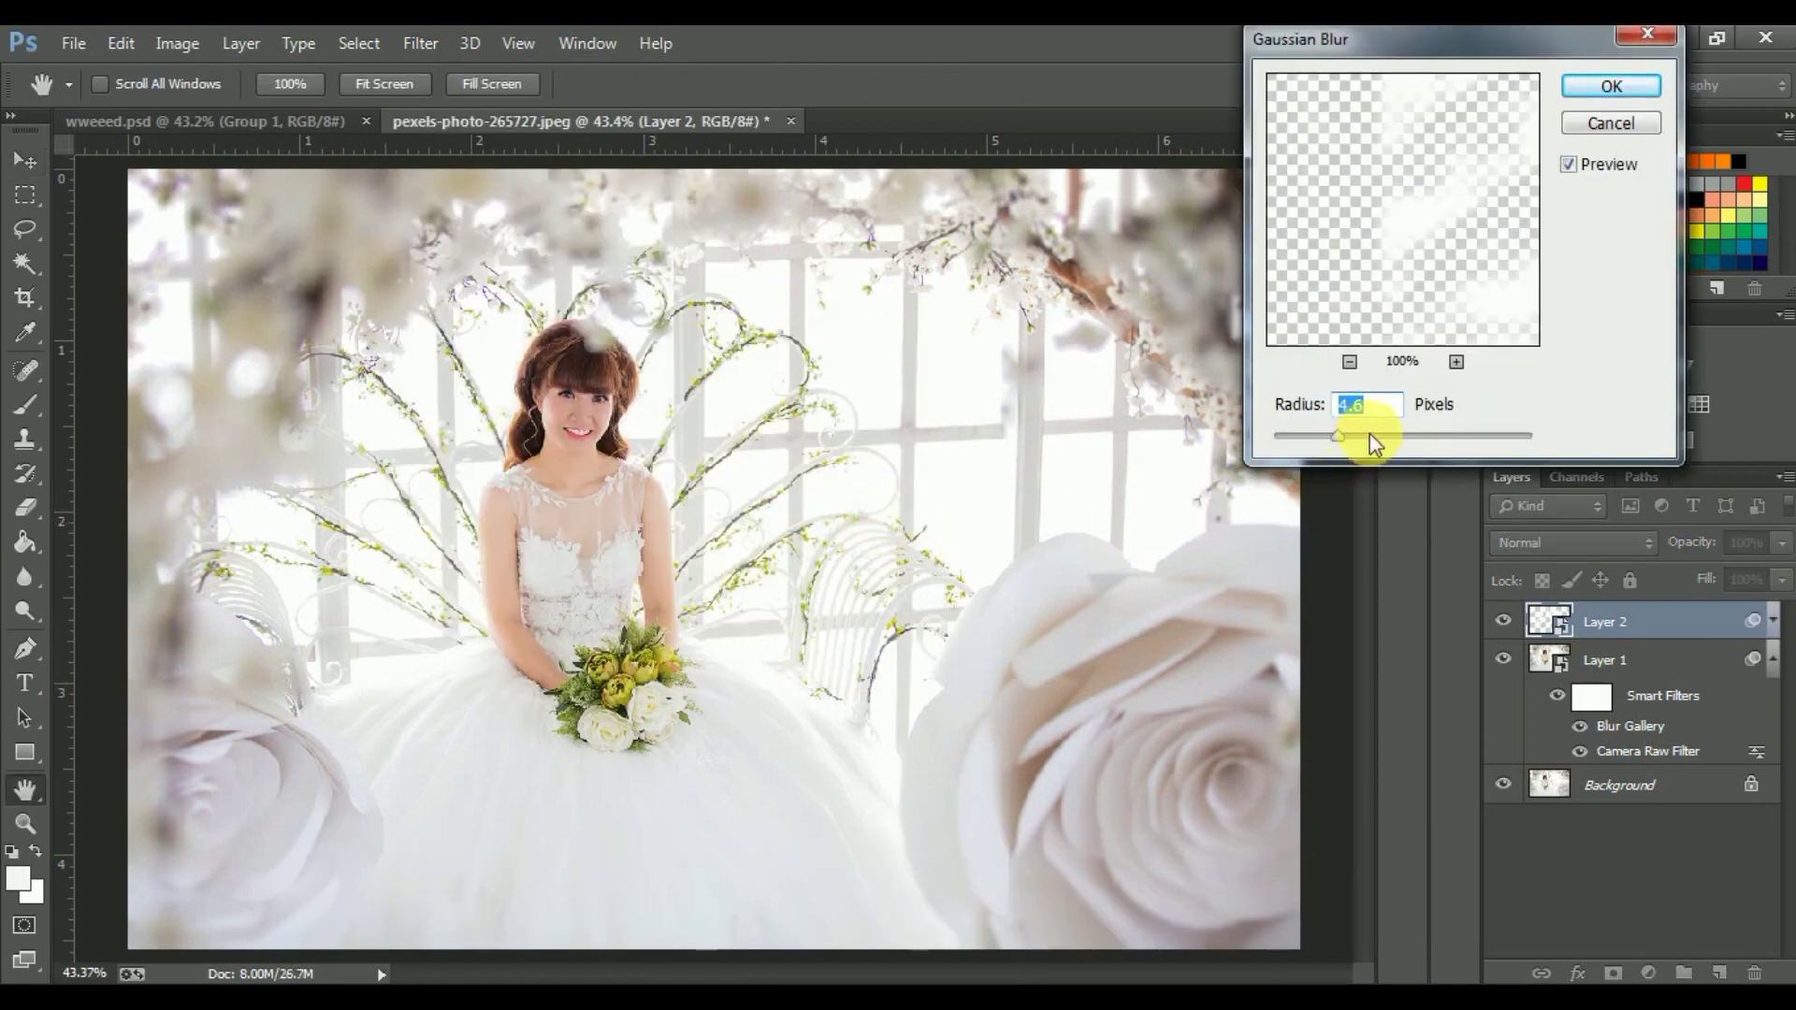
pyautogui.moveTo(1366, 436); pyautogui.dragTo(1410, 436)
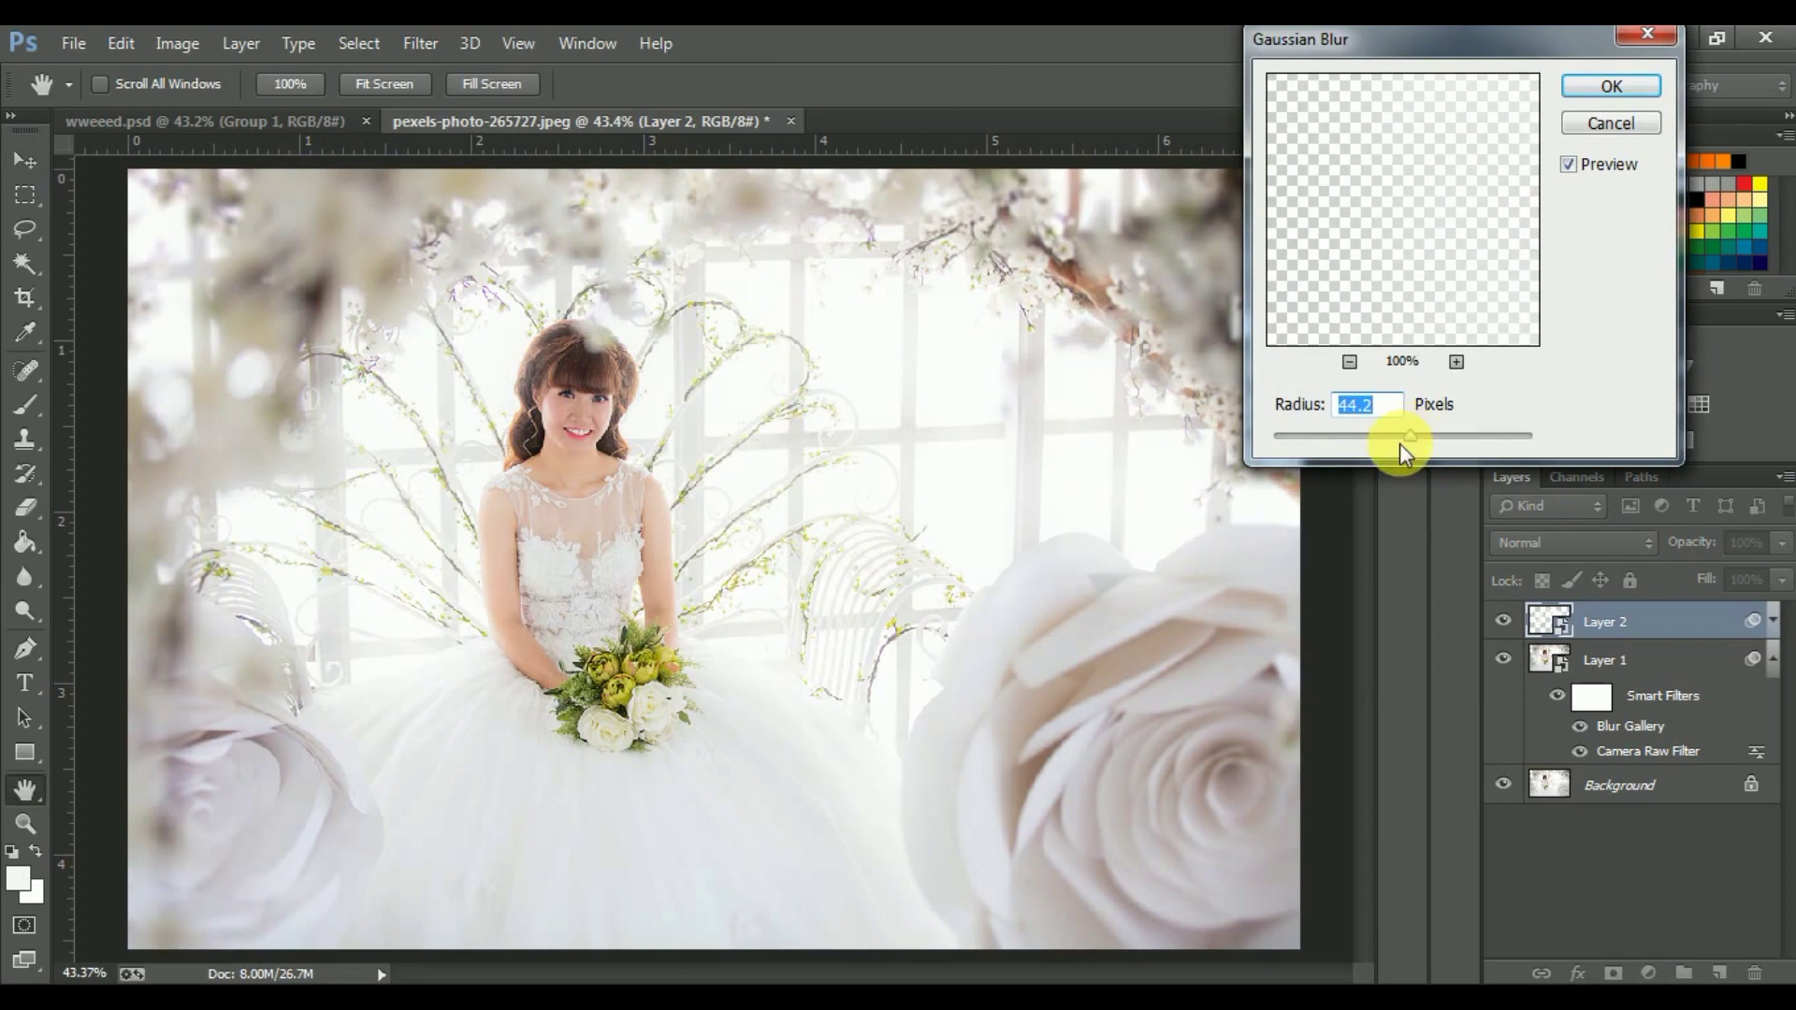
pyautogui.click(1459, 435)
pyautogui.moveTo(1382, 433); pyautogui.dragTo(1264, 442)
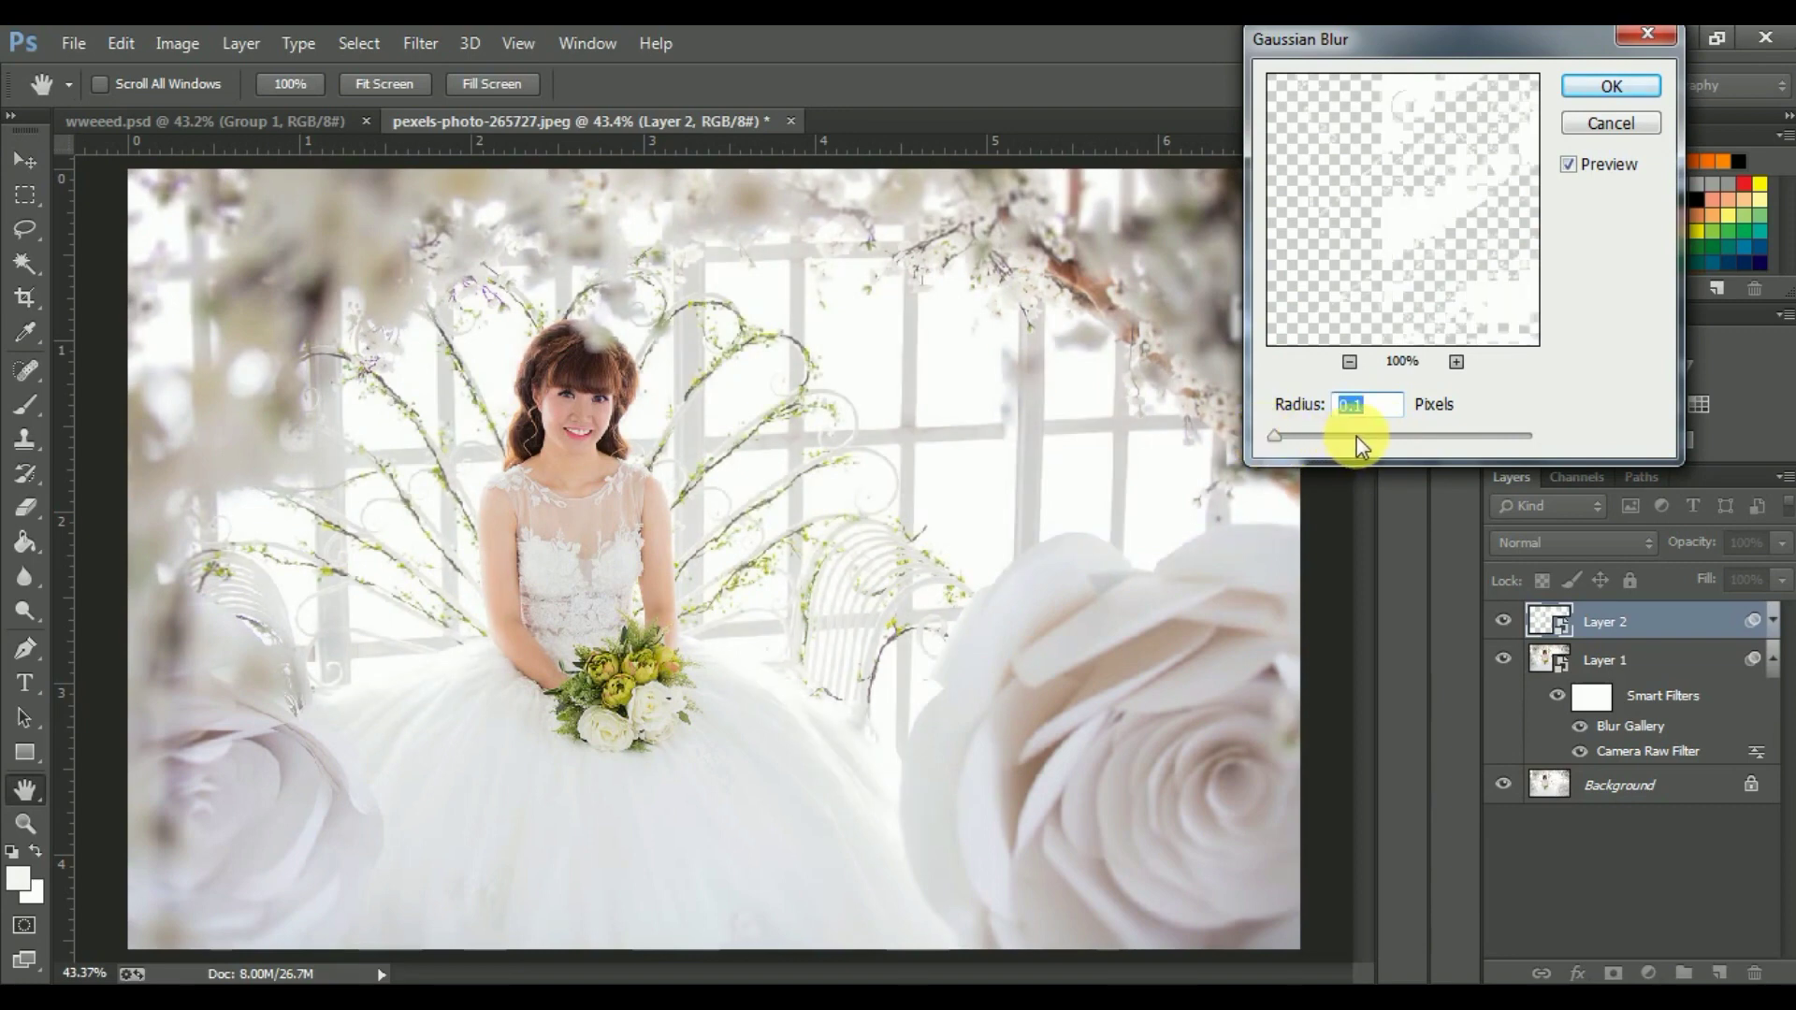
pyautogui.click(1356, 436)
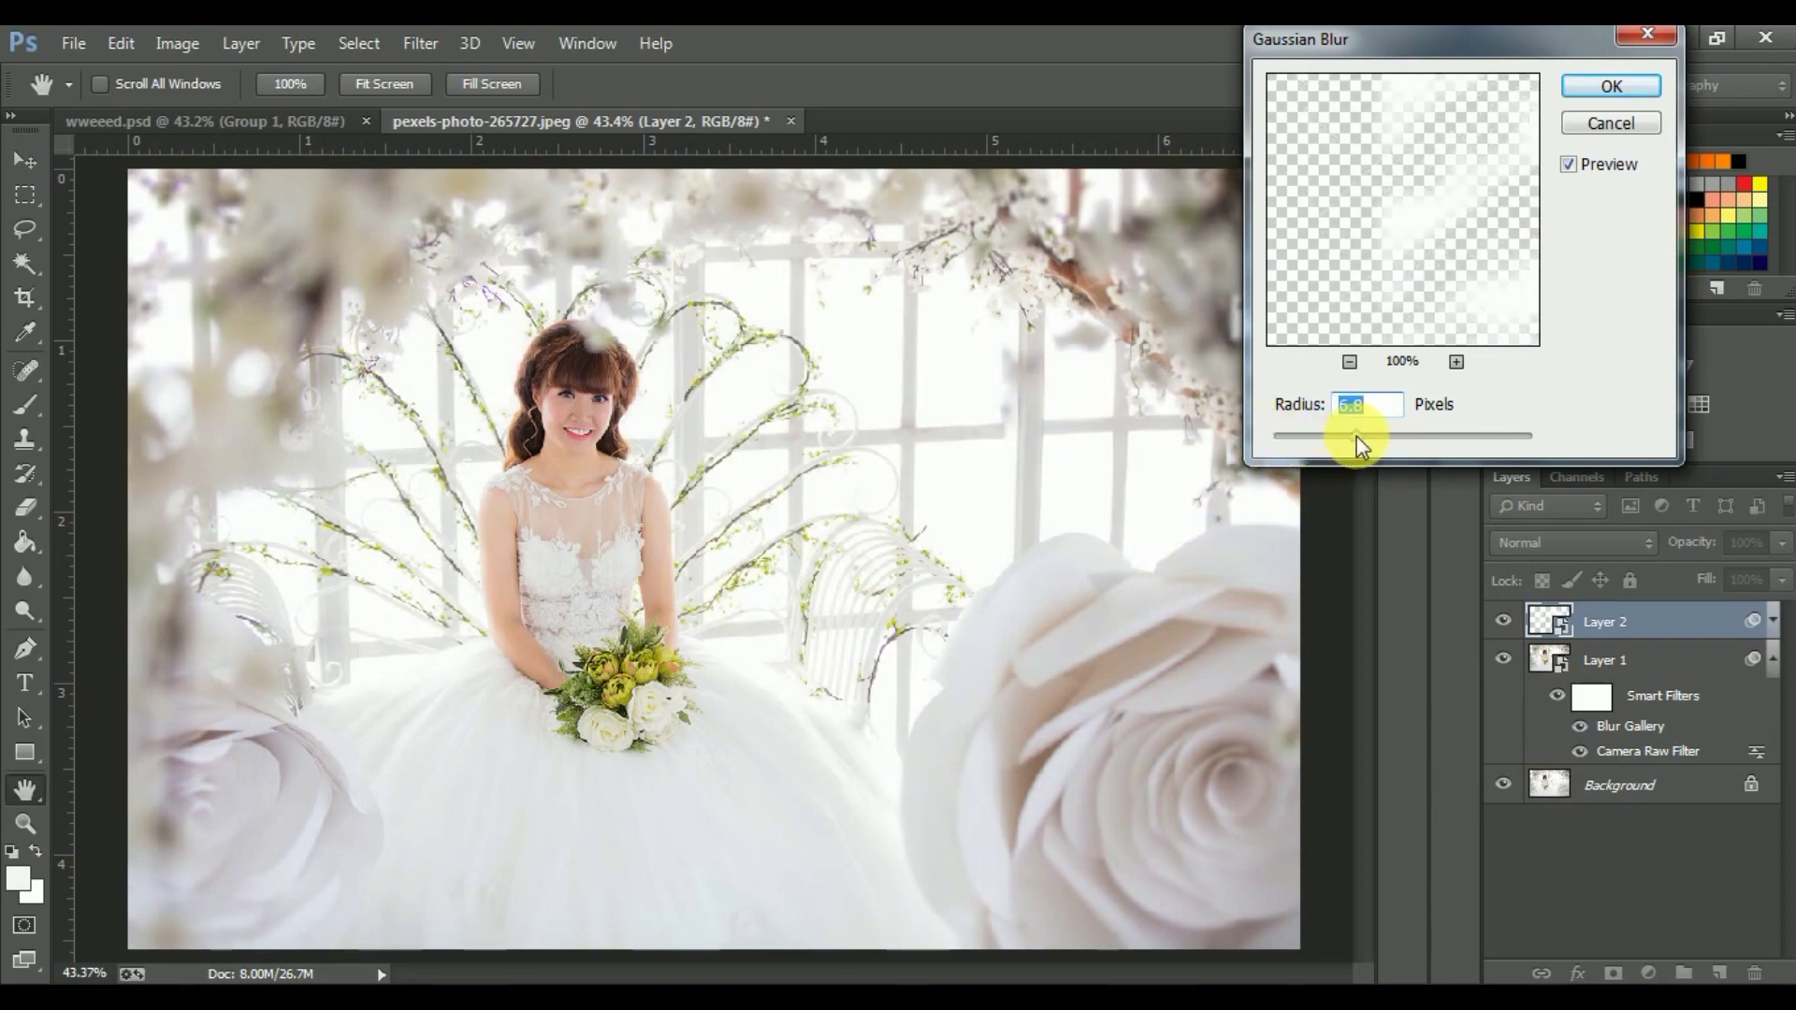
pyautogui.click(1404, 434)
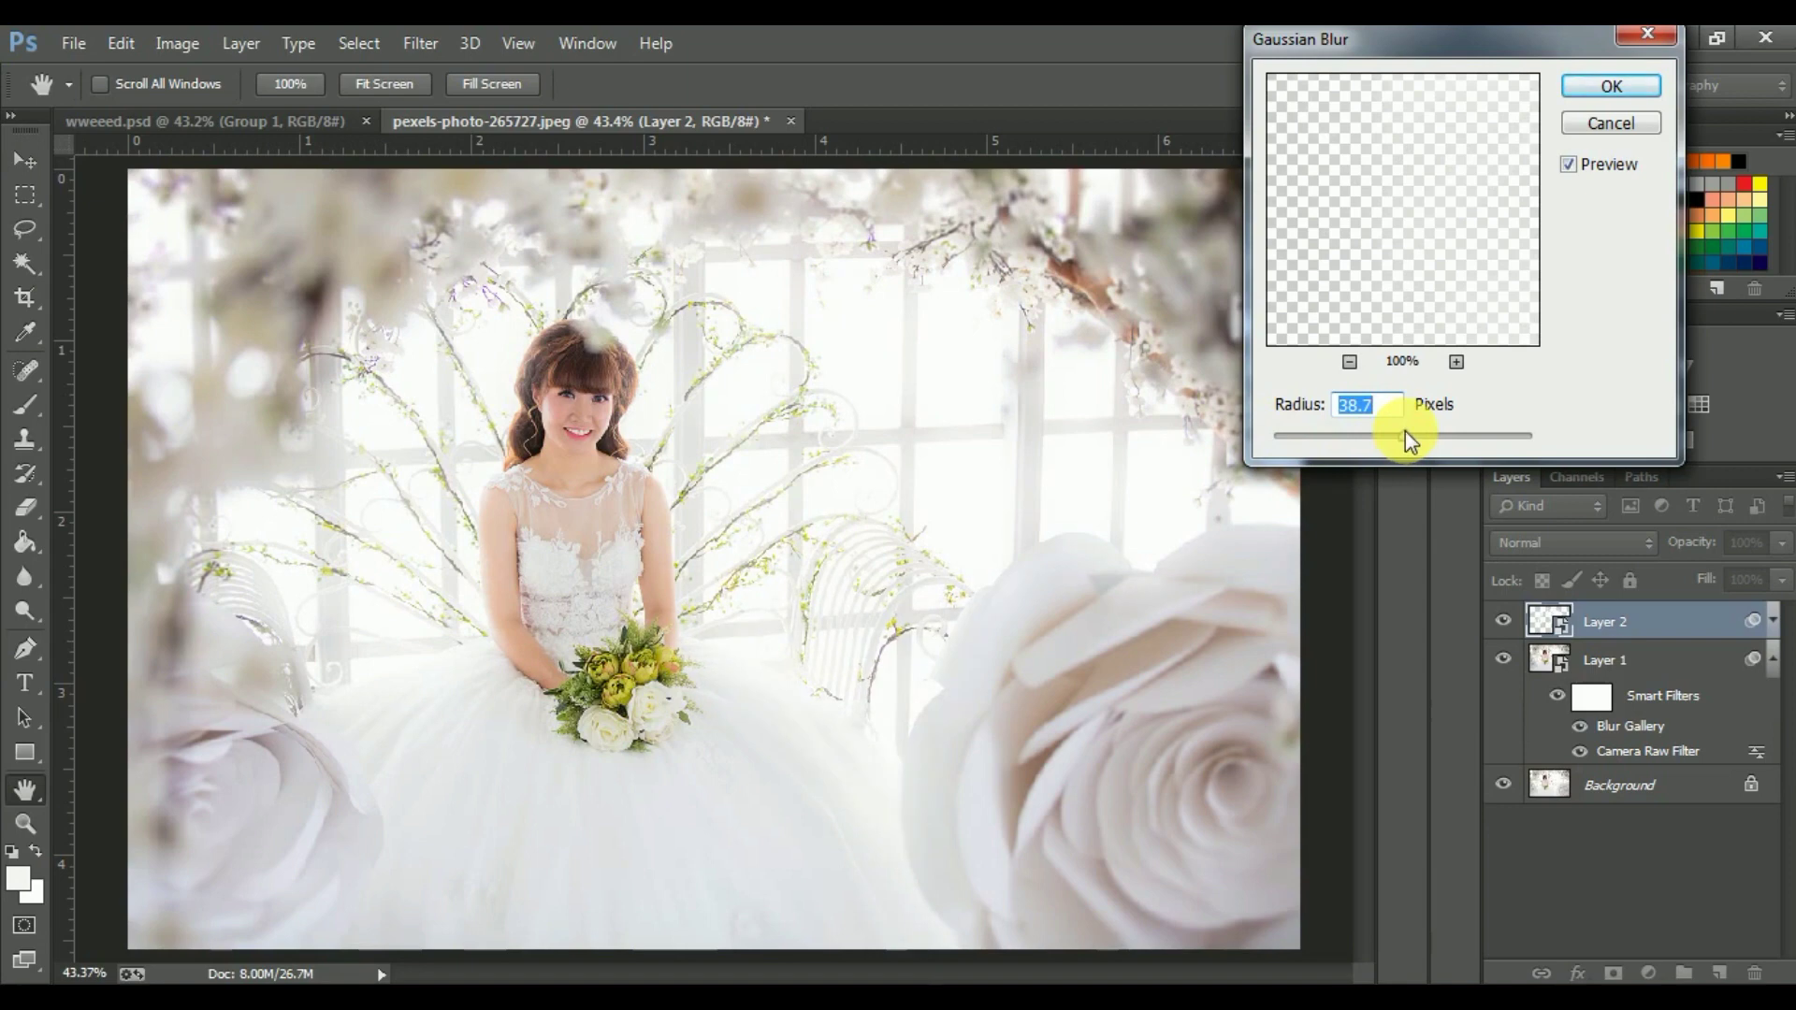
pyautogui.moveTo(1406, 436); pyautogui.dragTo(1411, 437)
pyautogui.click(1405, 433)
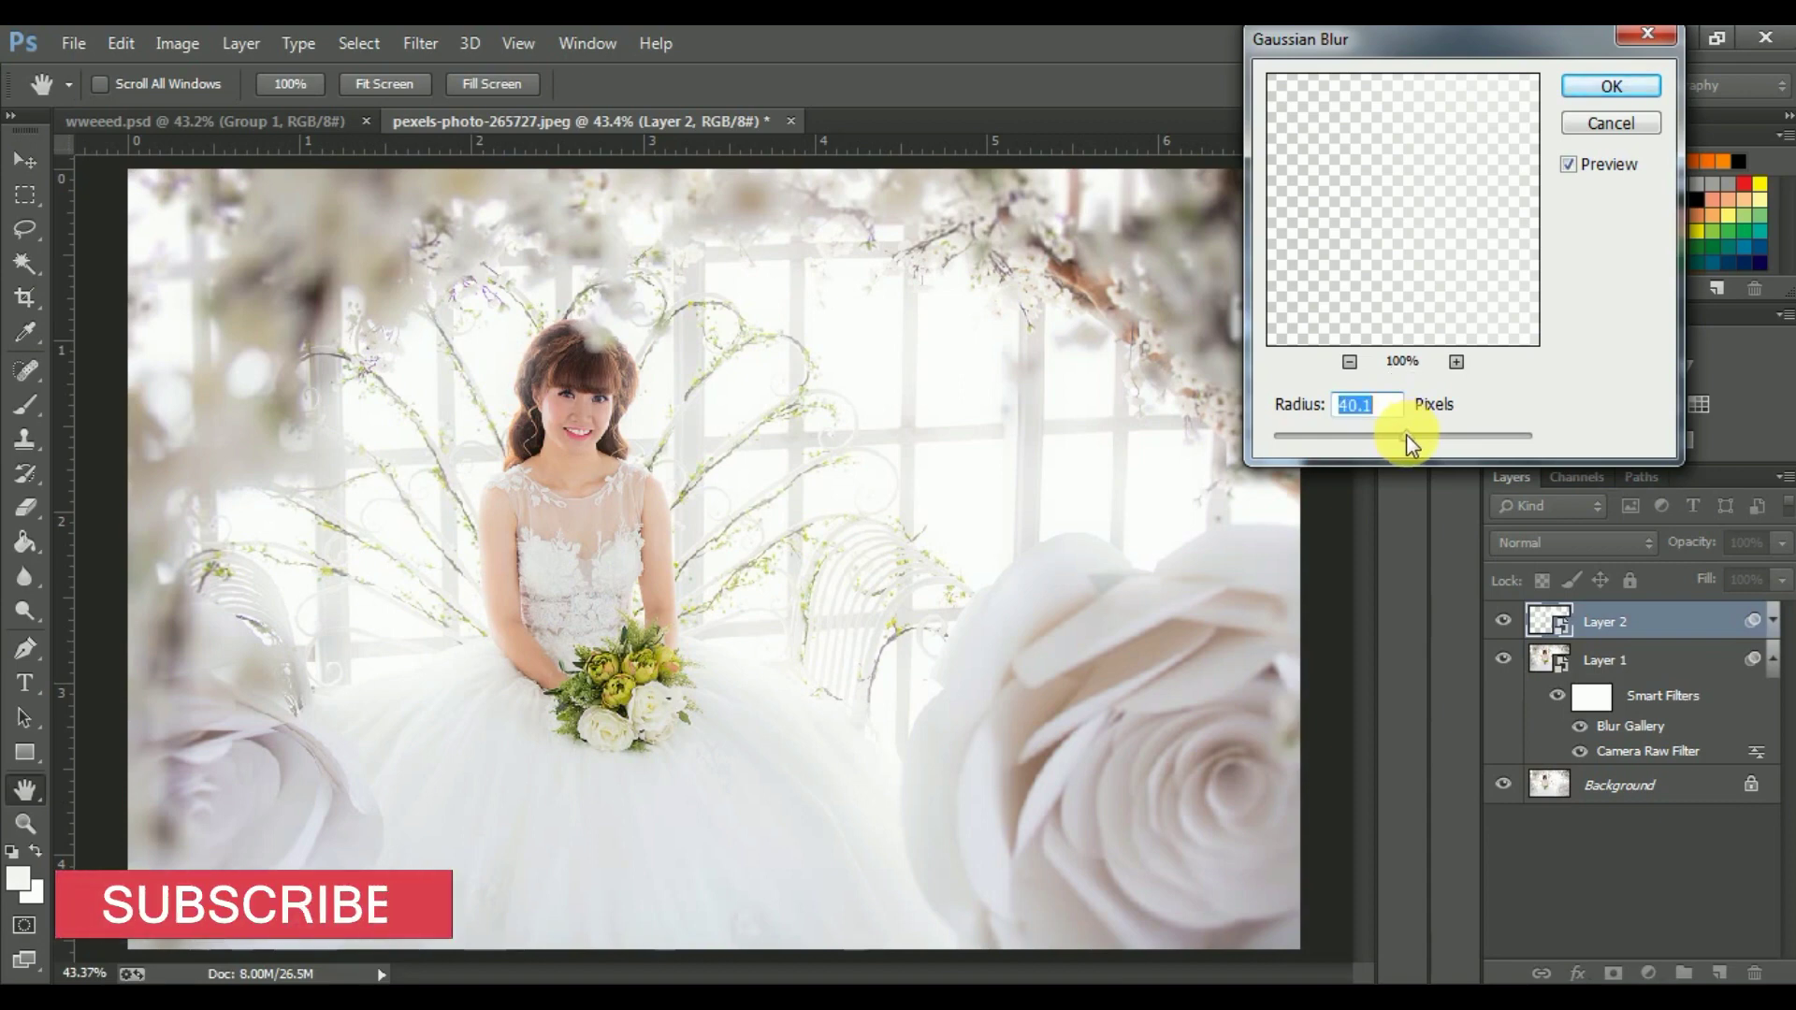
pyautogui.click(1602, 84)
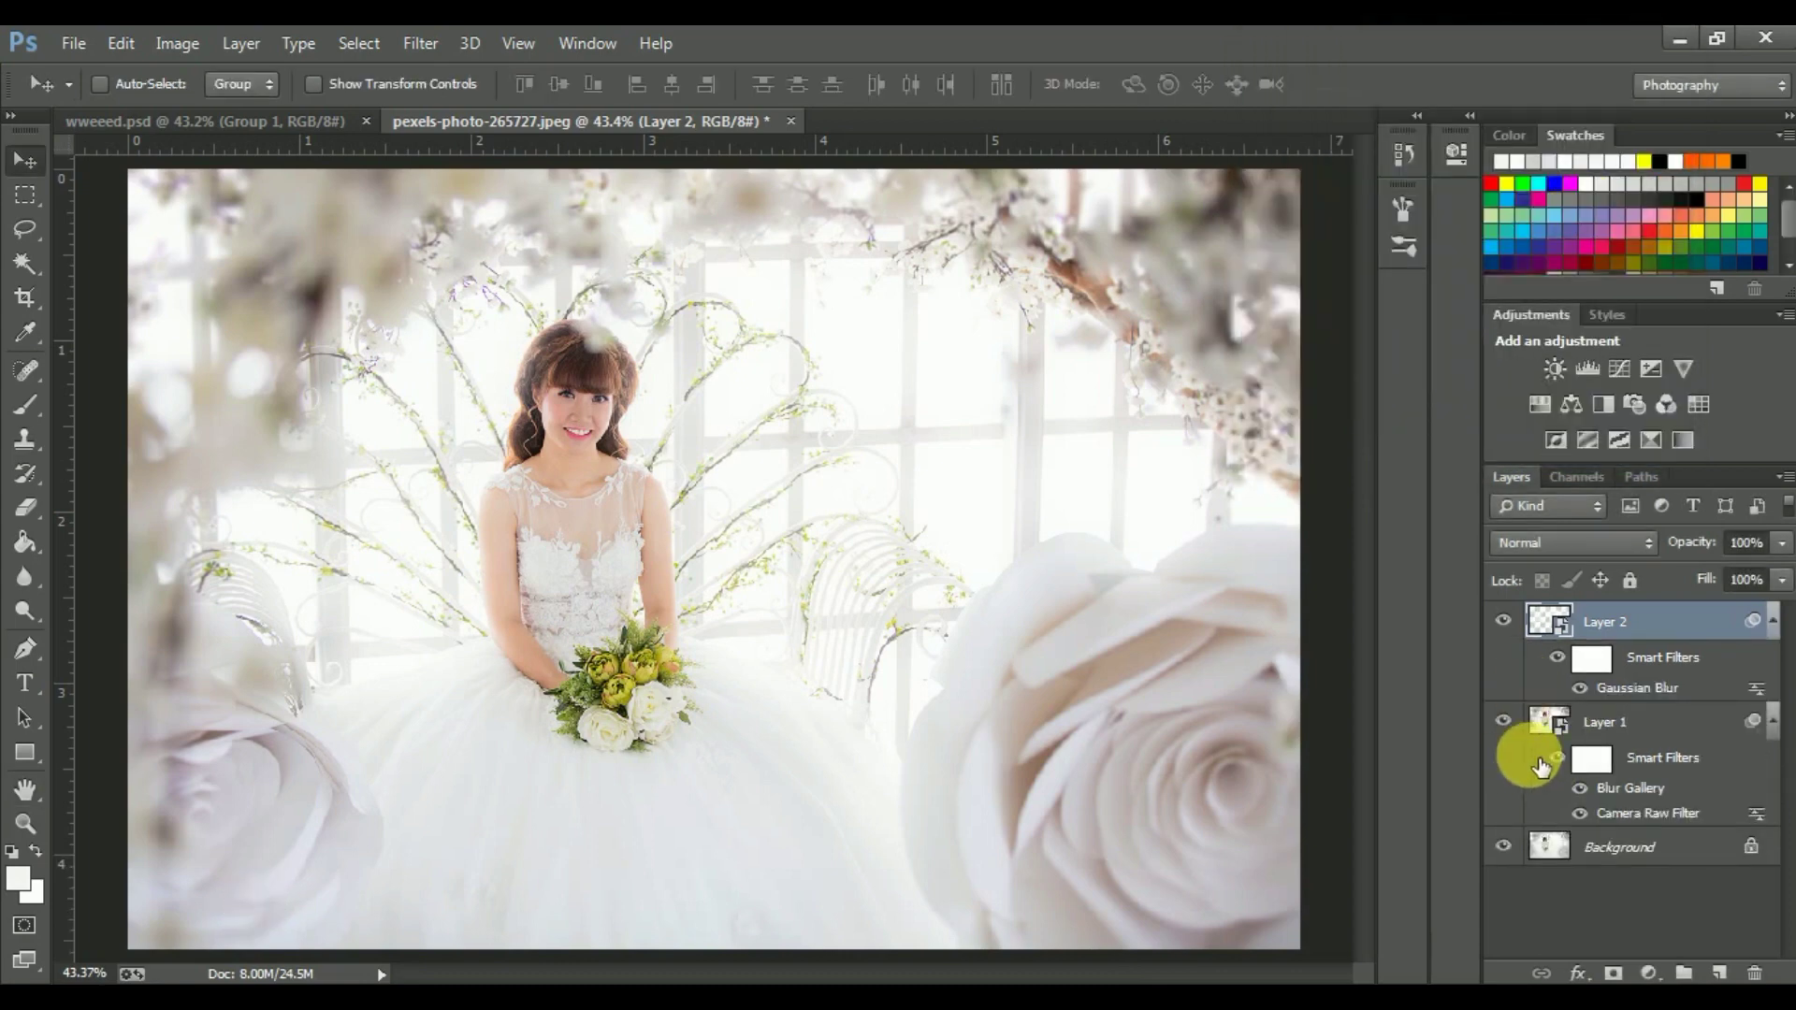
# Step: Hide and show Layer 2 twice to compare the white glow
pyautogui.click(1503, 621)
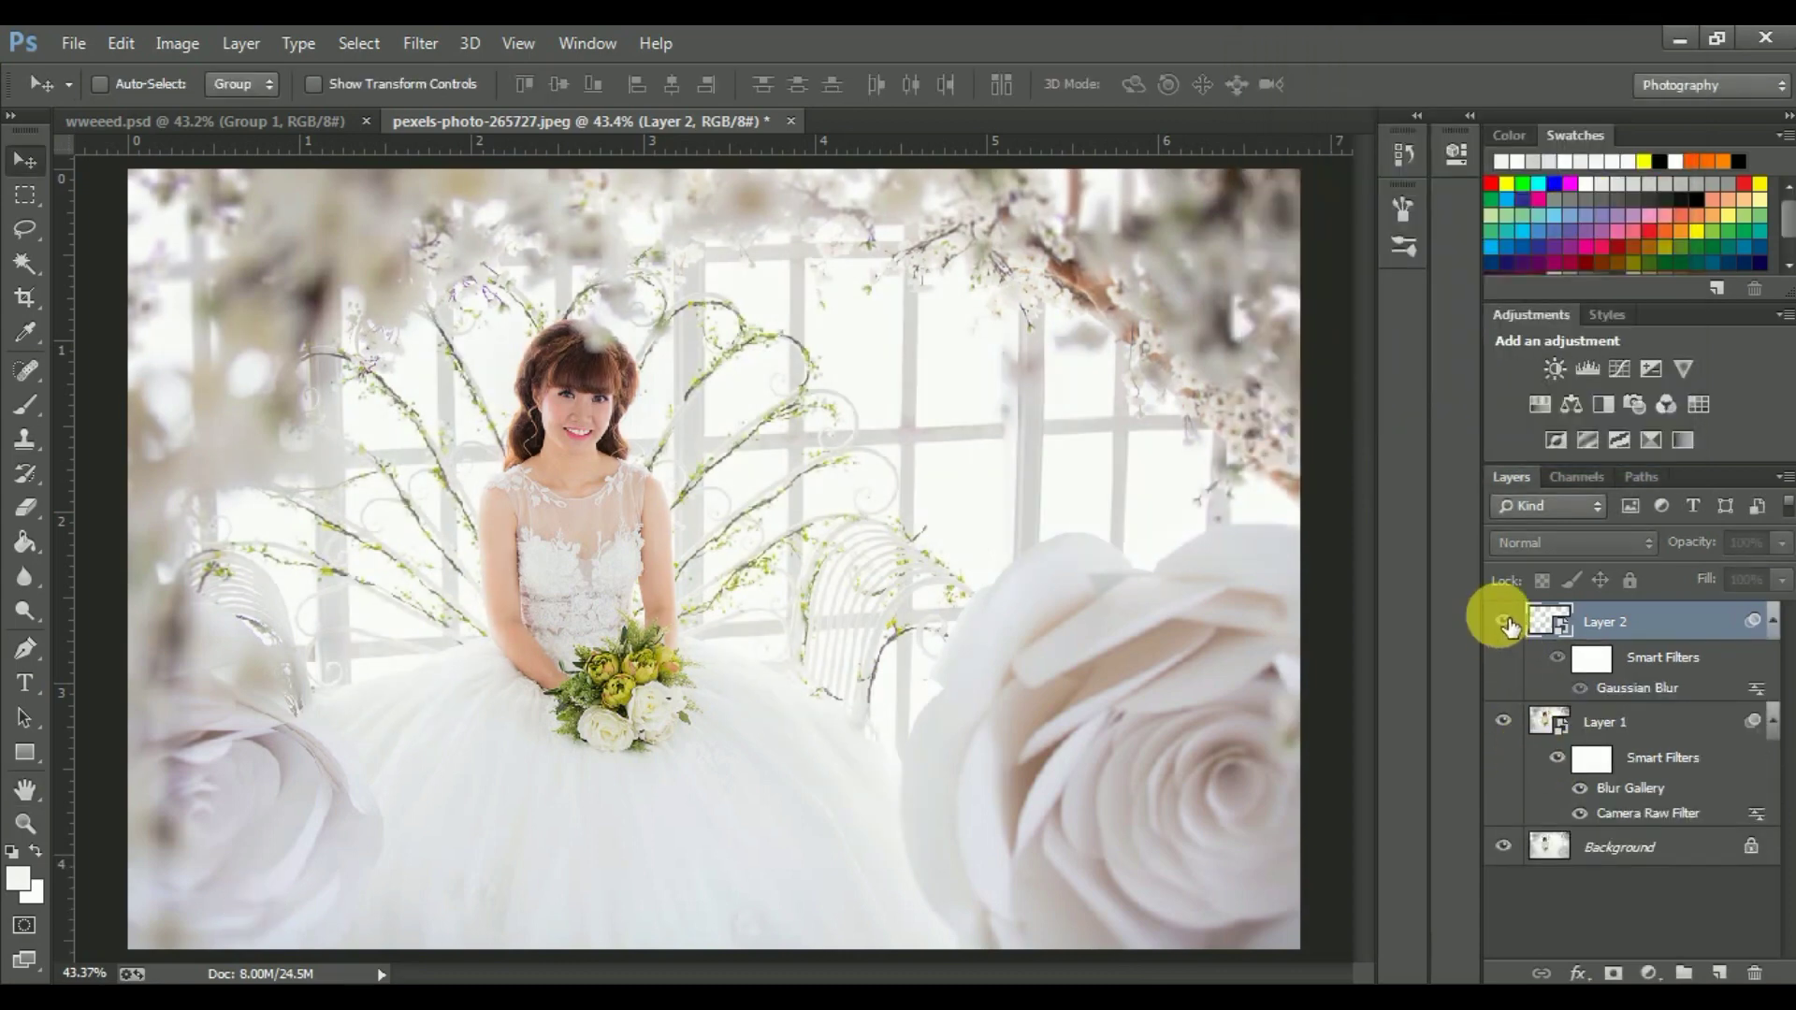
pyautogui.click(1503, 621)
pyautogui.click(1503, 621)
pyautogui.click(1503, 621)
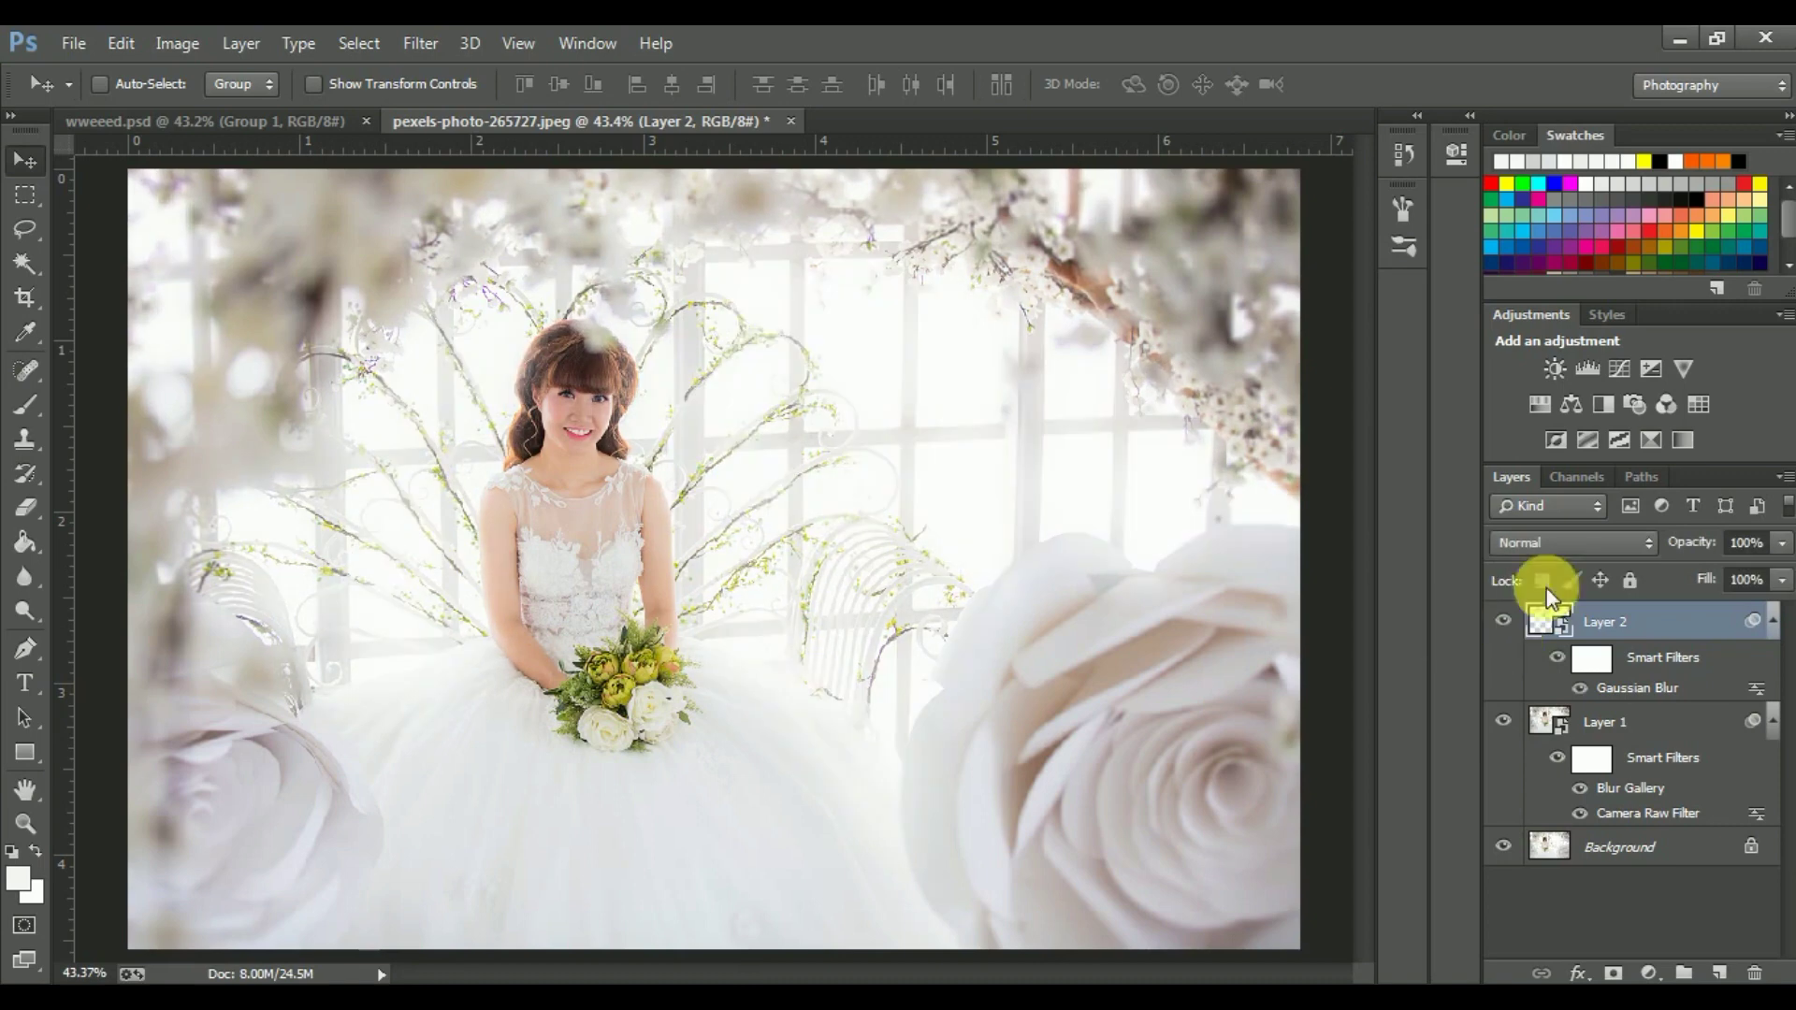
# Step: Reduce Layer 2's Gaussian Blur radius to 34.6 px, then duplicate the layer with Ctrl+J
pyautogui.doubleClick(1618, 692)
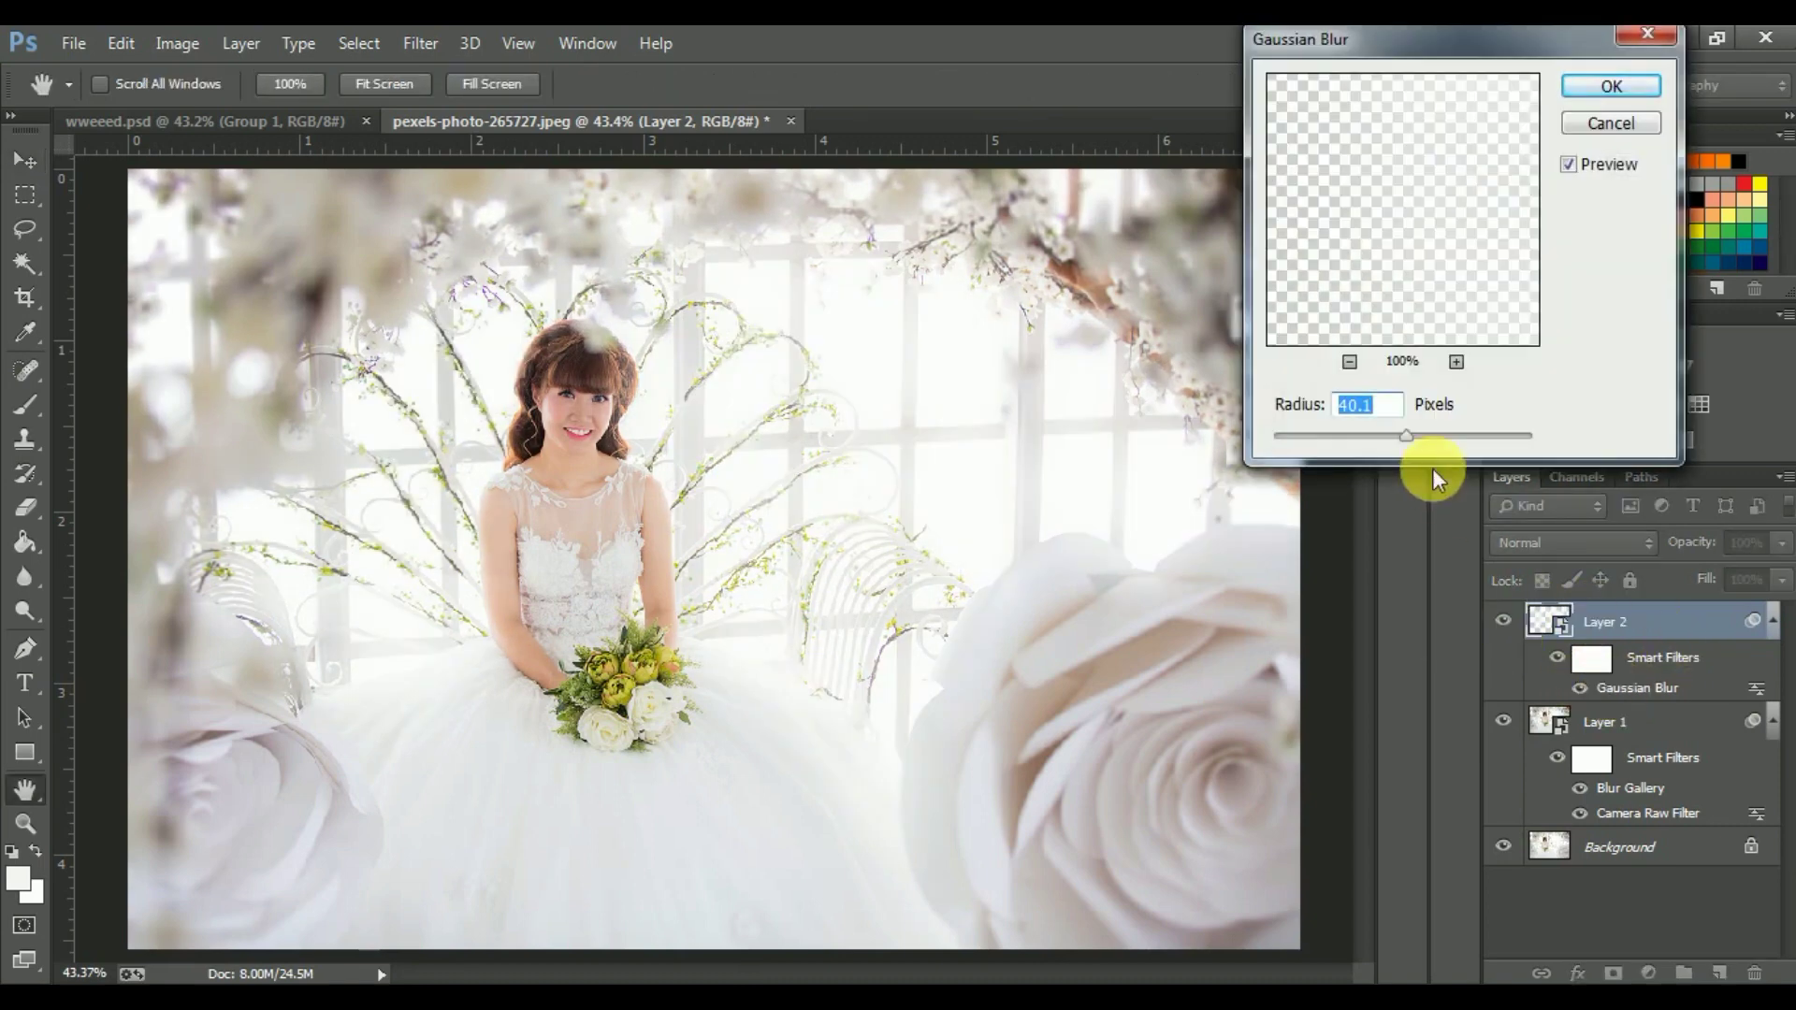
pyautogui.moveTo(1411, 434); pyautogui.dragTo(1405, 434)
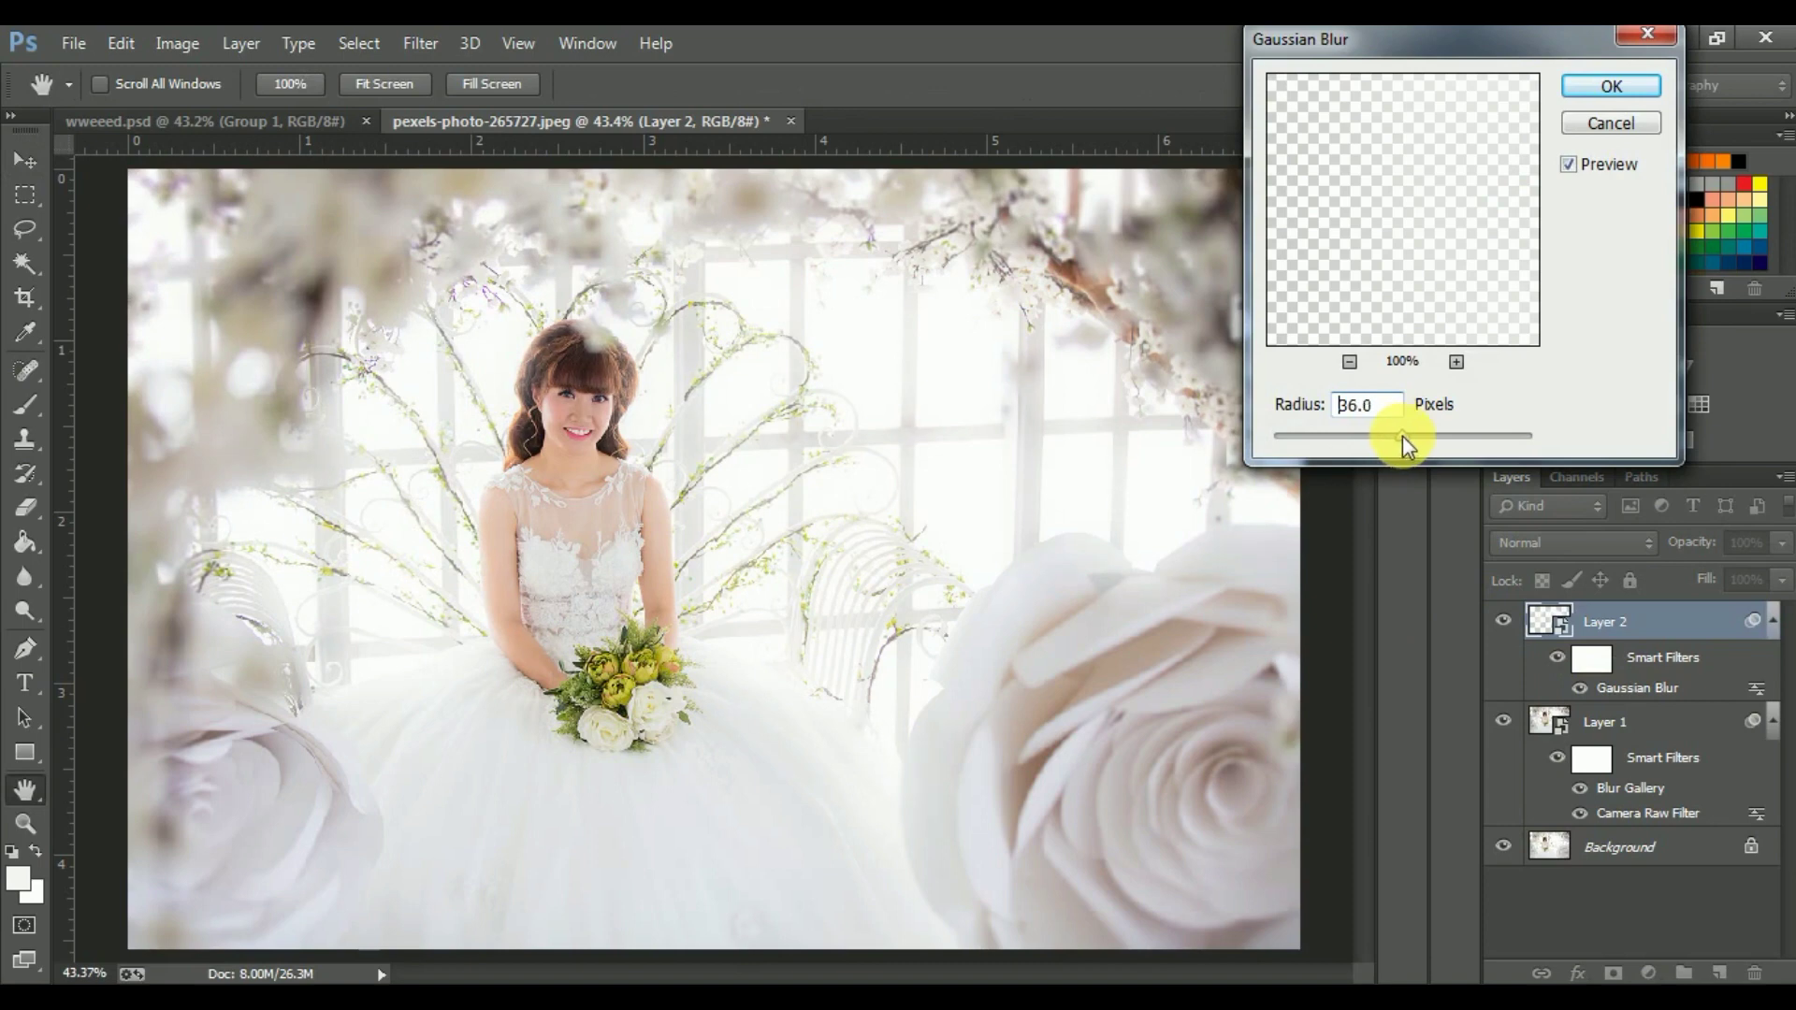
pyautogui.moveTo(1401, 435); pyautogui.dragTo(1399, 435)
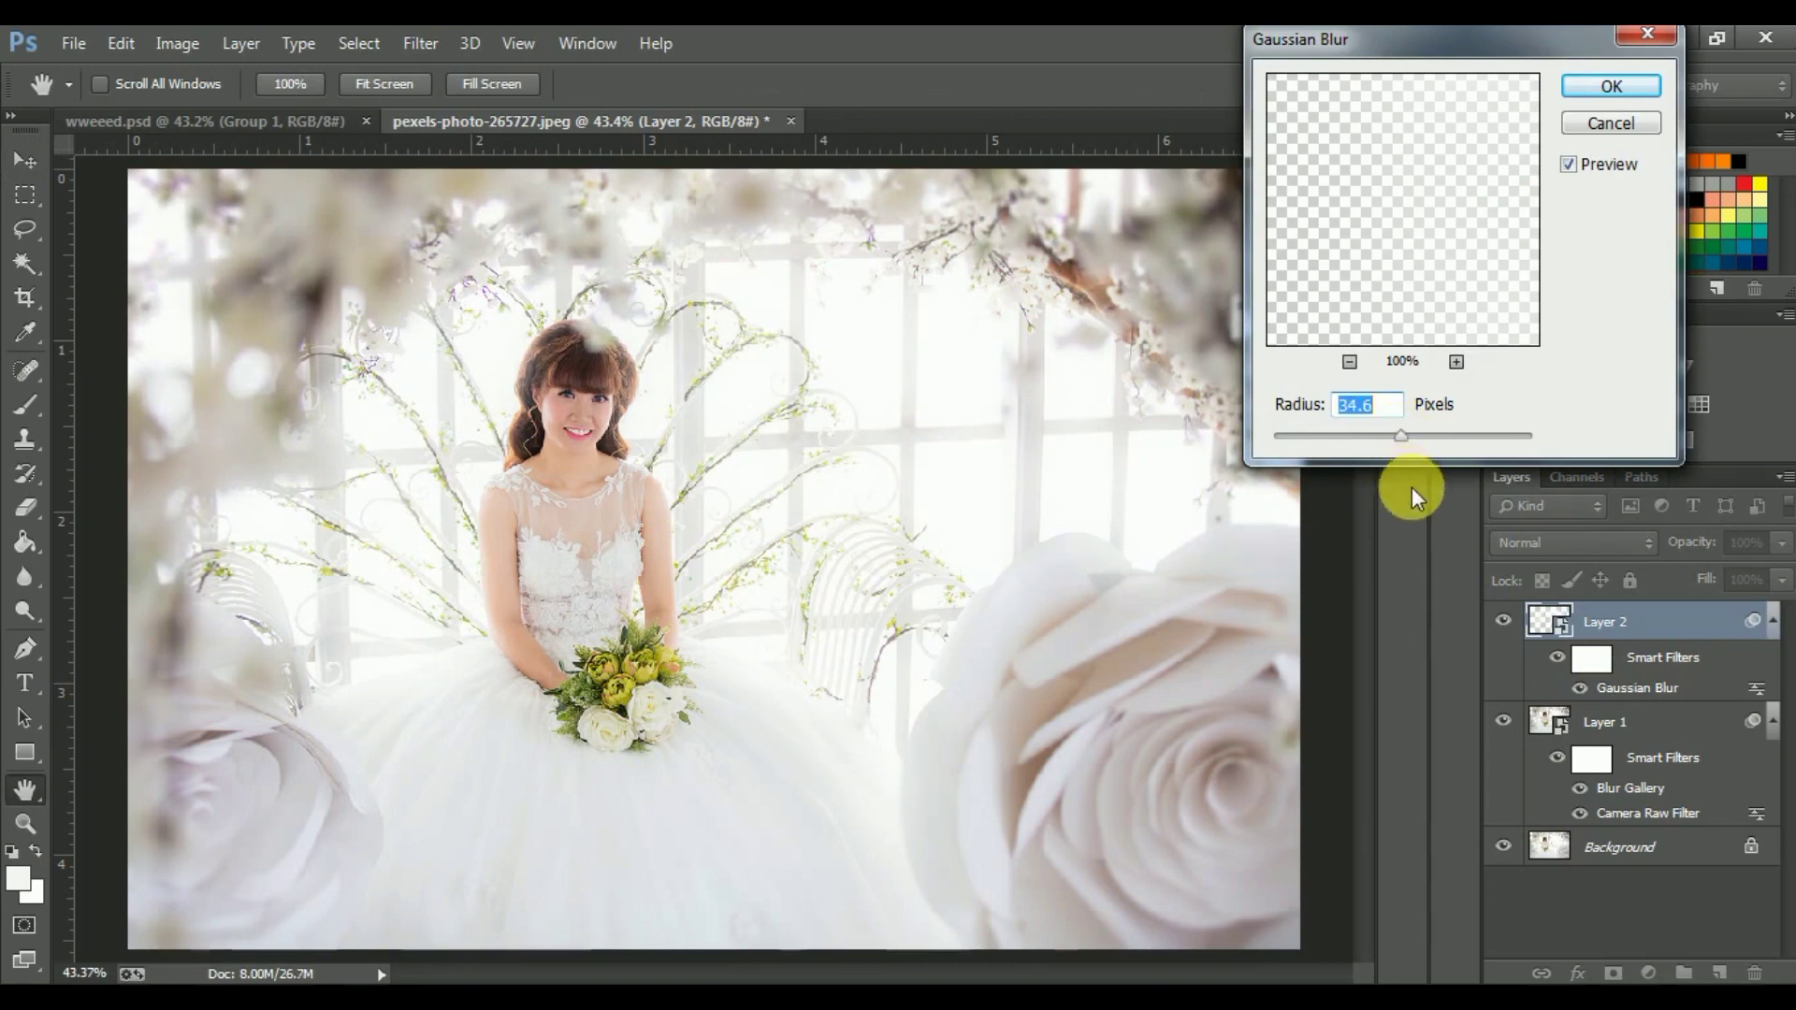
pyautogui.click(1584, 88)
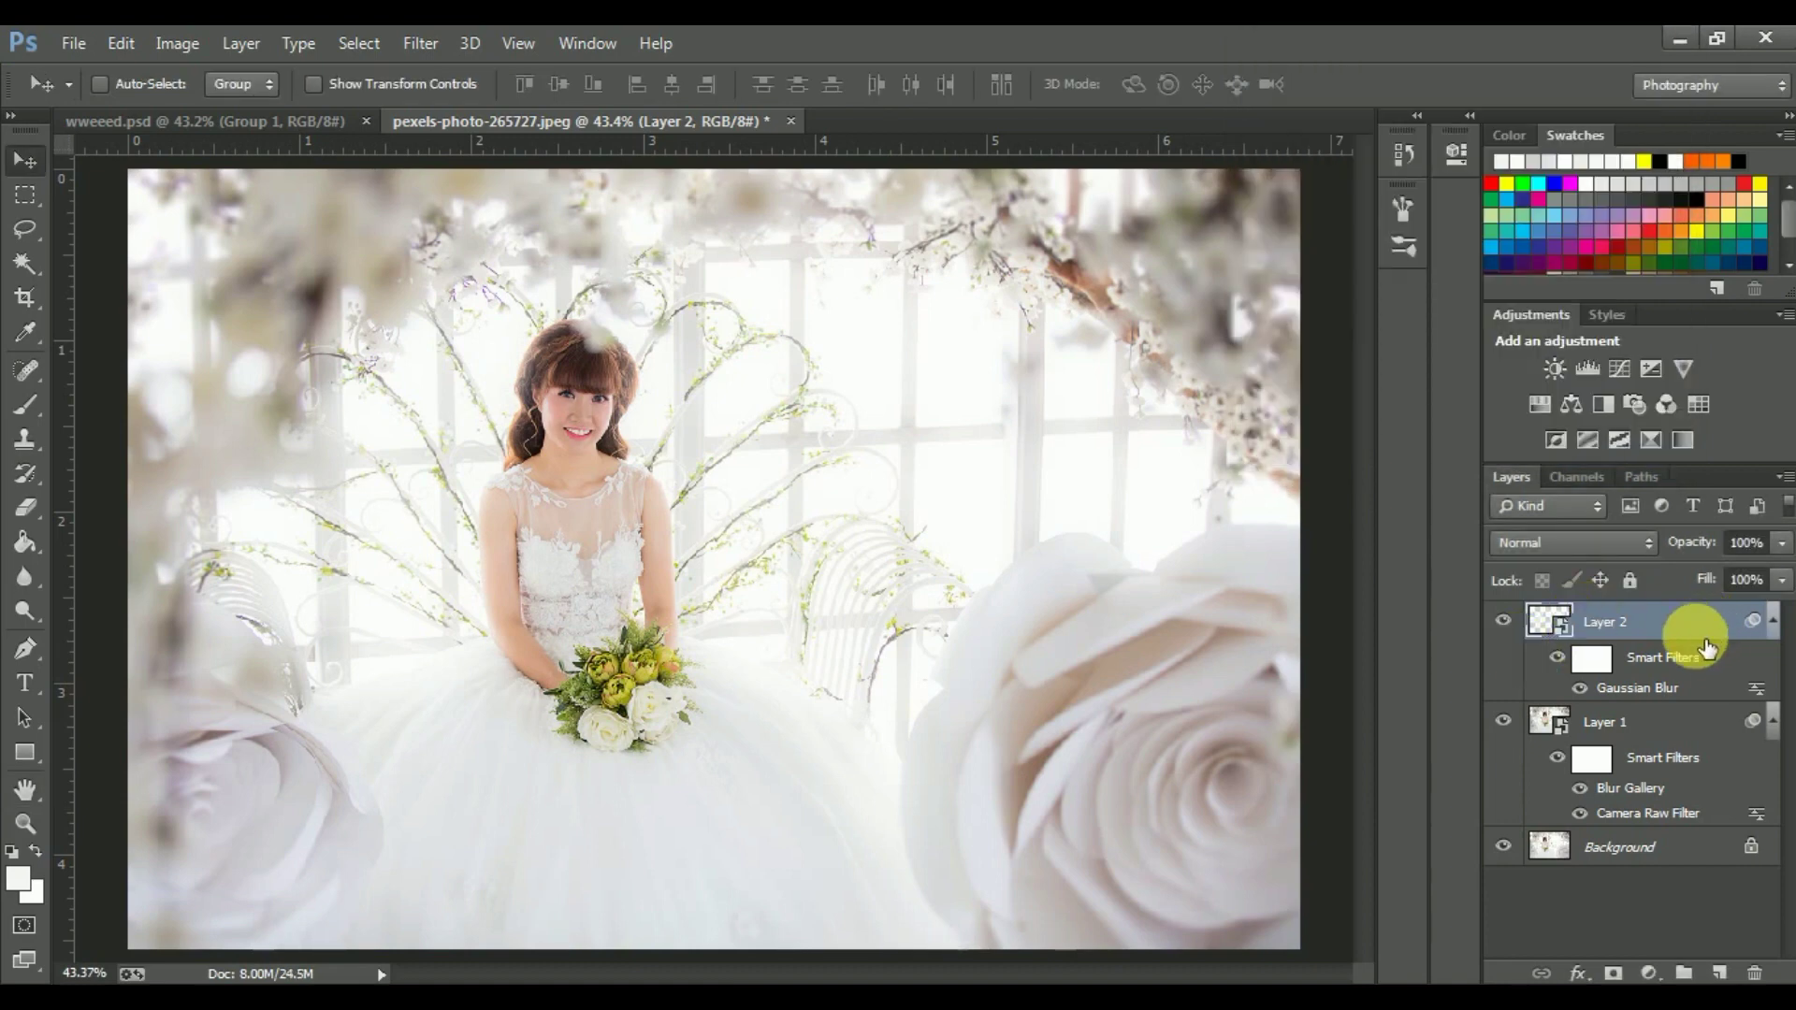
pyautogui.hotkey('ctrl', 'j')
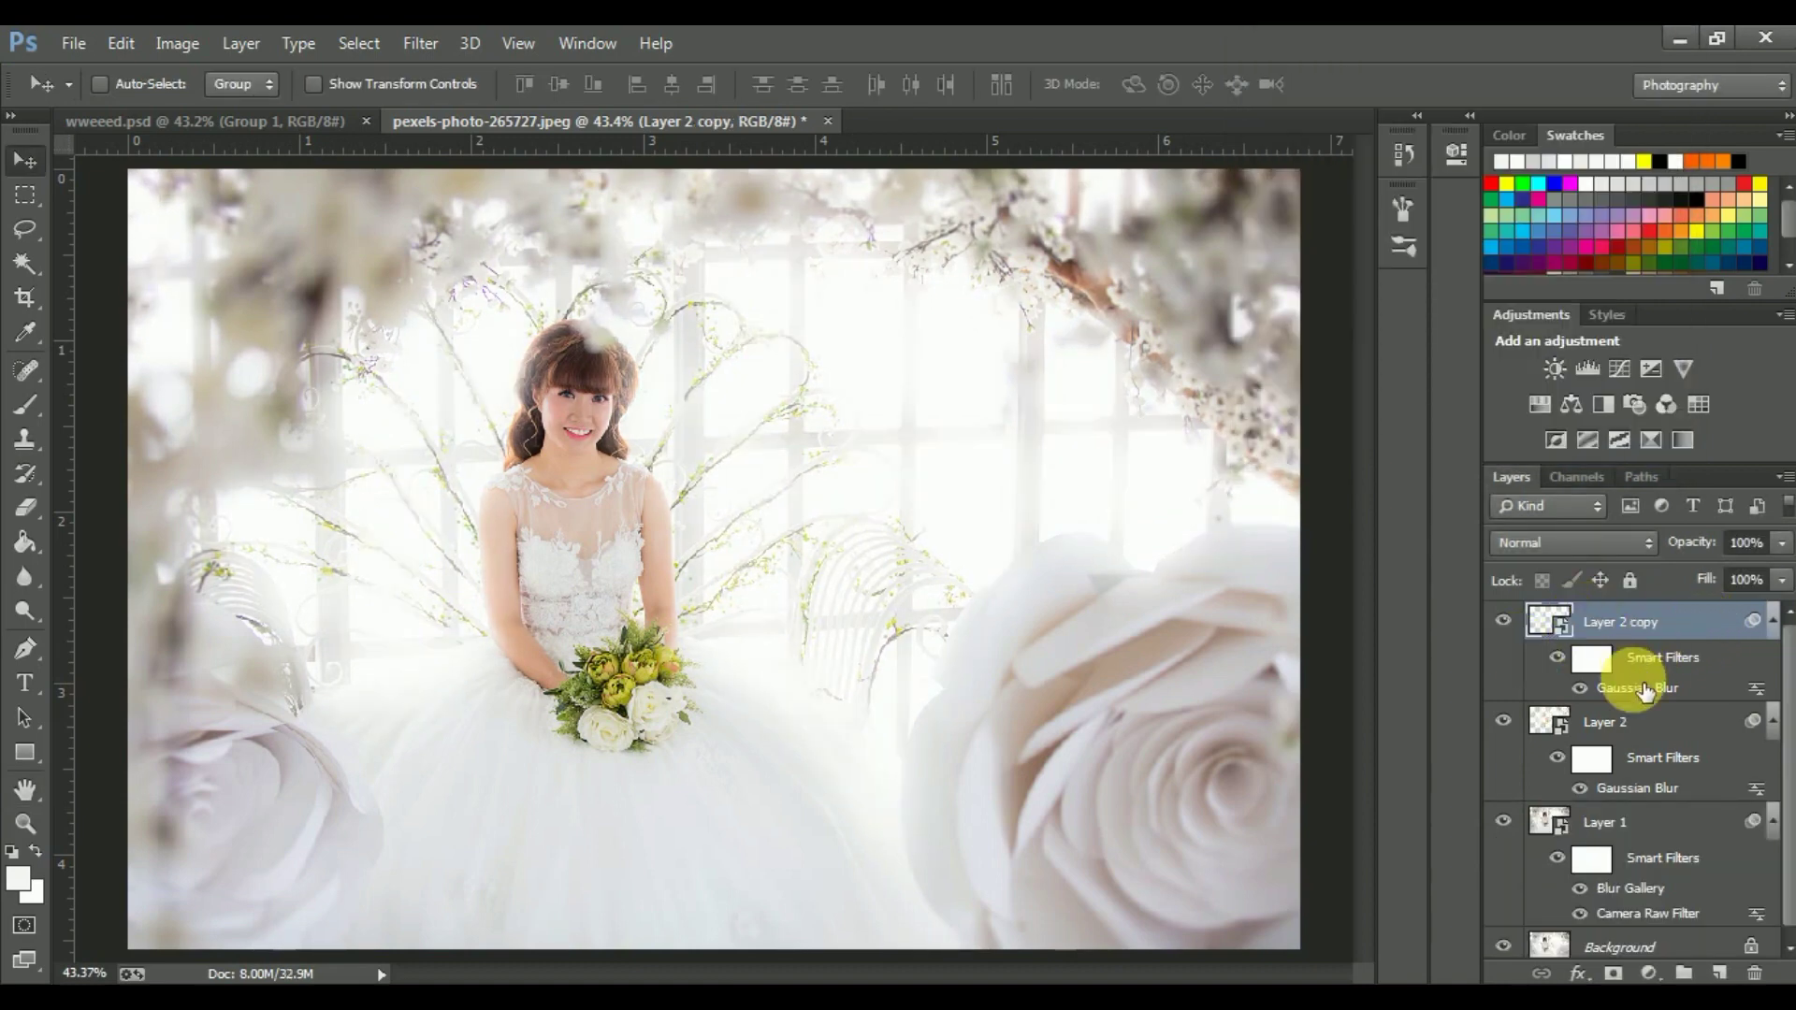
# Step: Set Layer 2 copy's Gaussian Blur radius to about 4 and collapse both filter lists
pyautogui.doubleClick(1643, 690)
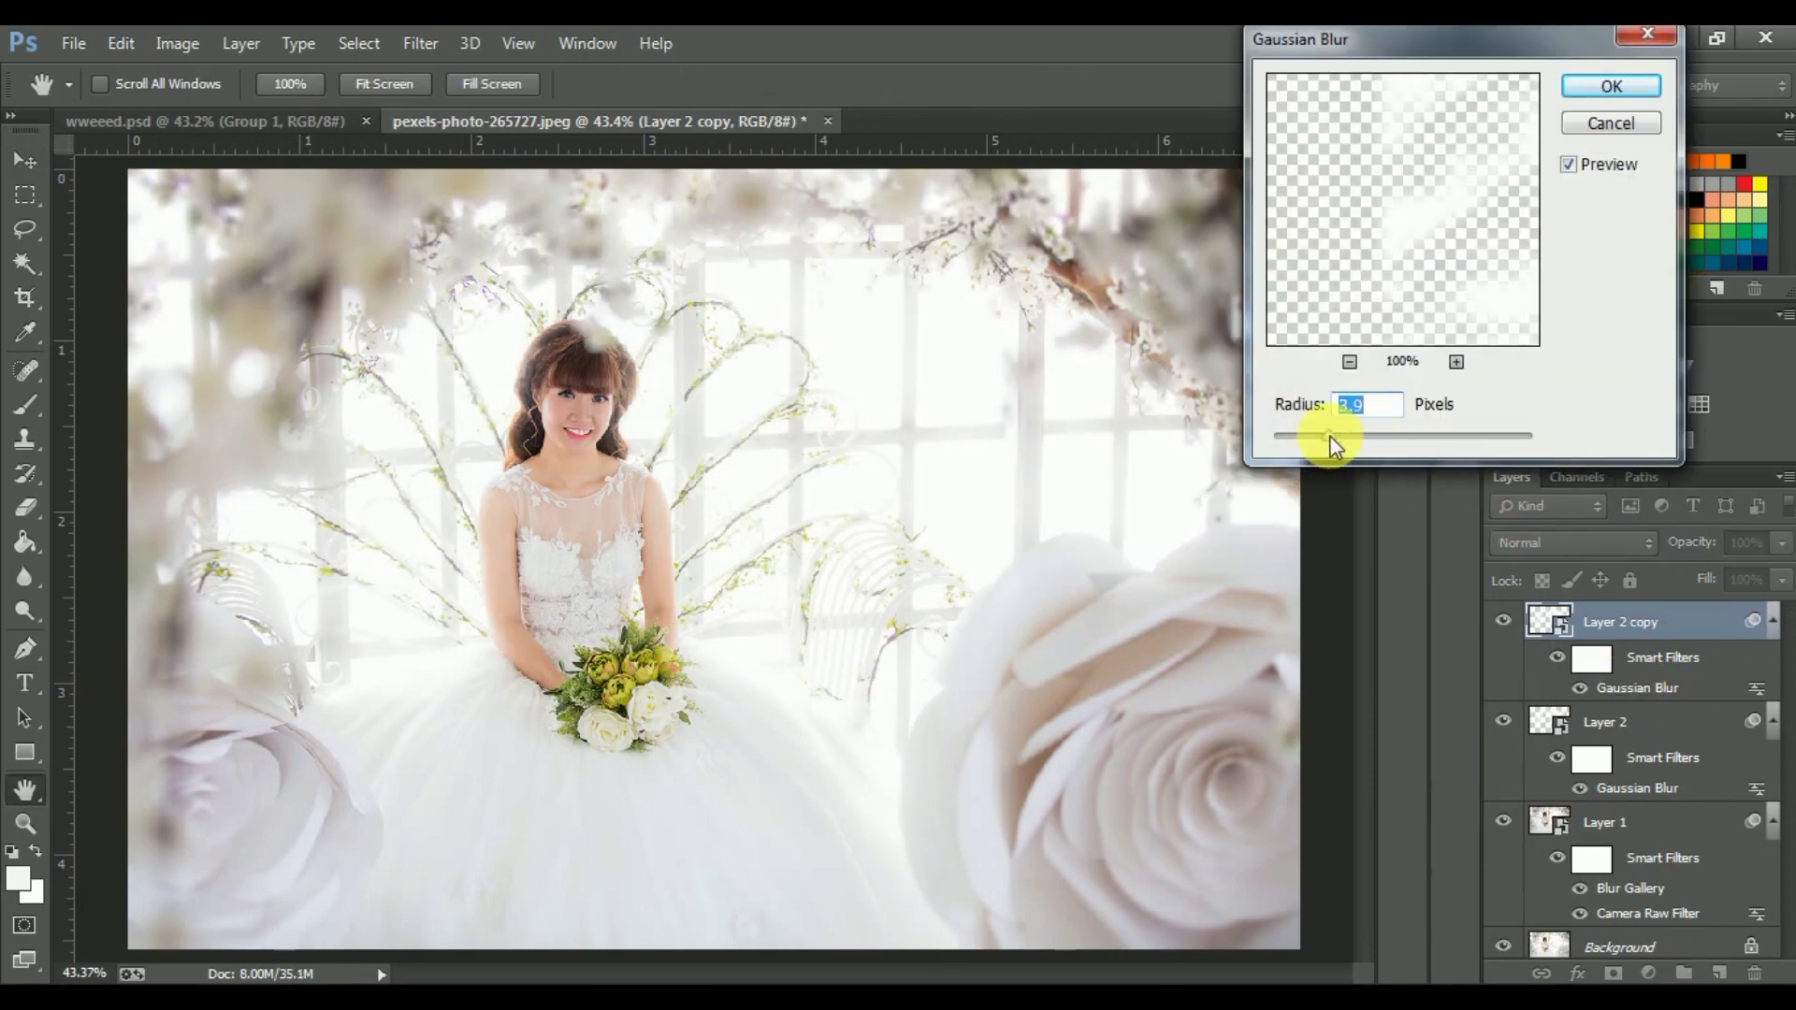
pyautogui.moveTo(1329, 436); pyautogui.dragTo(1344, 434)
pyautogui.click(1611, 85)
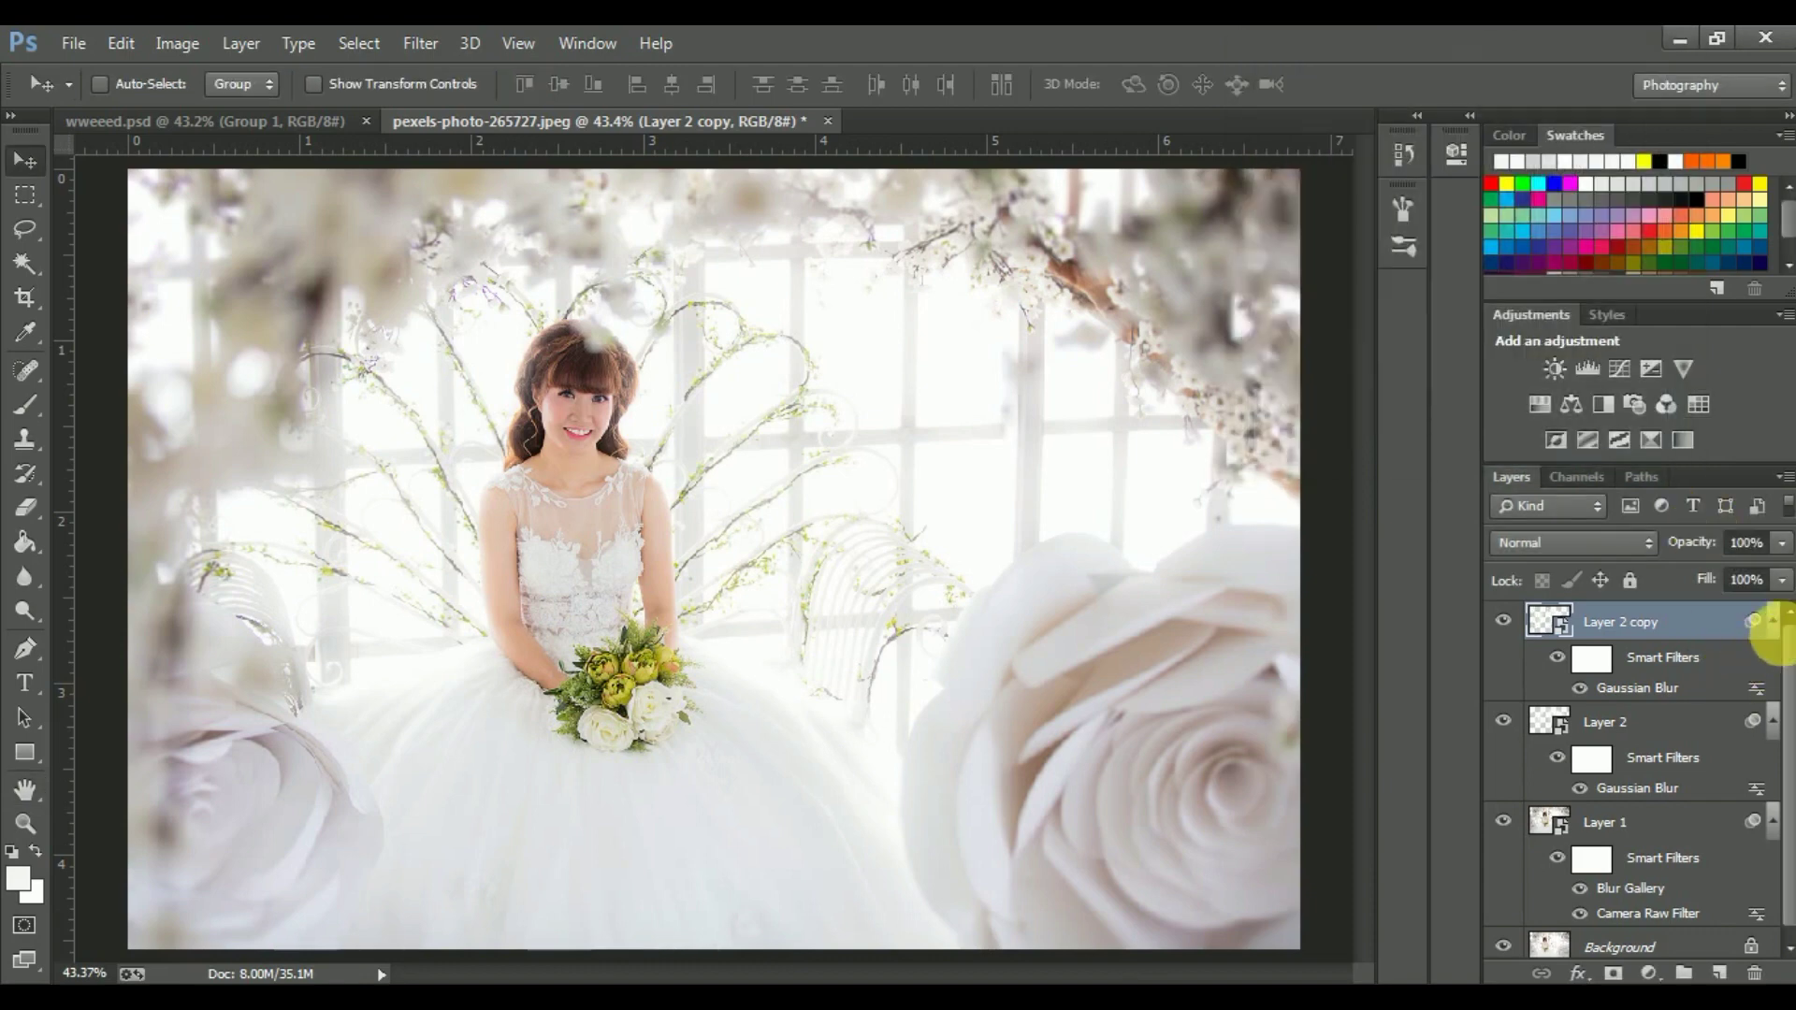
pyautogui.click(1771, 621)
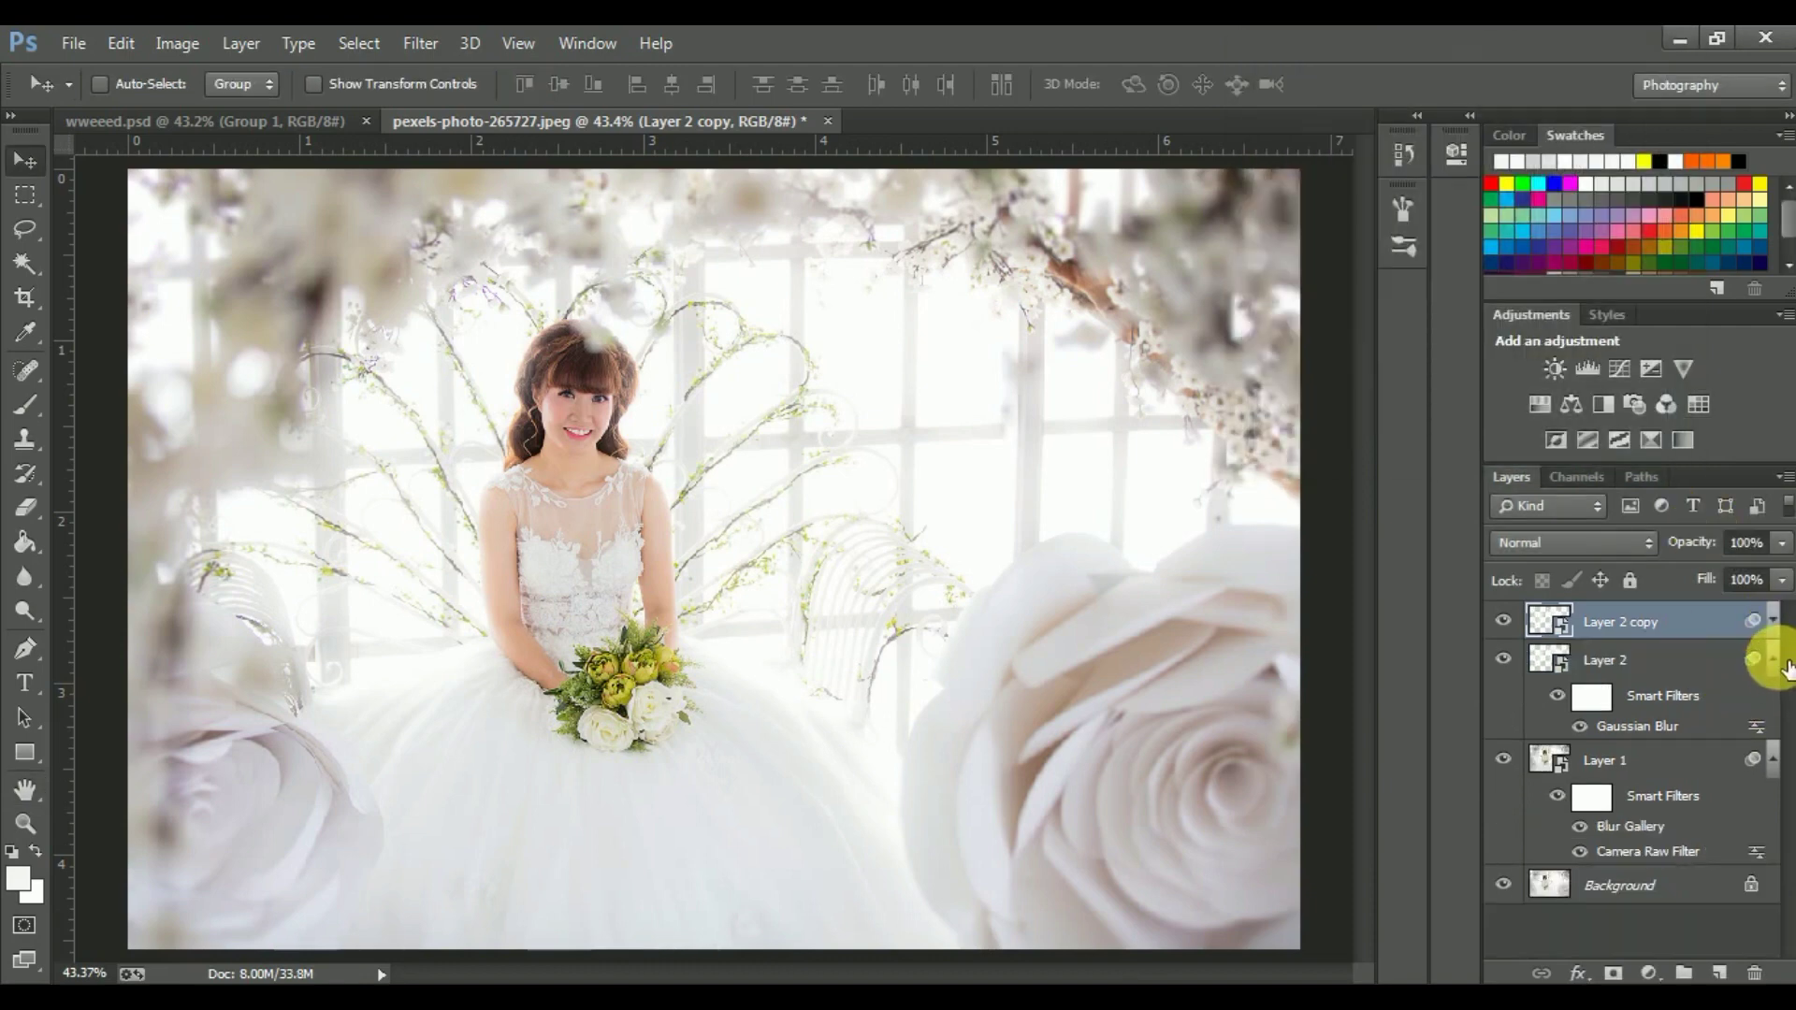
pyautogui.click(1772, 659)
# Step: Raise Layer 2's opacity to about 67% and toggle each glow layer to compare
pyautogui.click(1663, 660)
pyautogui.click(1781, 548)
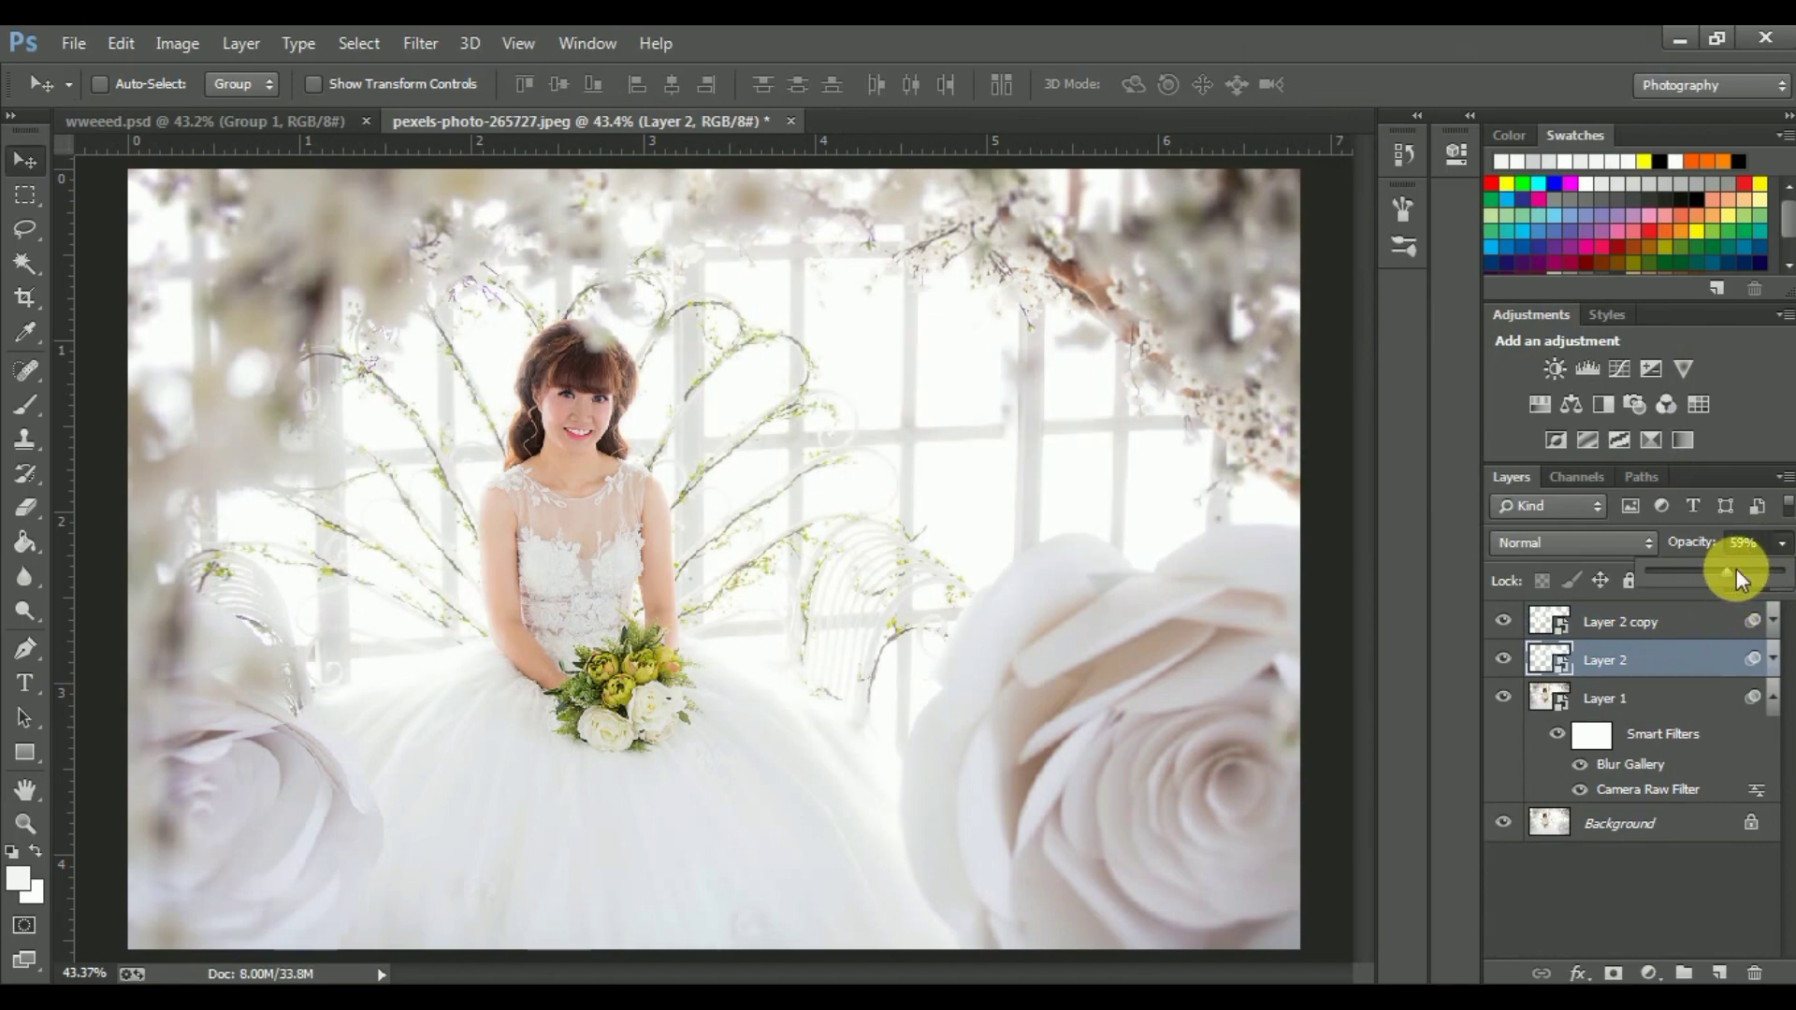
pyautogui.moveTo(1736, 573); pyautogui.dragTo(1739, 572)
pyautogui.click(1503, 659)
pyautogui.click(1510, 661)
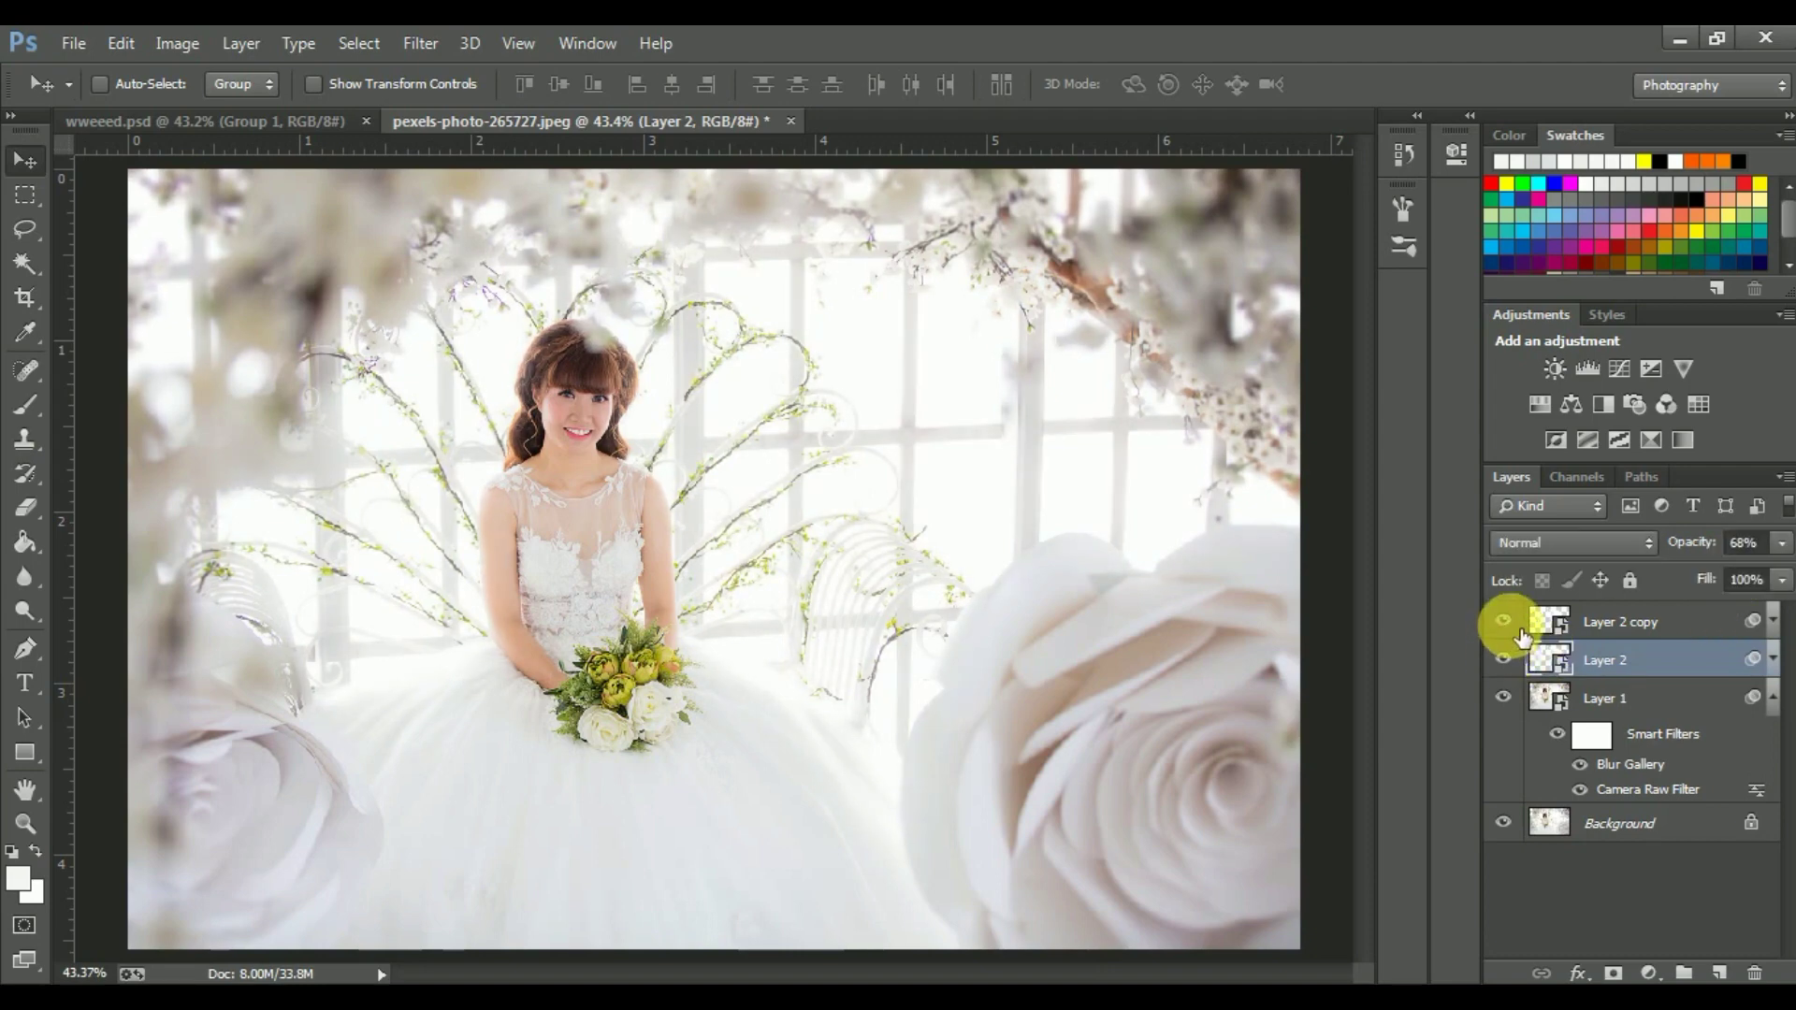
pyautogui.click(1514, 622)
pyautogui.click(1505, 622)
# Step: Revisit Layer 2's opacity and hide then show both glow layers to compare
pyautogui.click(1655, 628)
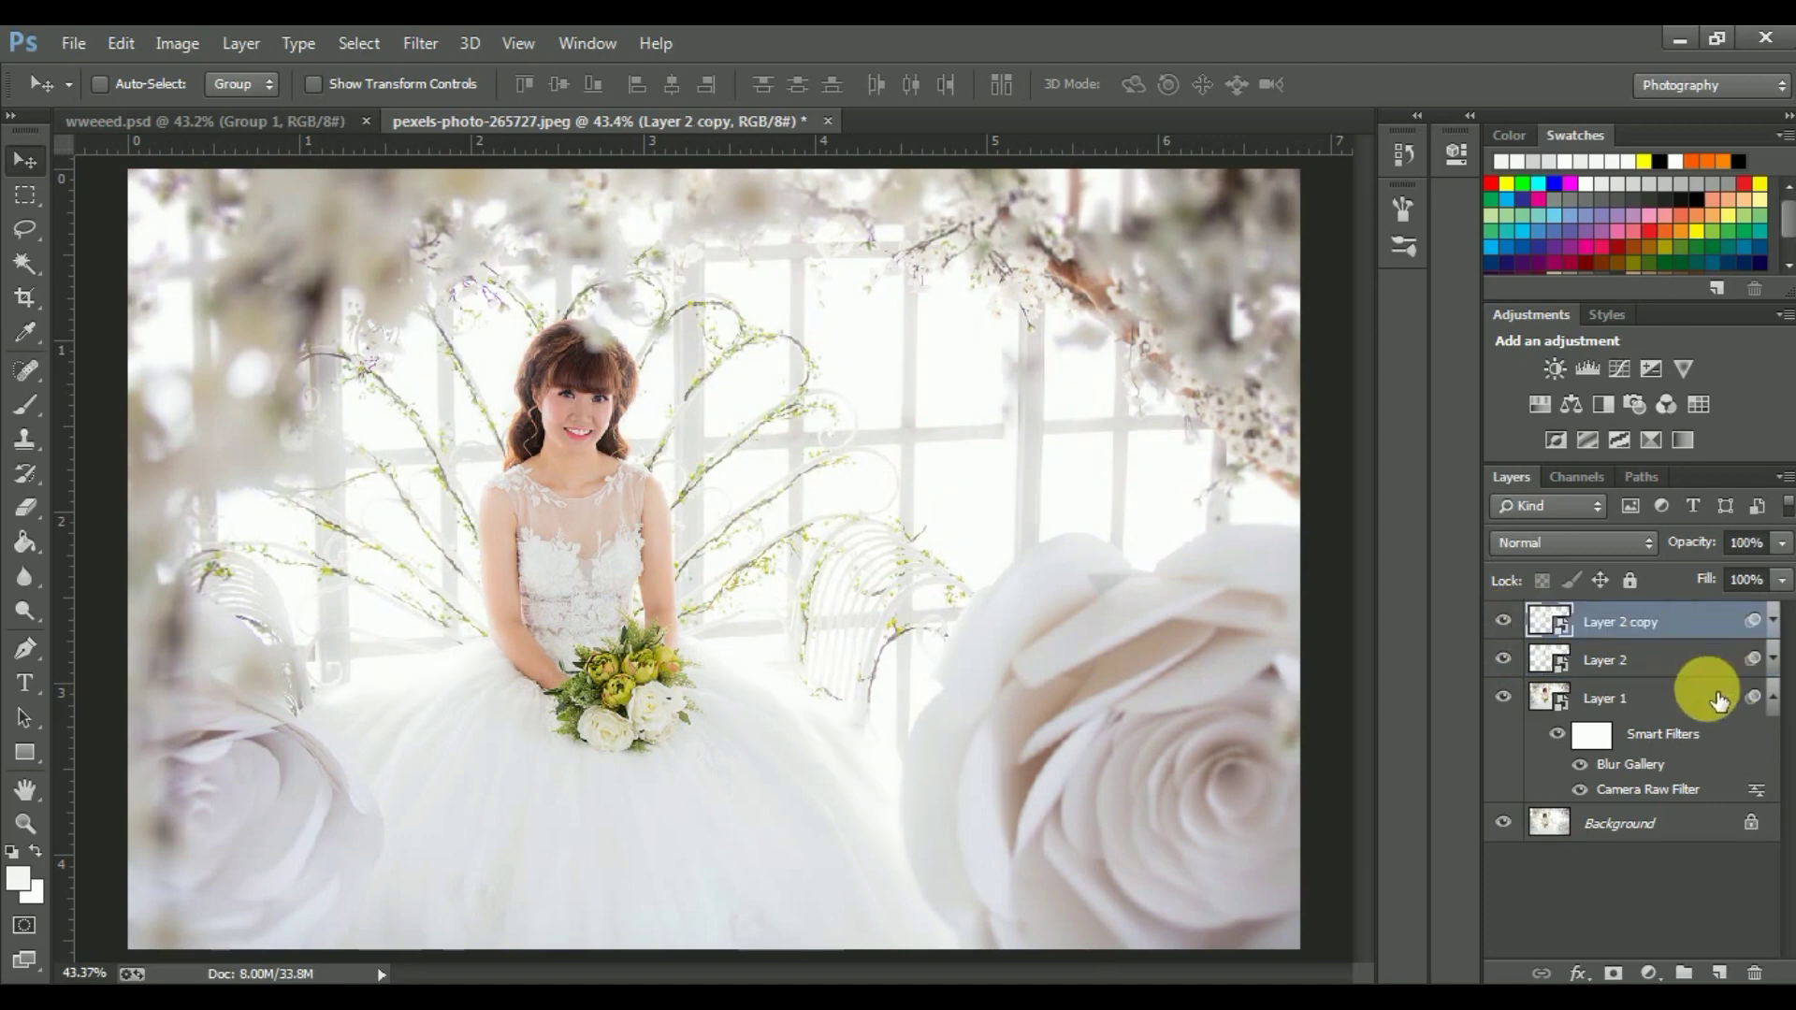
pyautogui.click(1665, 662)
pyautogui.click(1782, 542)
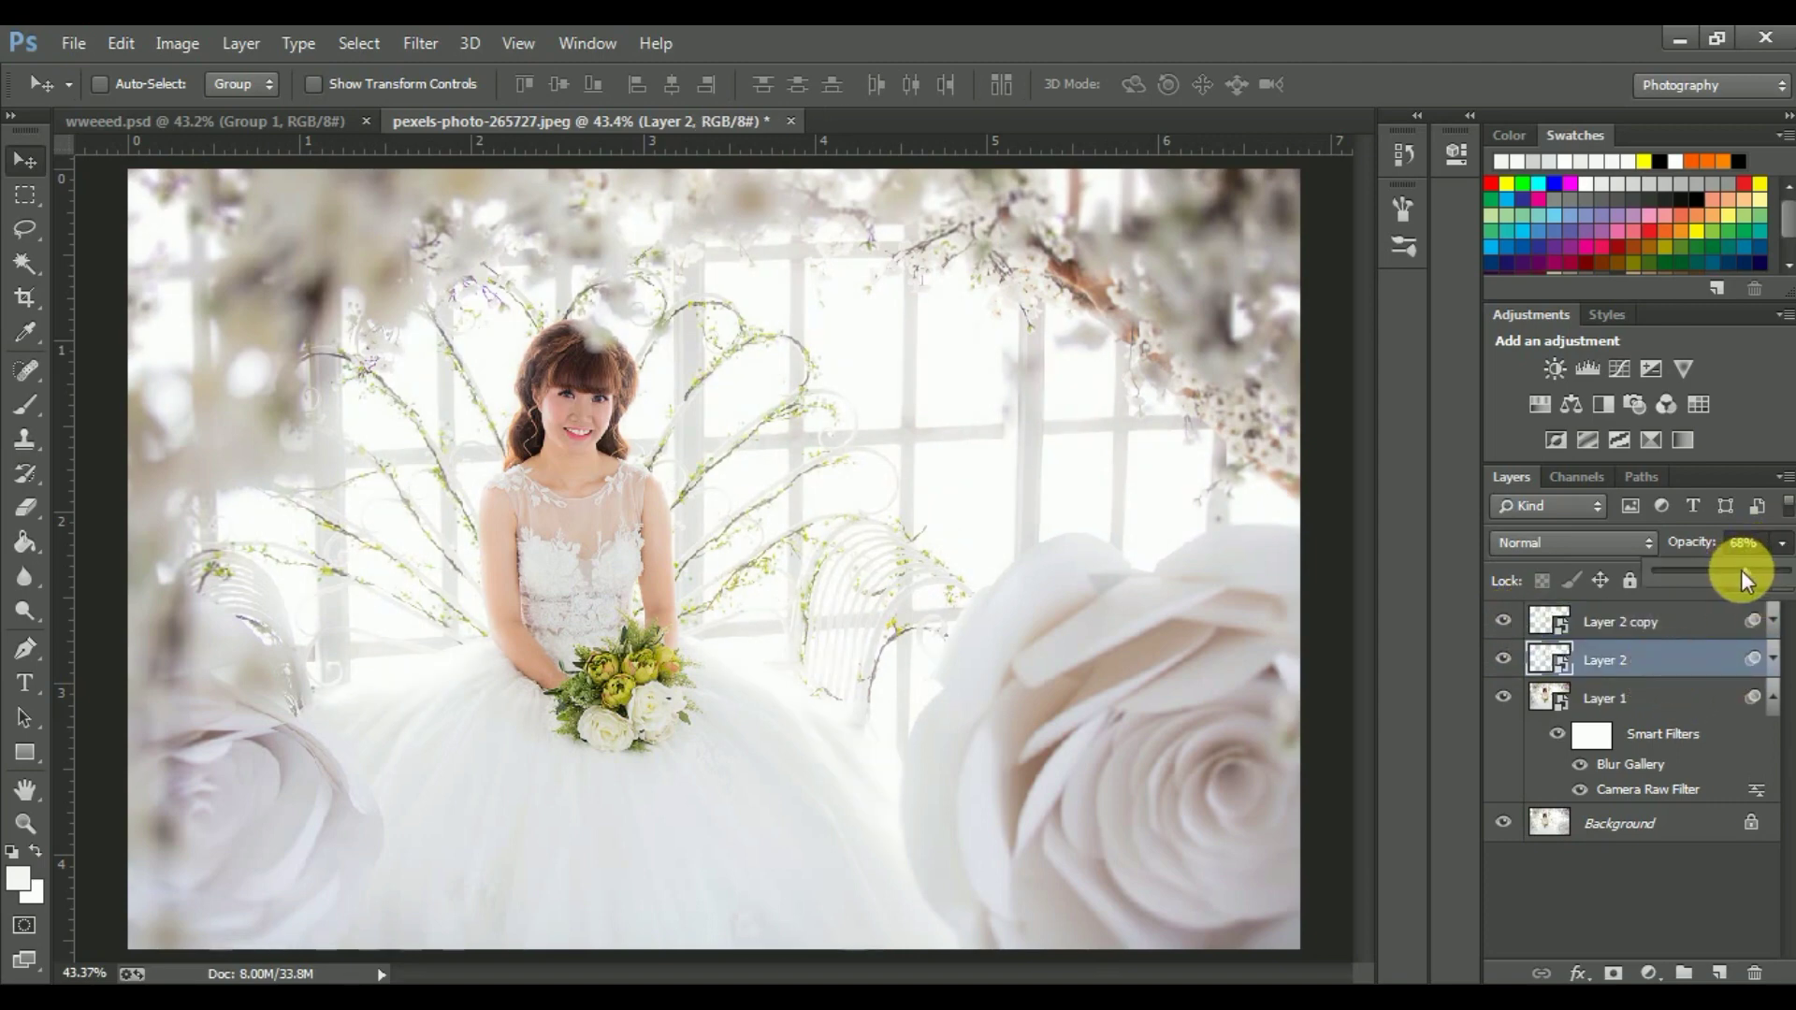
pyautogui.click(1651, 625)
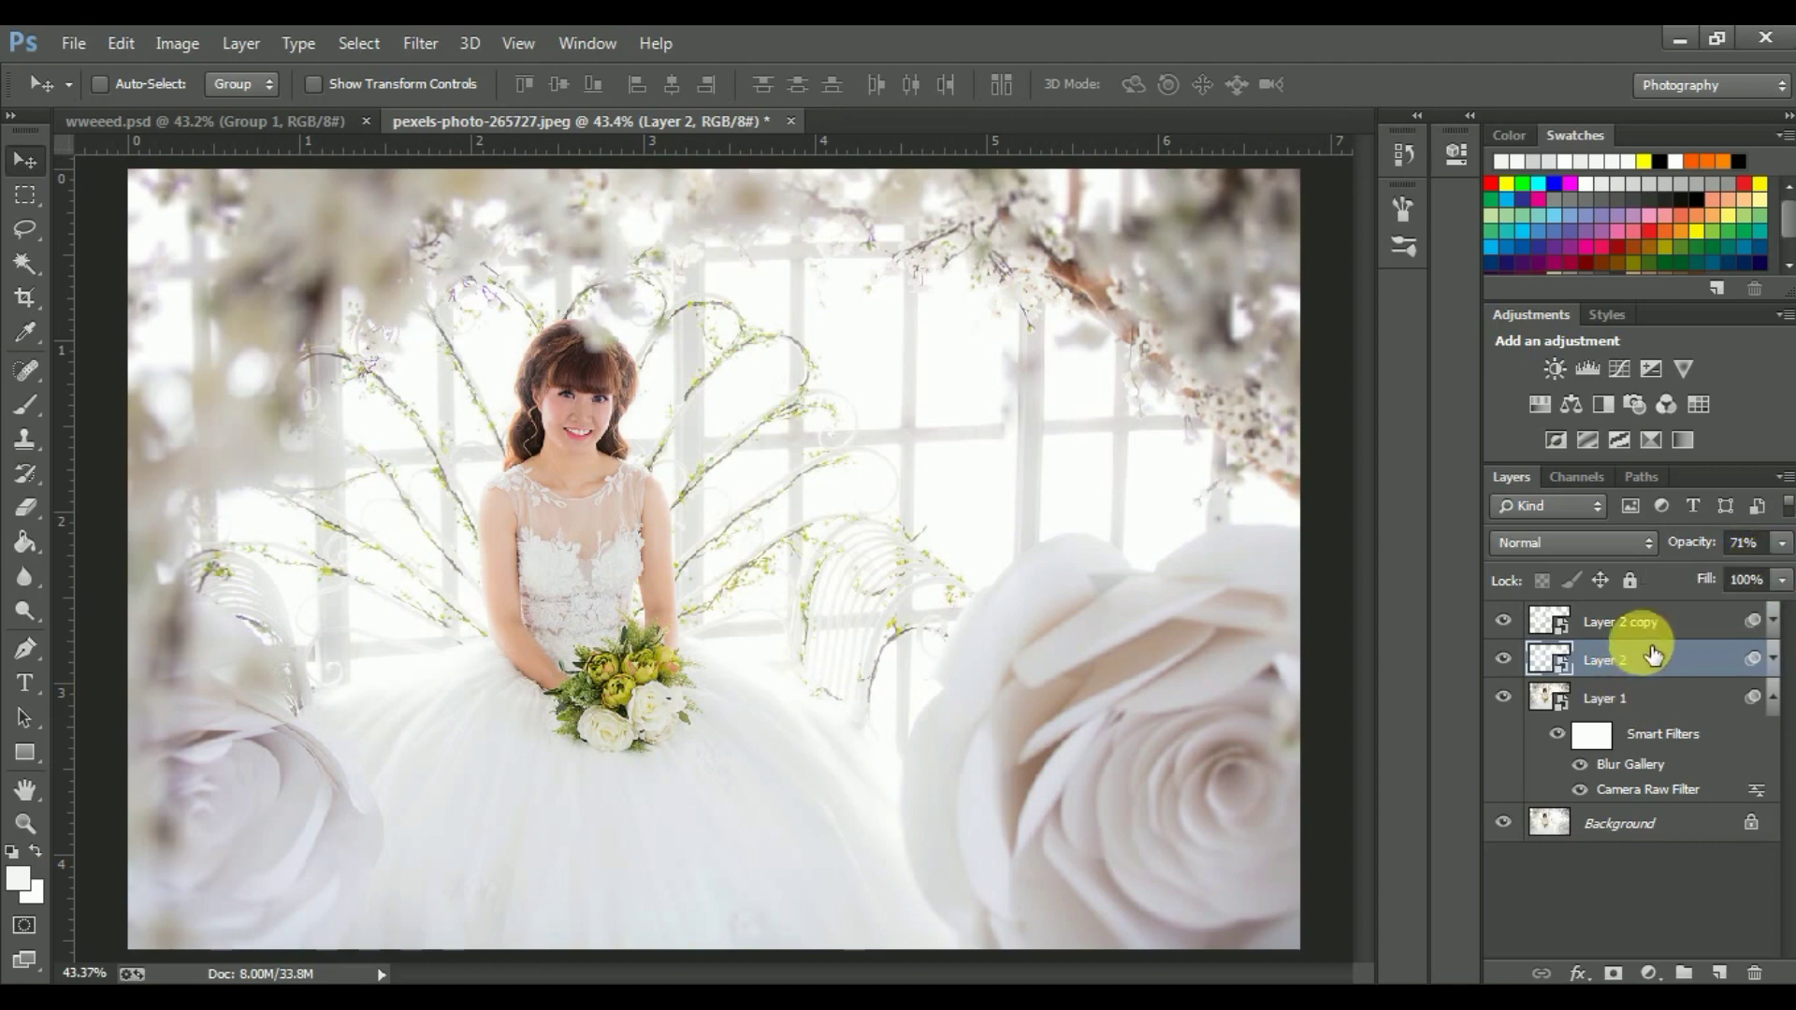
pyautogui.moveTo(1497, 622); pyautogui.dragTo(1511, 666)
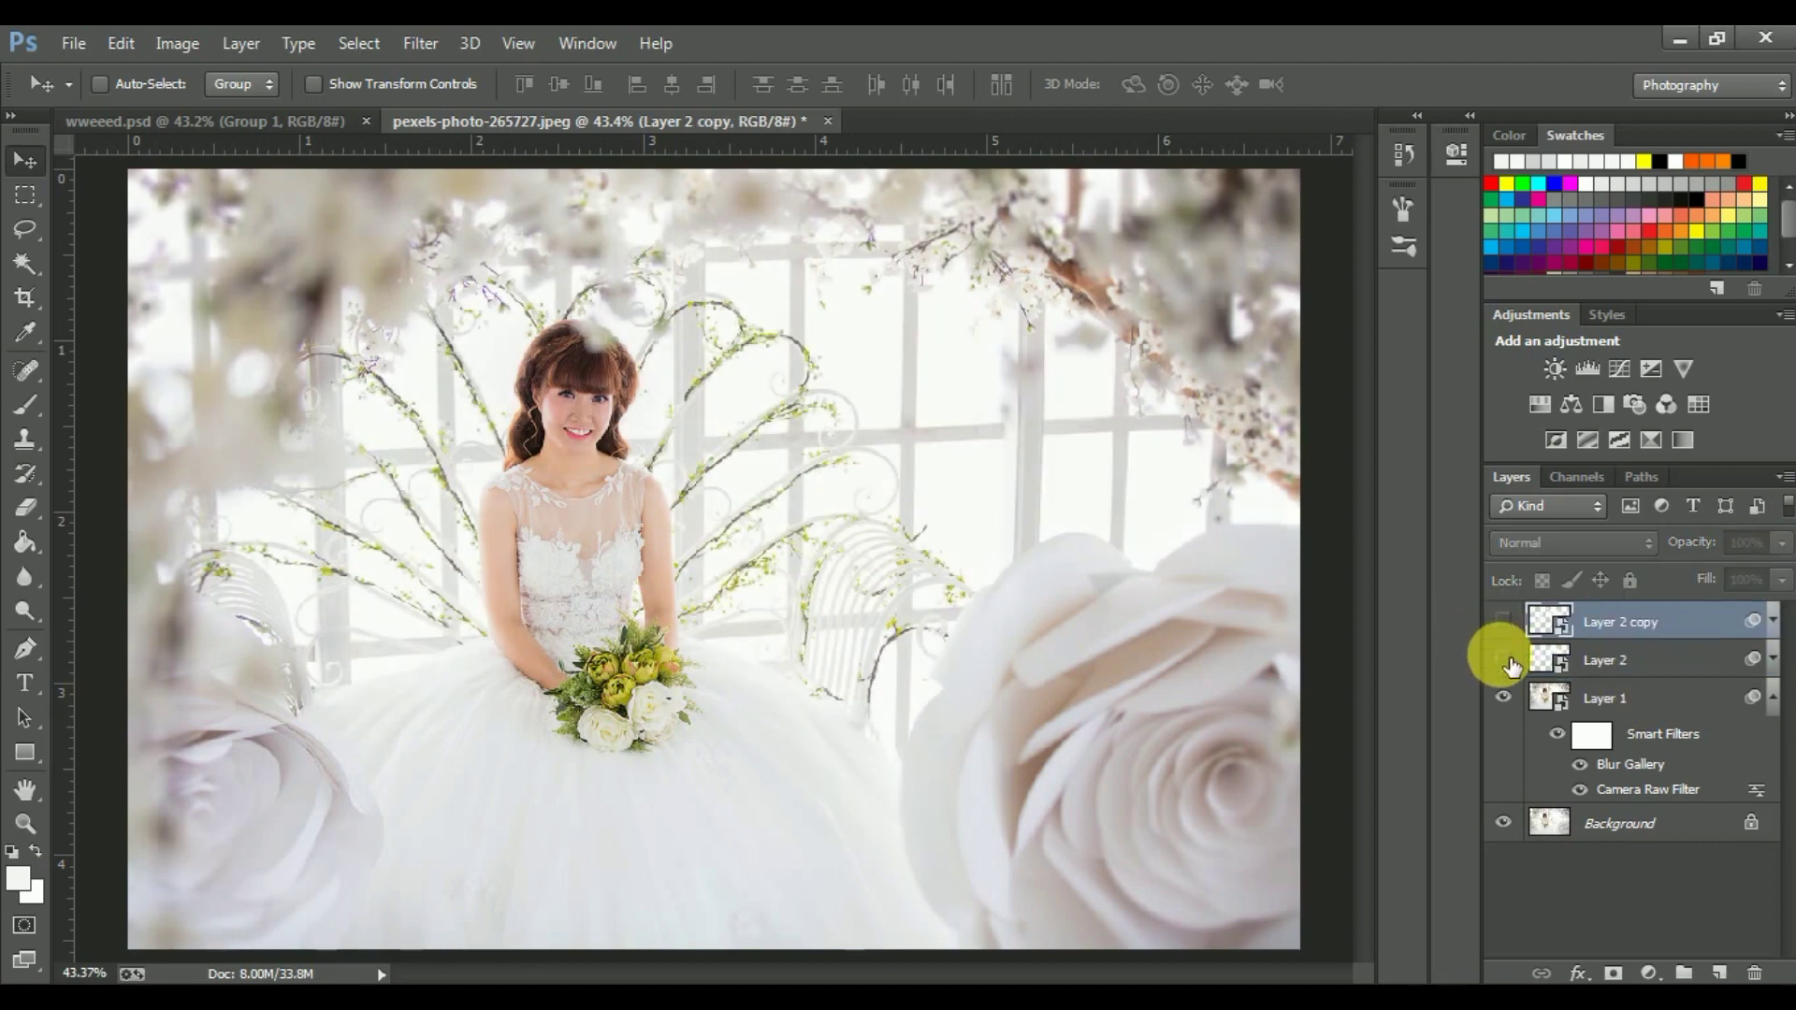
pyautogui.moveTo(1510, 666); pyautogui.dragTo(1510, 636)
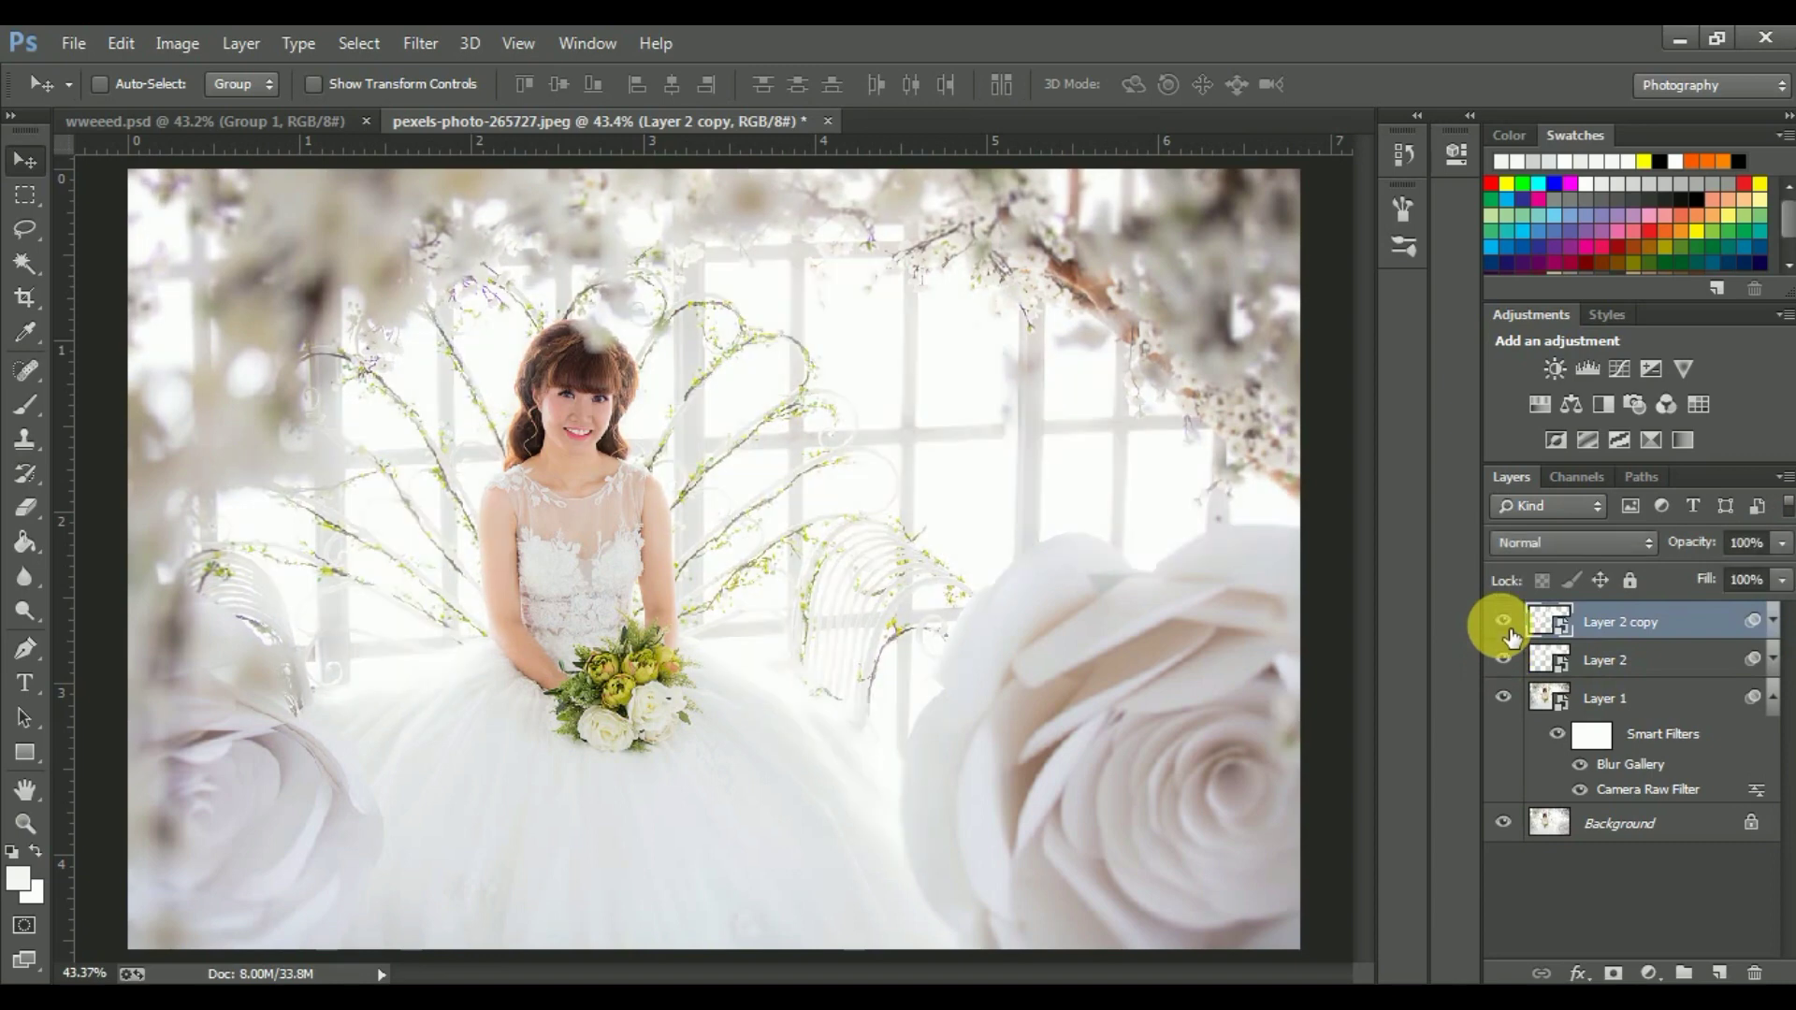
# Step: Set Layer 2's opacity to 80% and select Layer 2 copy
pyautogui.click(1627, 660)
pyautogui.click(1784, 545)
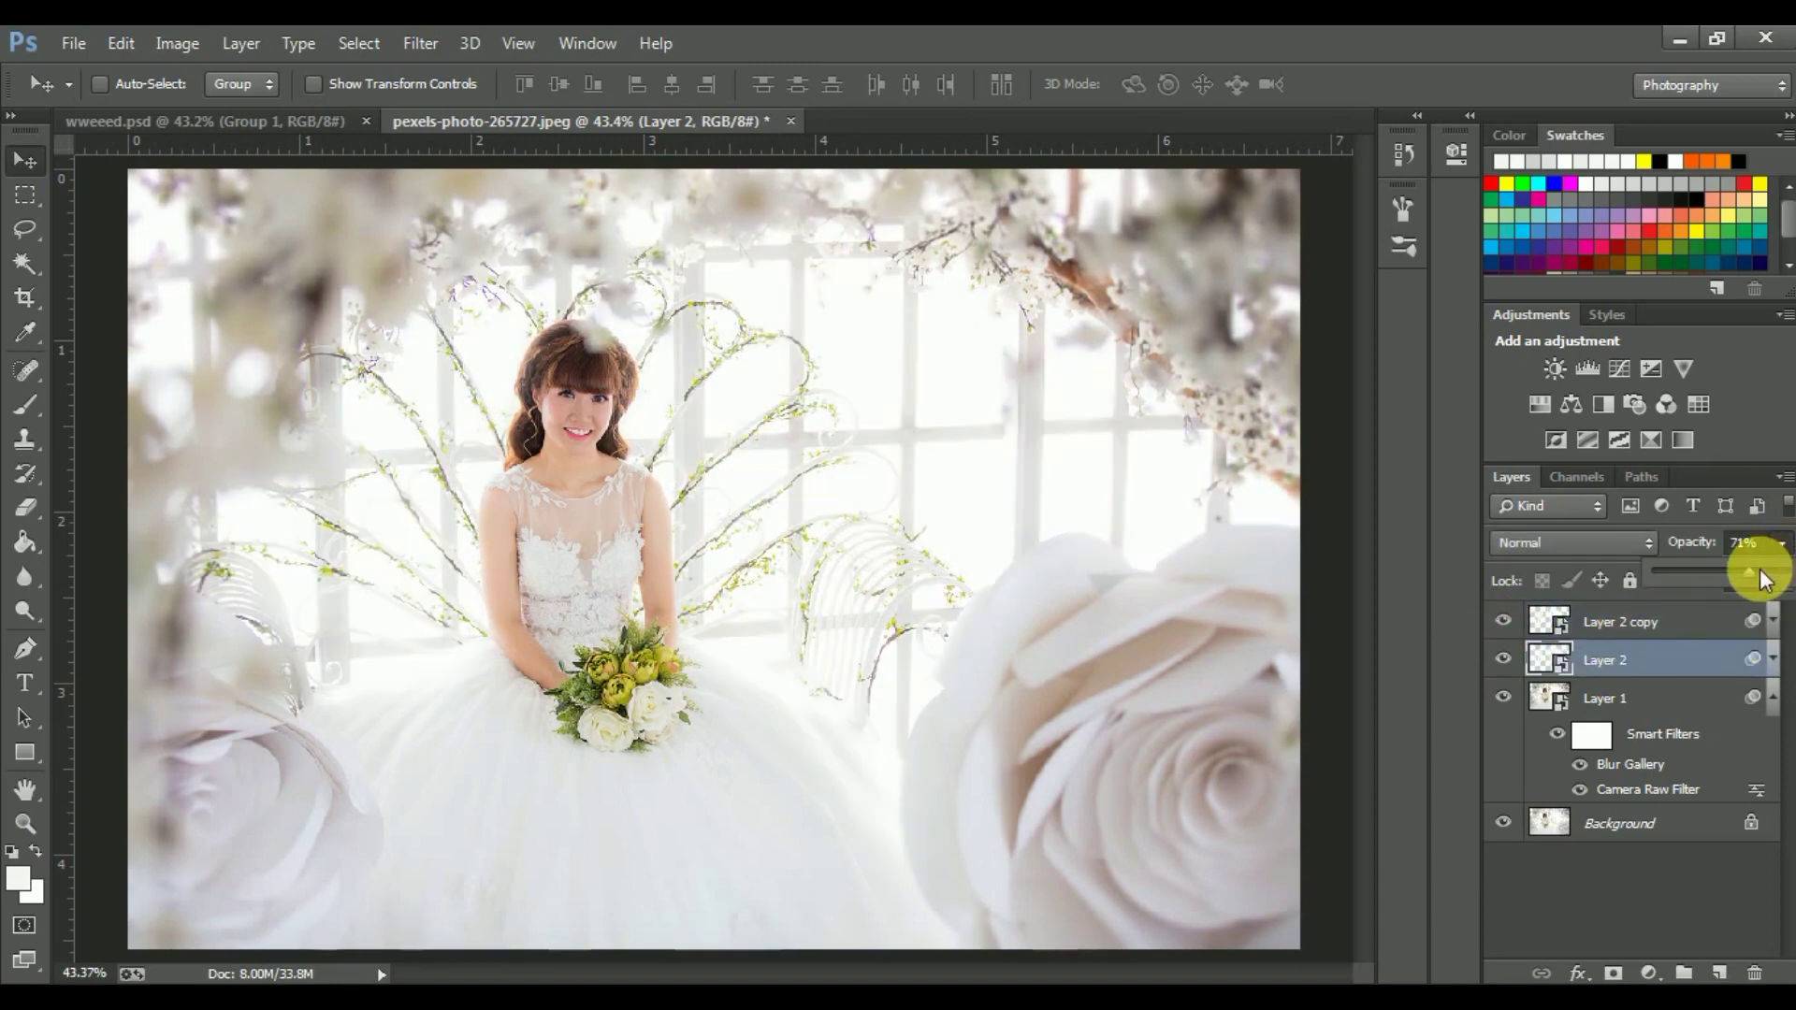
pyautogui.click(1648, 671)
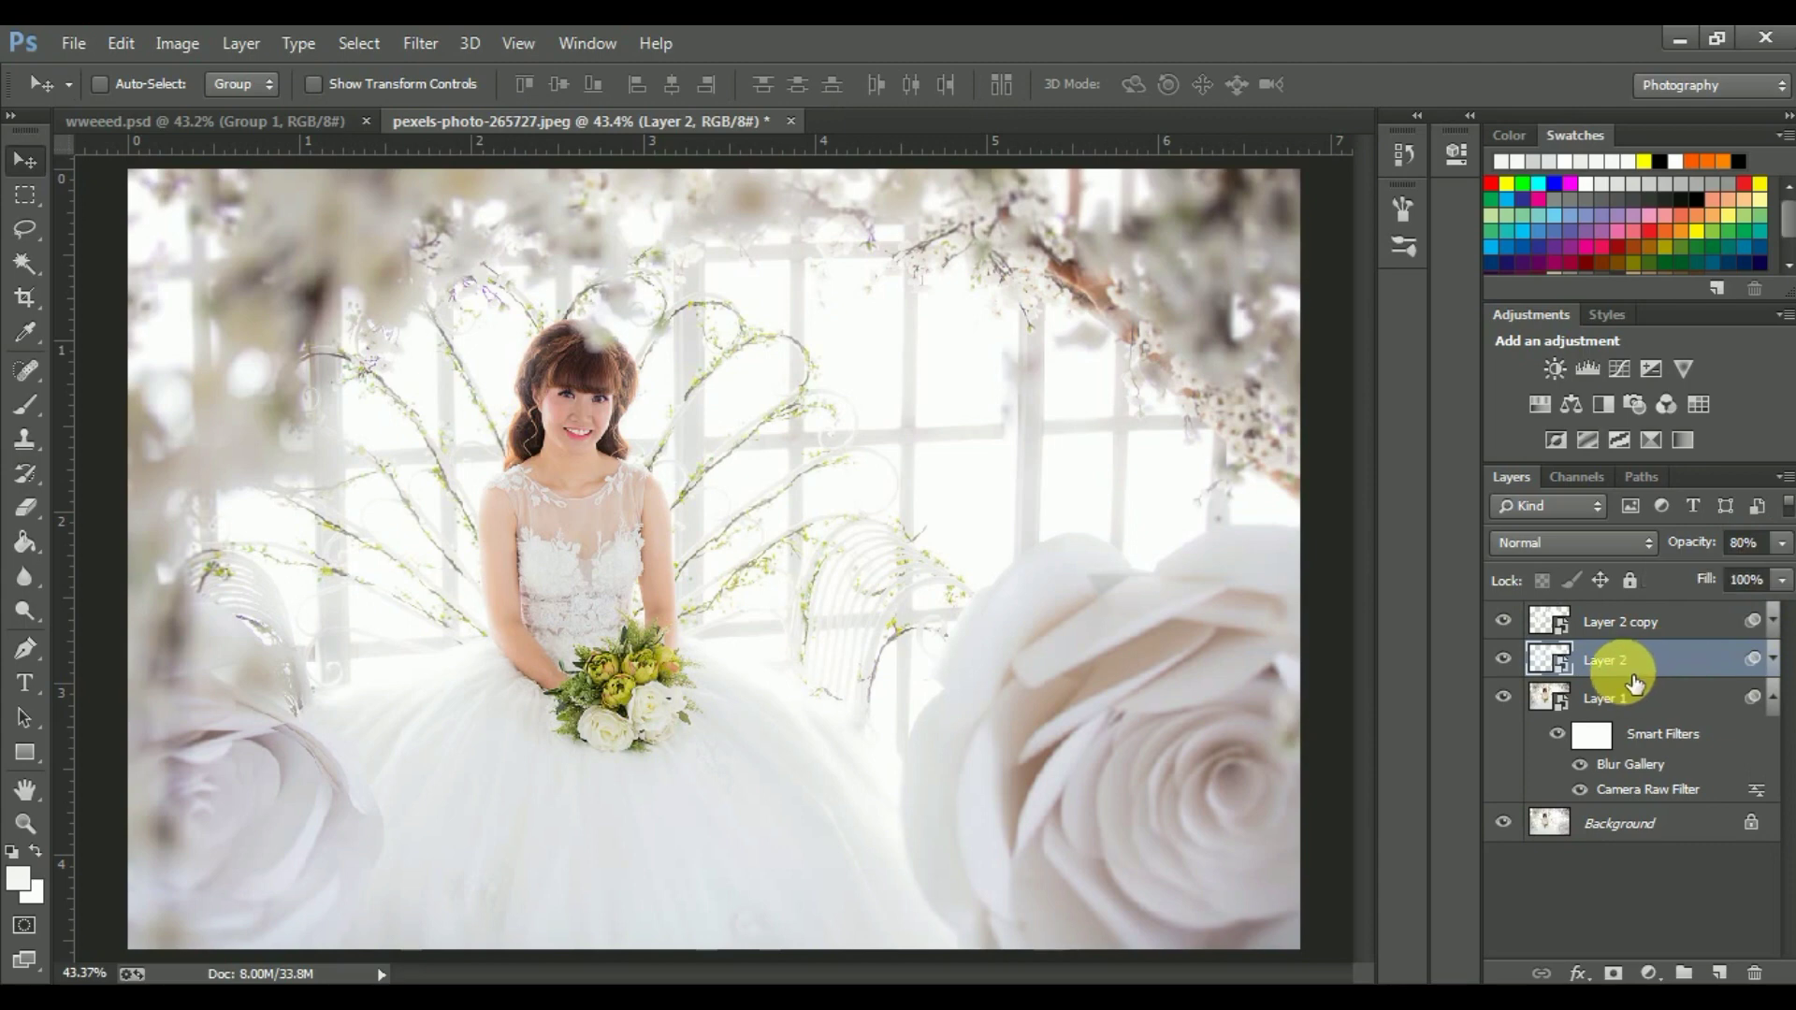
pyautogui.click(1632, 622)
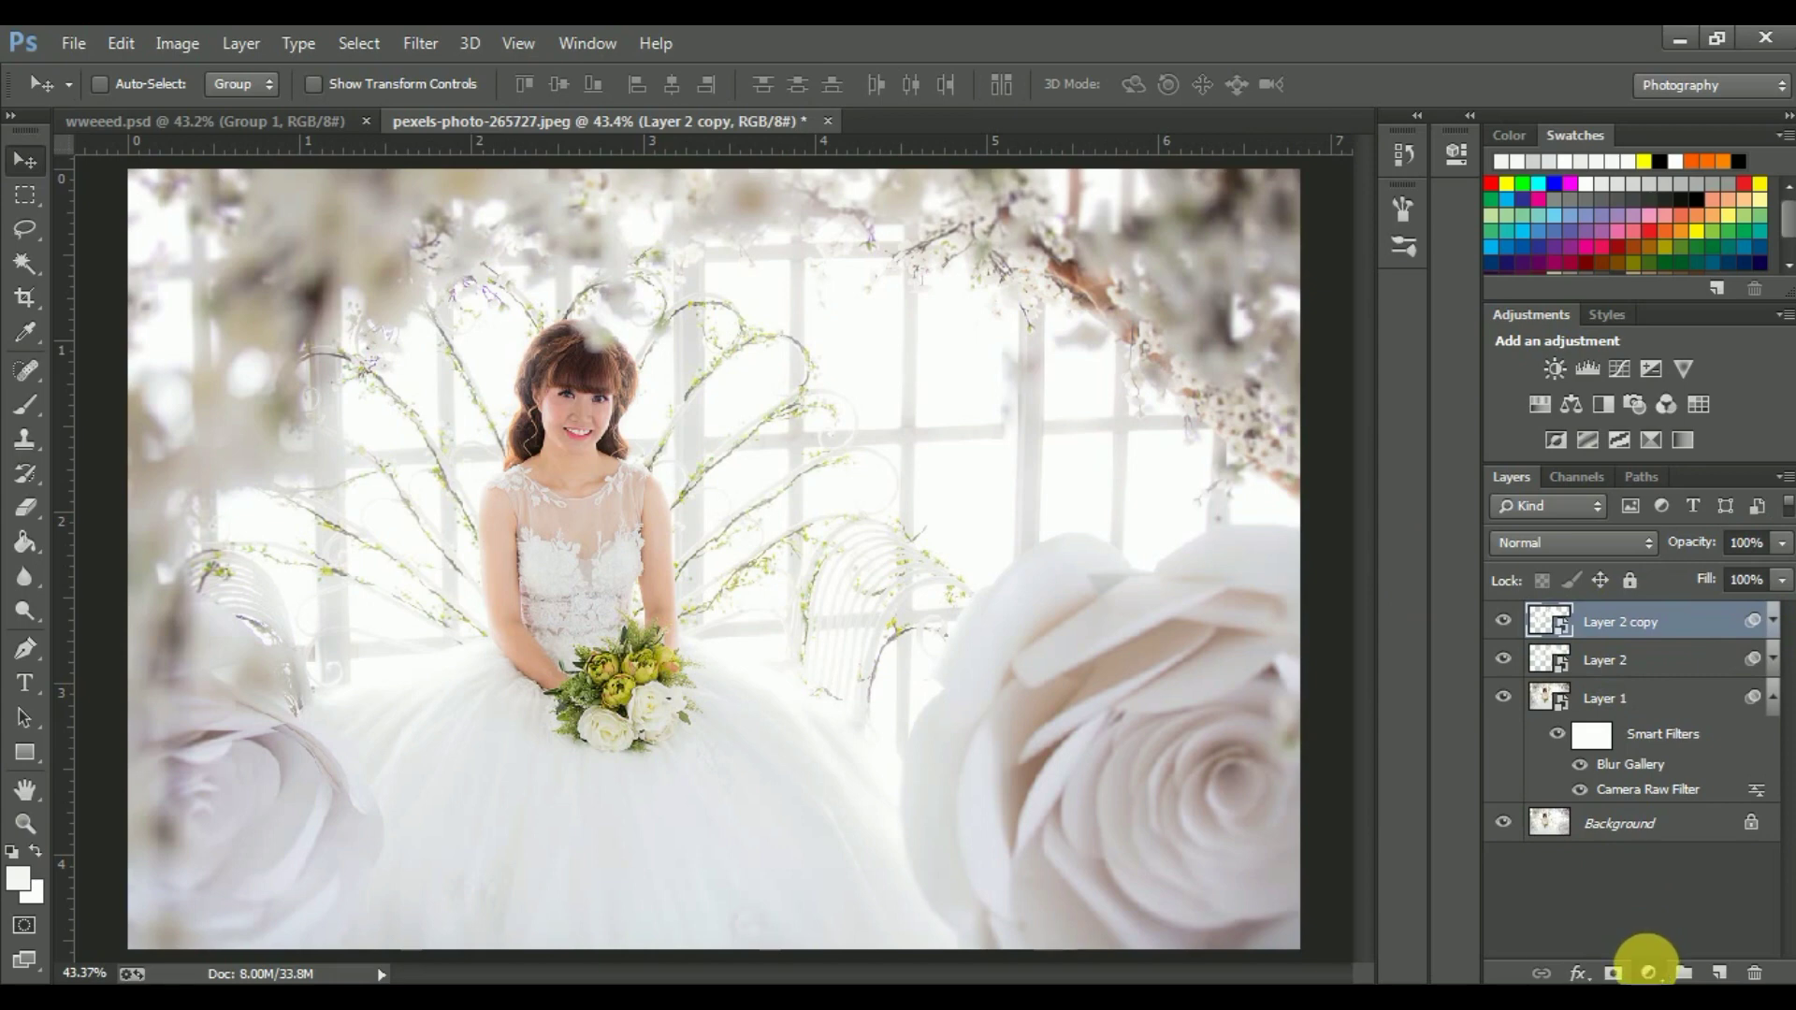
# Step: Add a Levels adjustment layer and set the Blue channel's output levels to 30/252
pyautogui.click(1650, 969)
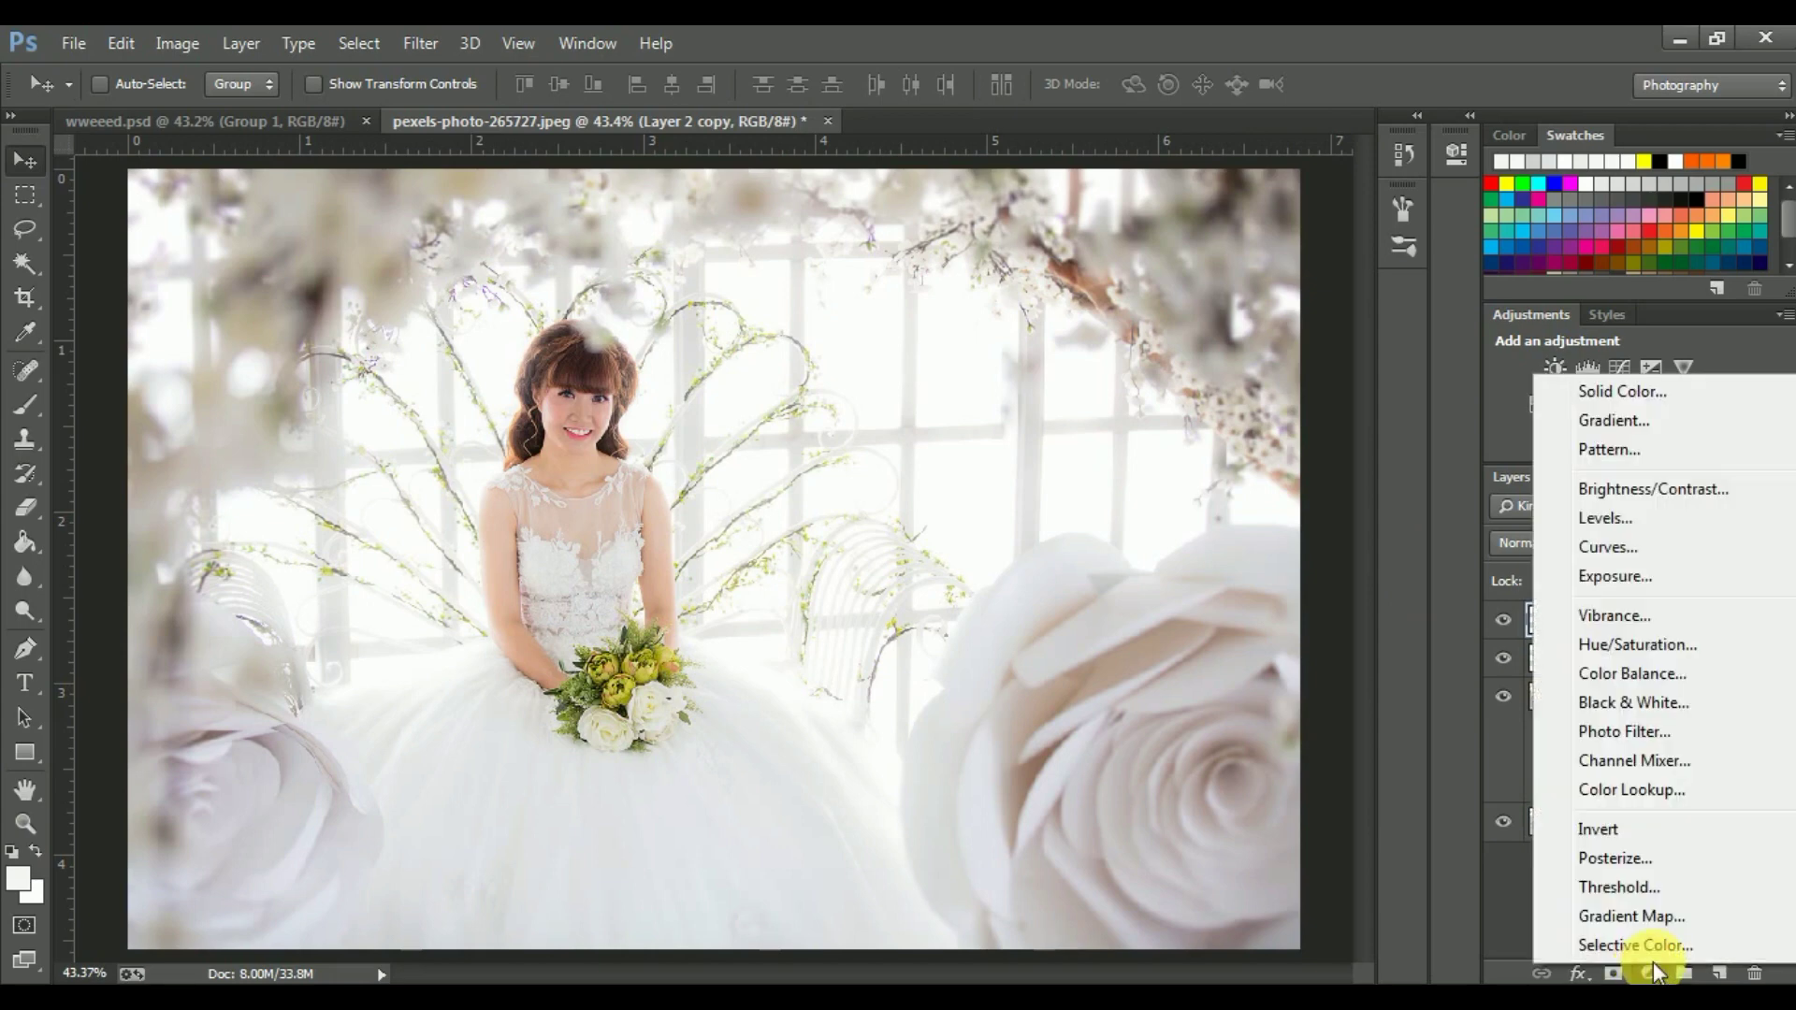
pyautogui.click(1605, 518)
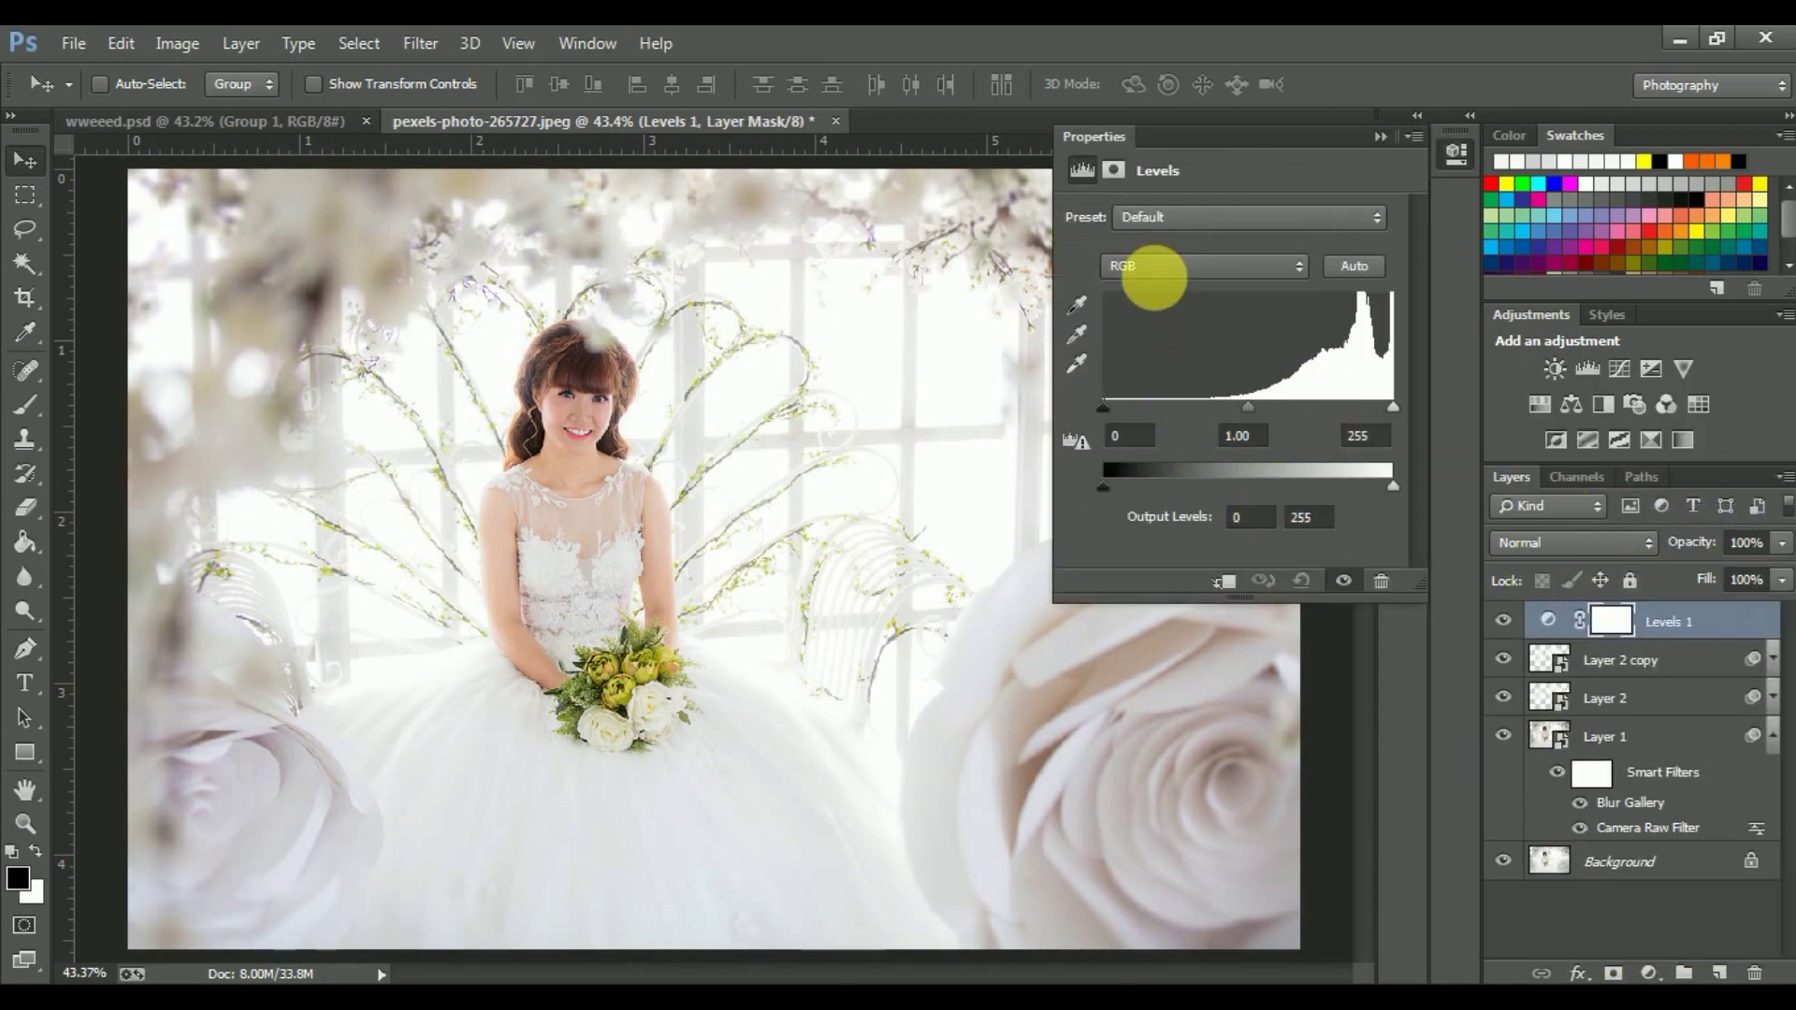
pyautogui.click(1154, 268)
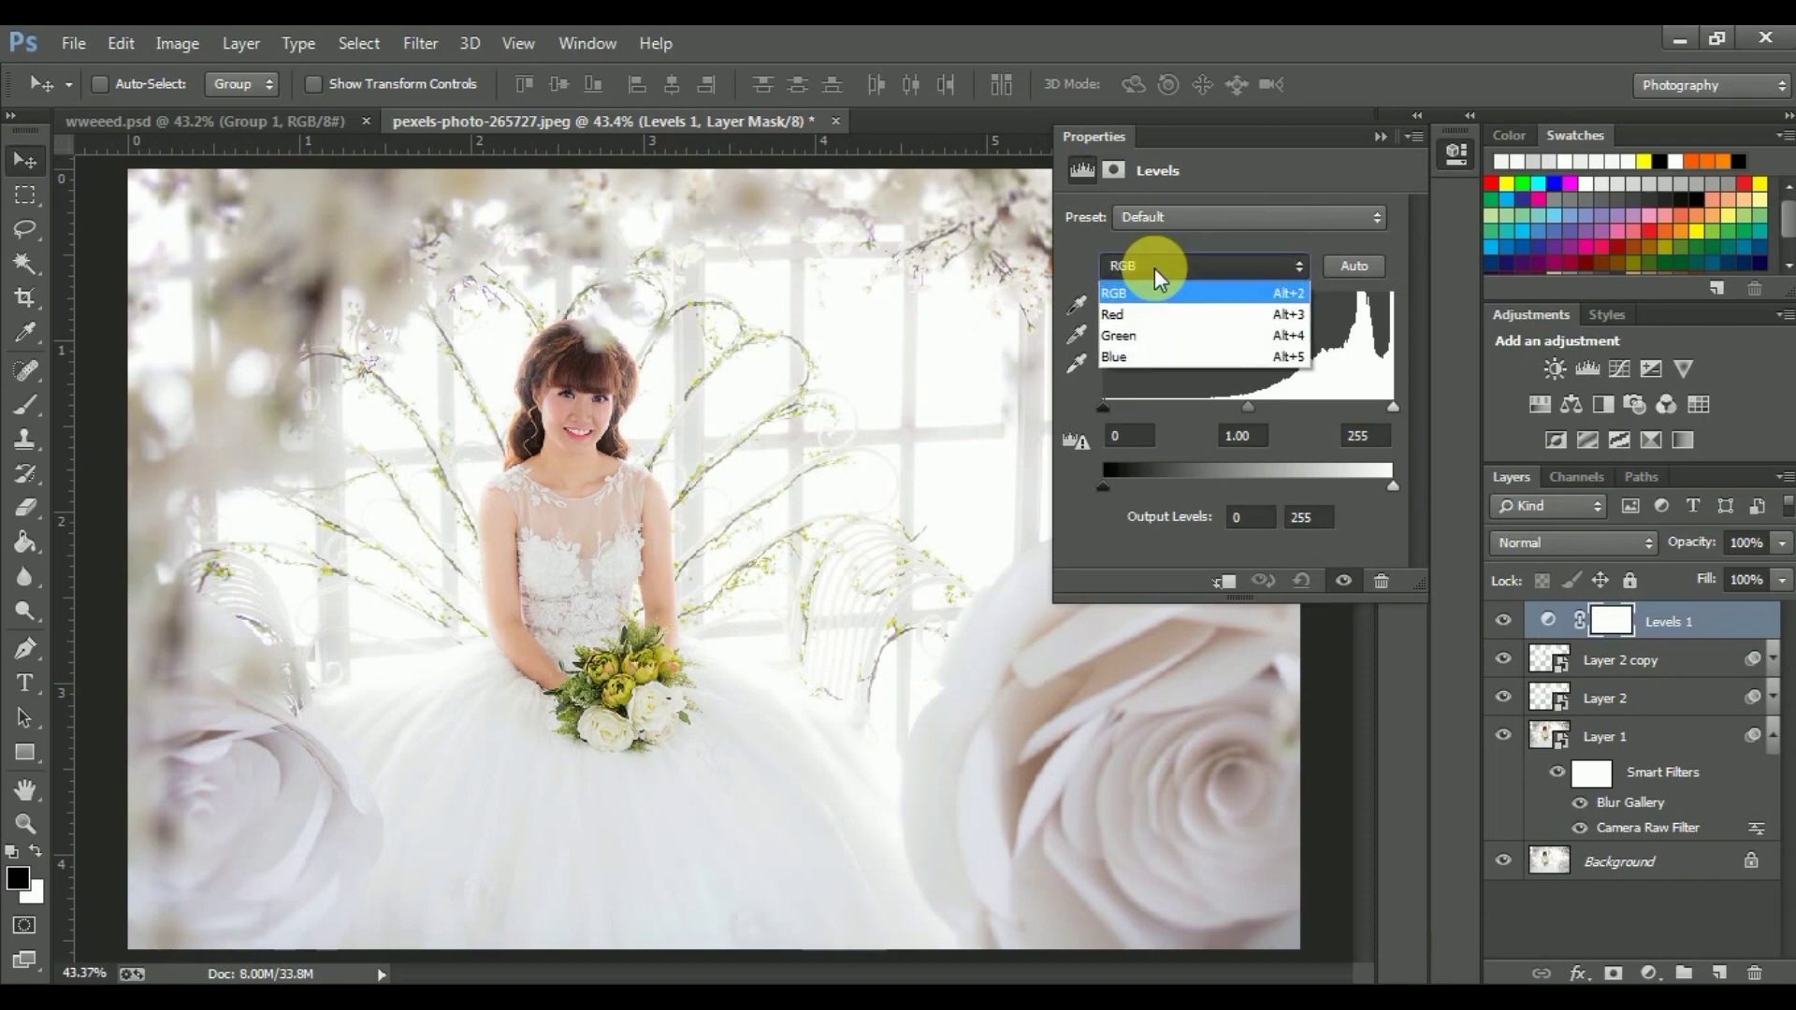
pyautogui.click(1154, 358)
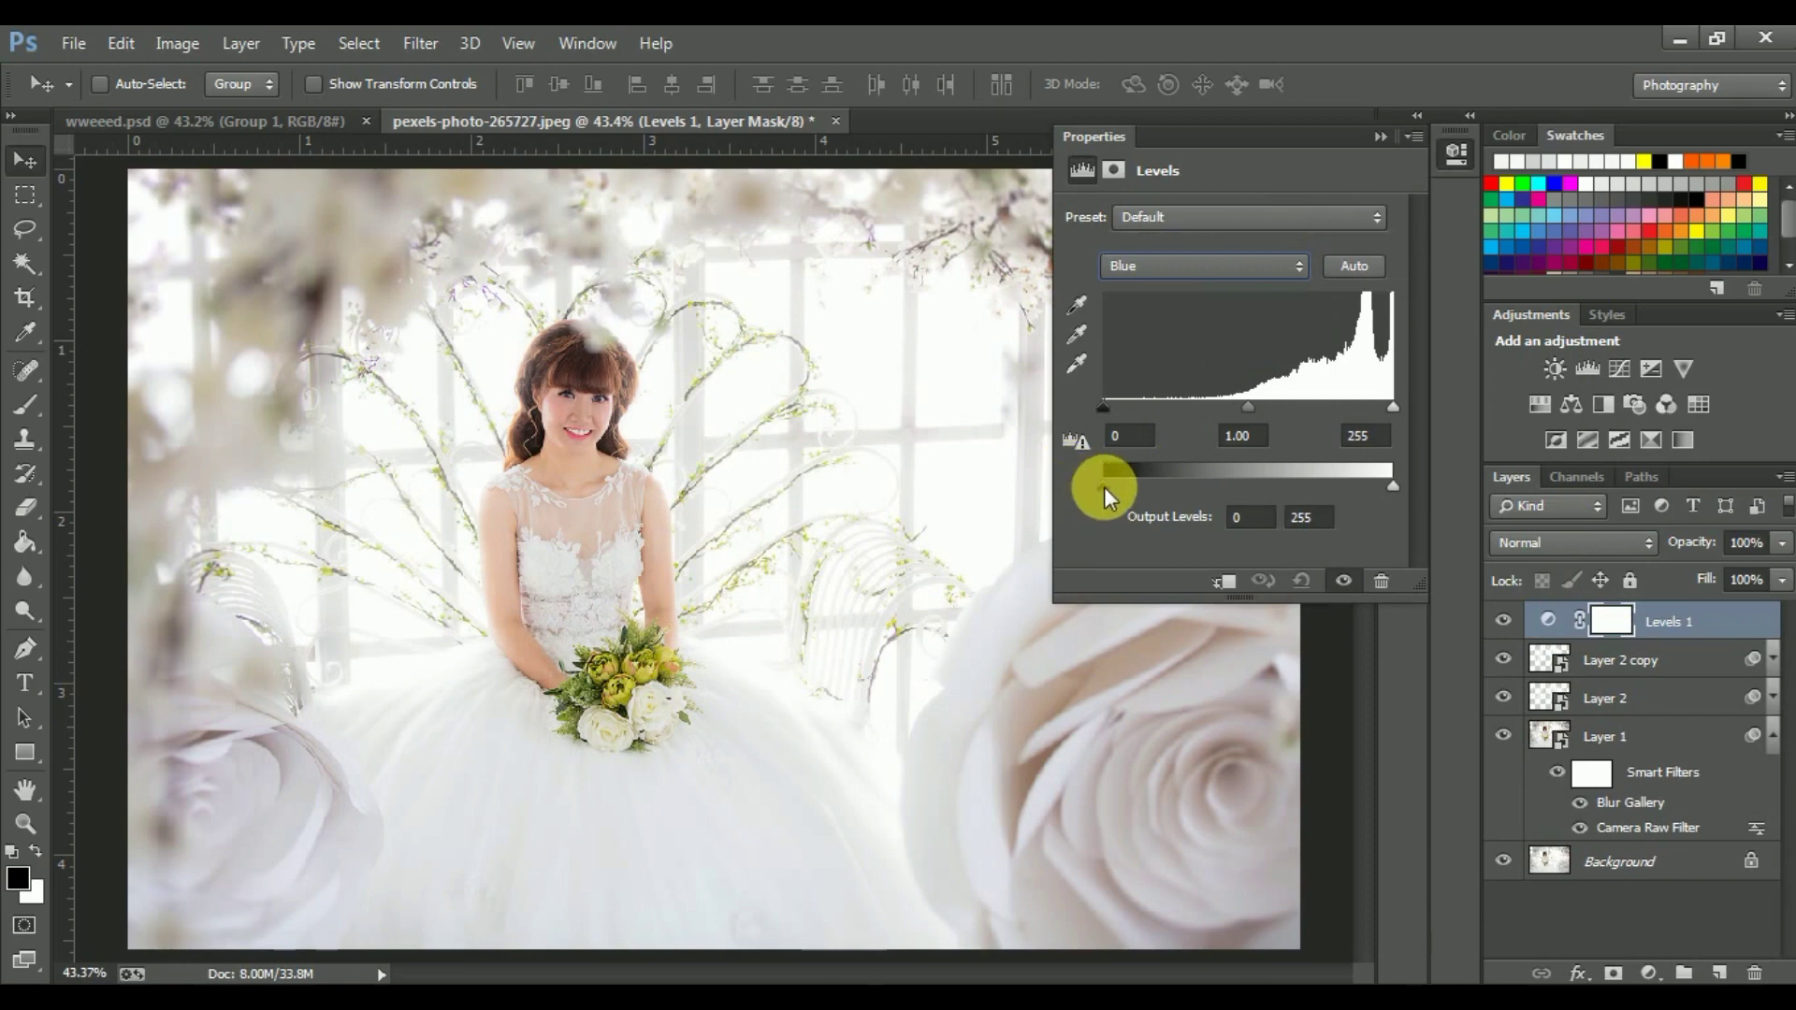
pyautogui.moveTo(1104, 487); pyautogui.dragTo(1136, 487)
pyautogui.moveTo(1136, 486)
pyautogui.mouseDown()
pyautogui.moveTo(1120, 488)
pyautogui.moveTo(1141, 486)
pyautogui.mouseUp()
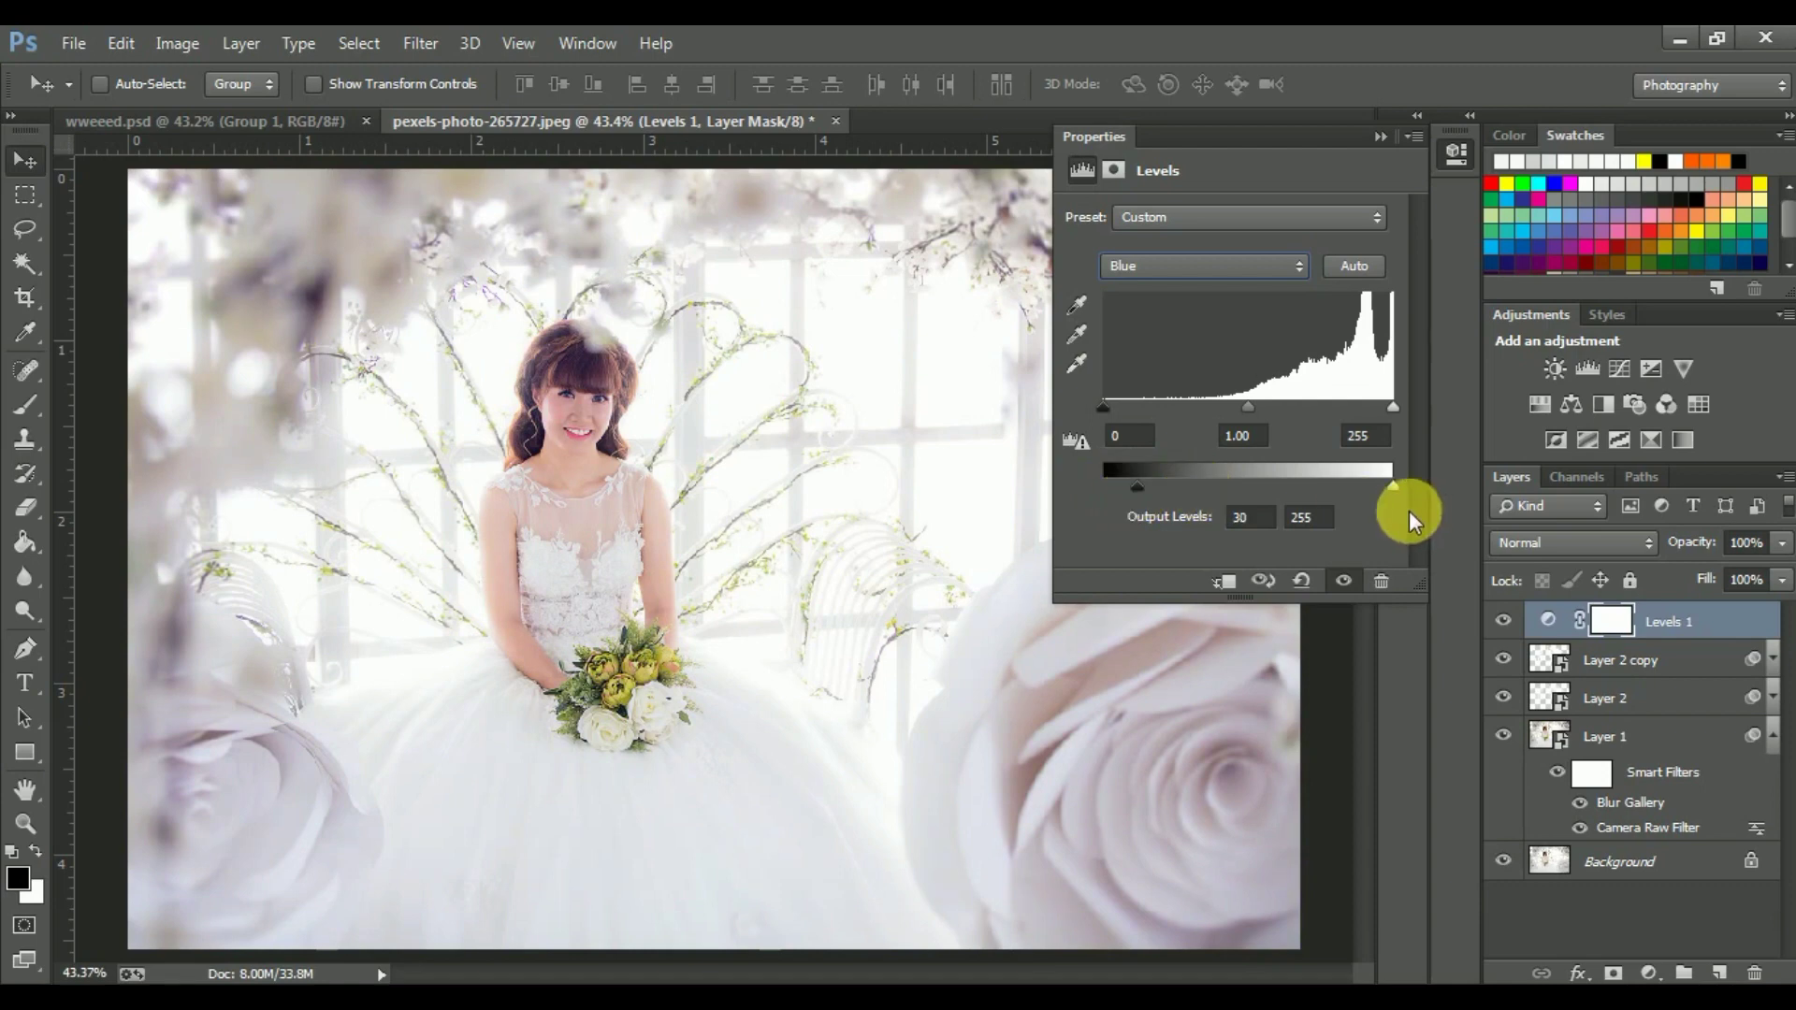
pyautogui.moveTo(1393, 486)
pyautogui.mouseDown()
pyautogui.moveTo(1328, 486)
pyautogui.moveTo(1389, 486)
pyautogui.mouseUp()
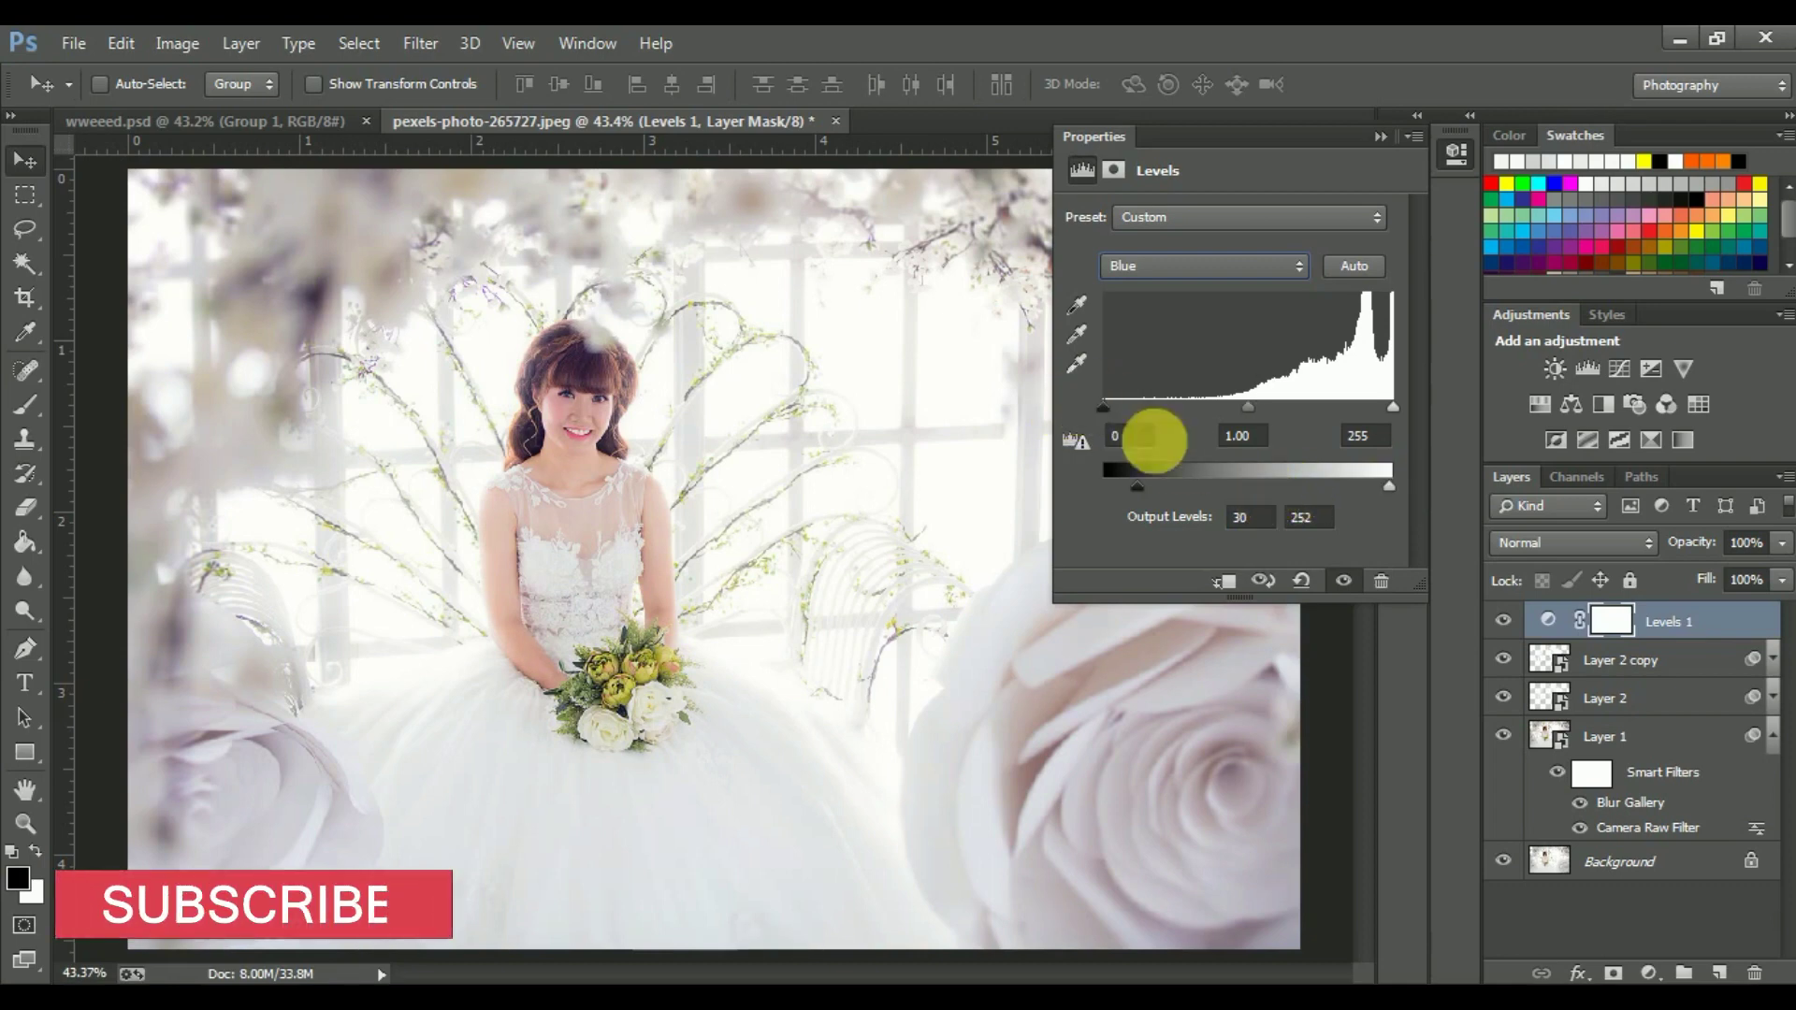
# Step: Raise the Red channel's output black to 6, then hide the tint to compare
pyautogui.click(1192, 269)
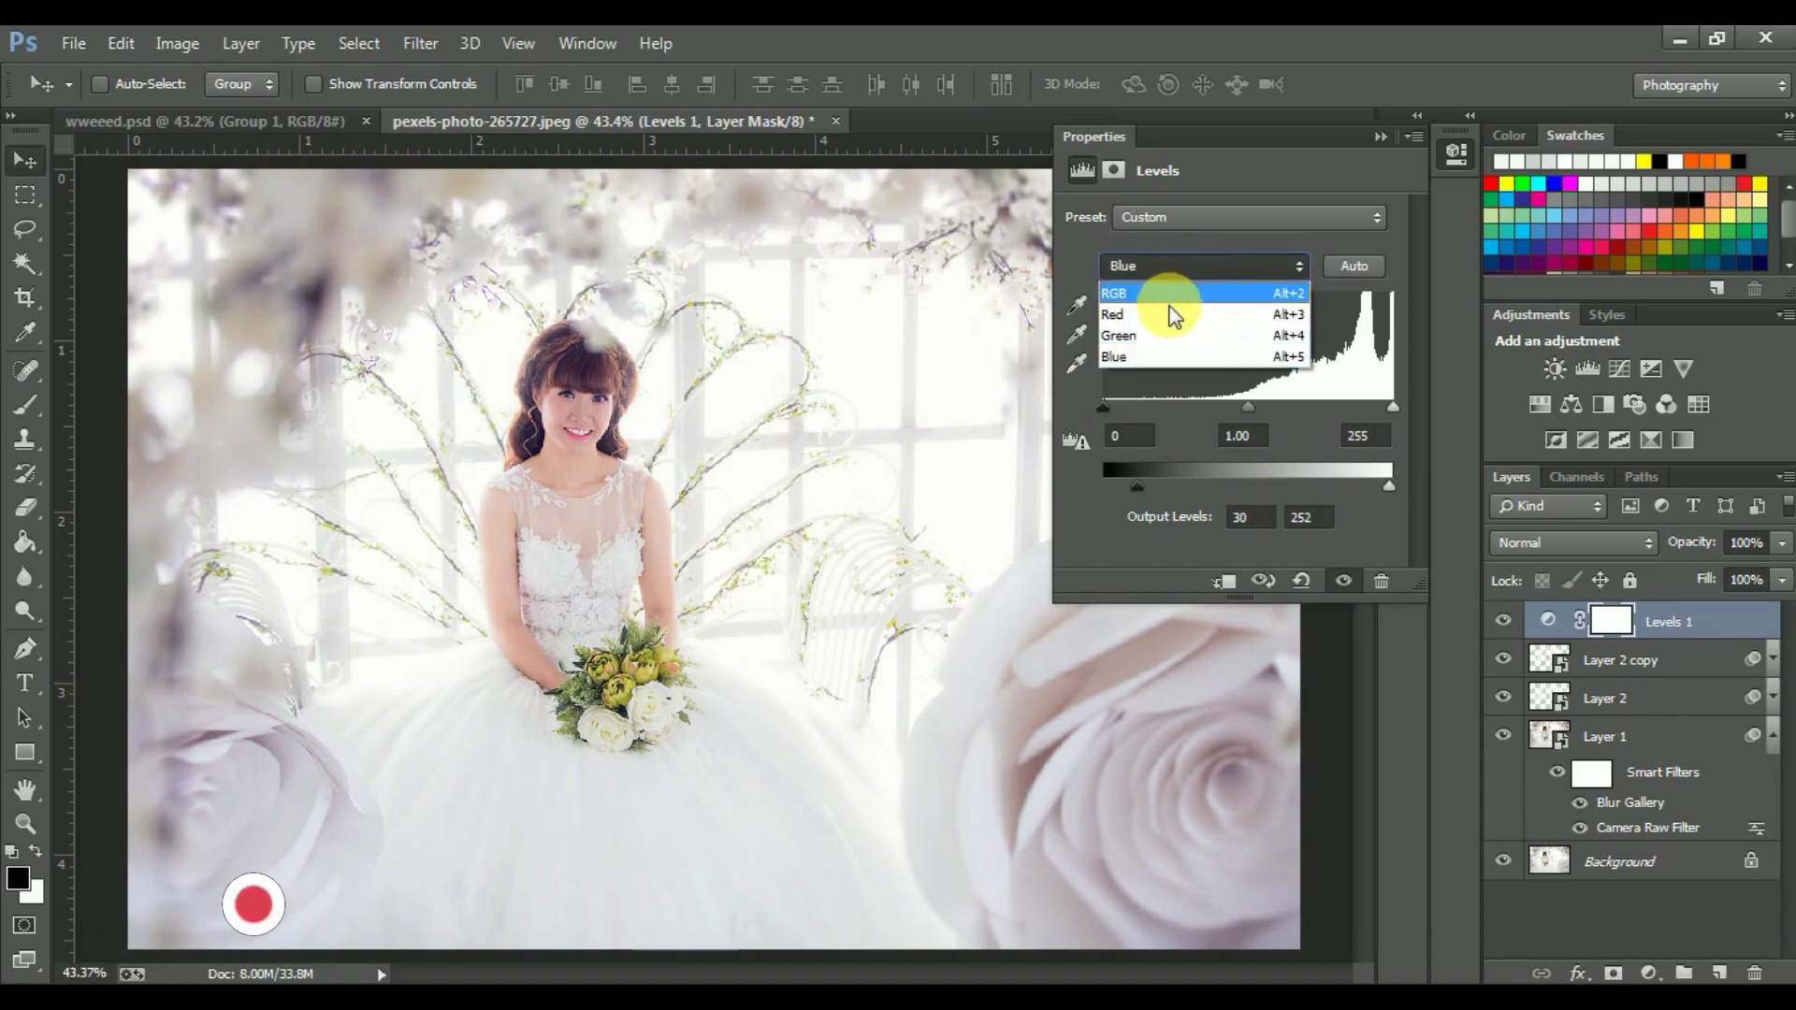
pyautogui.click(1169, 314)
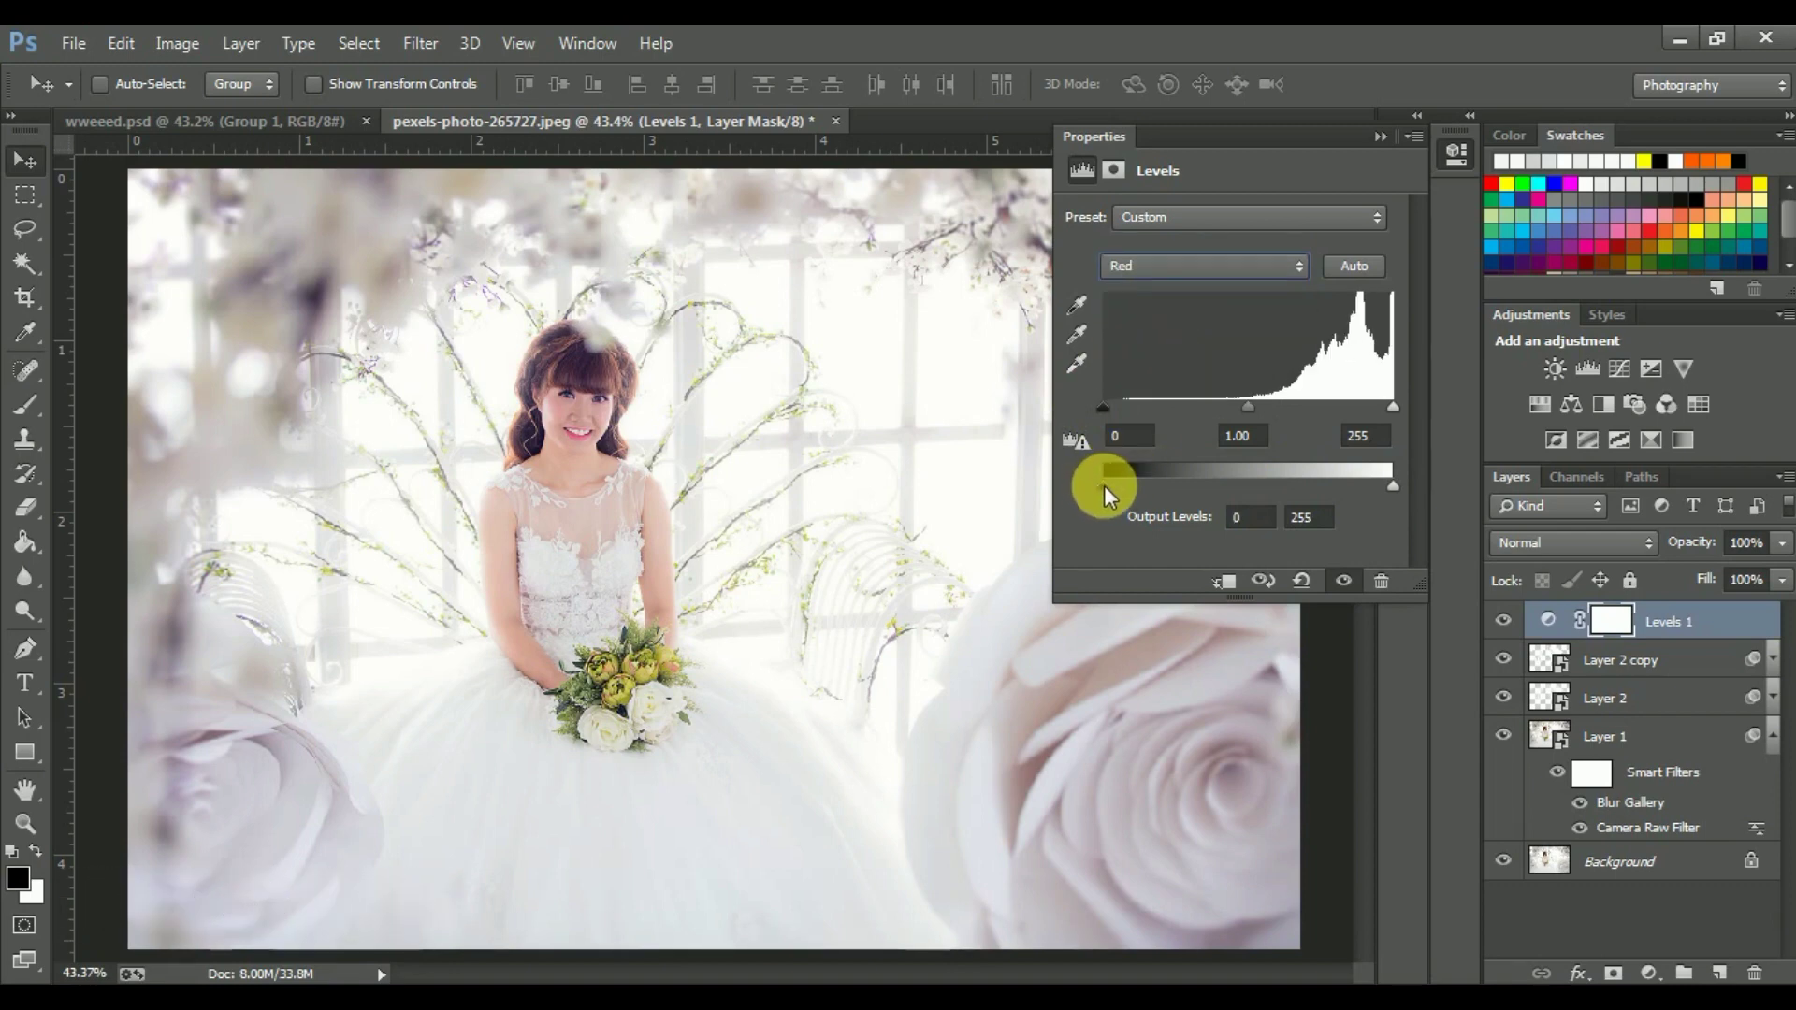
pyautogui.moveTo(1104, 485); pyautogui.dragTo(1109, 489)
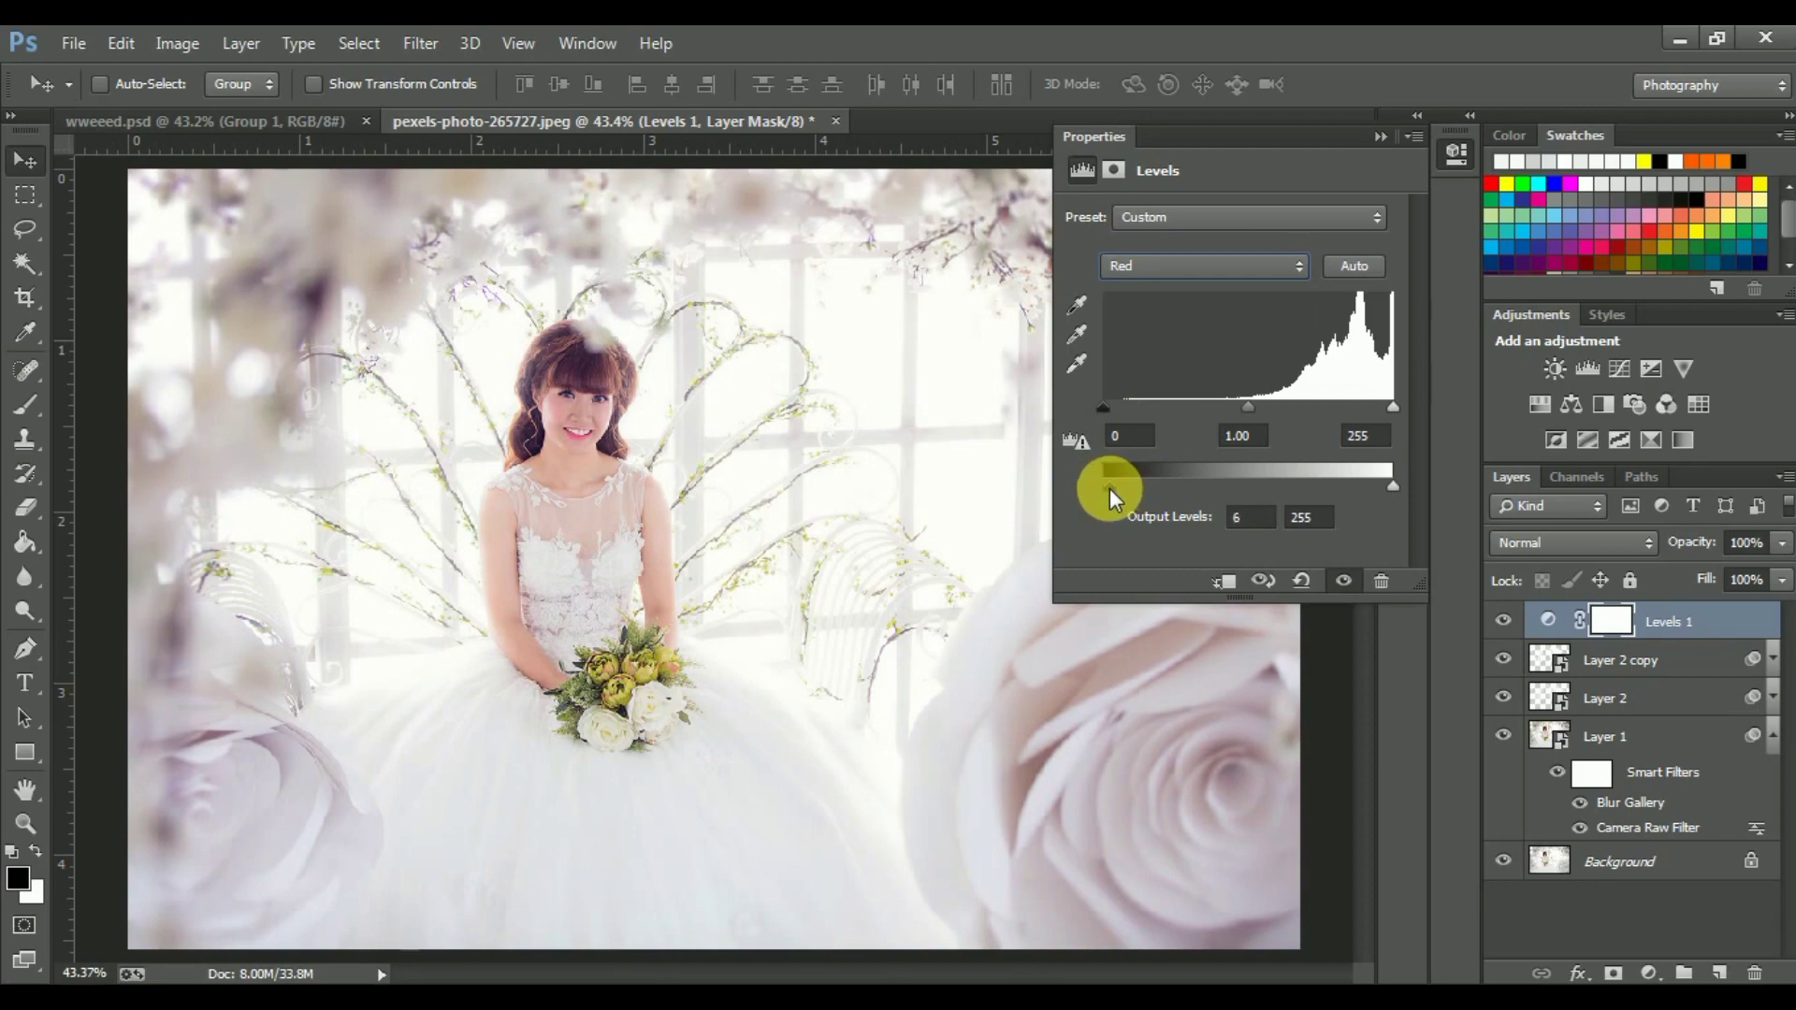
pyautogui.click(1505, 621)
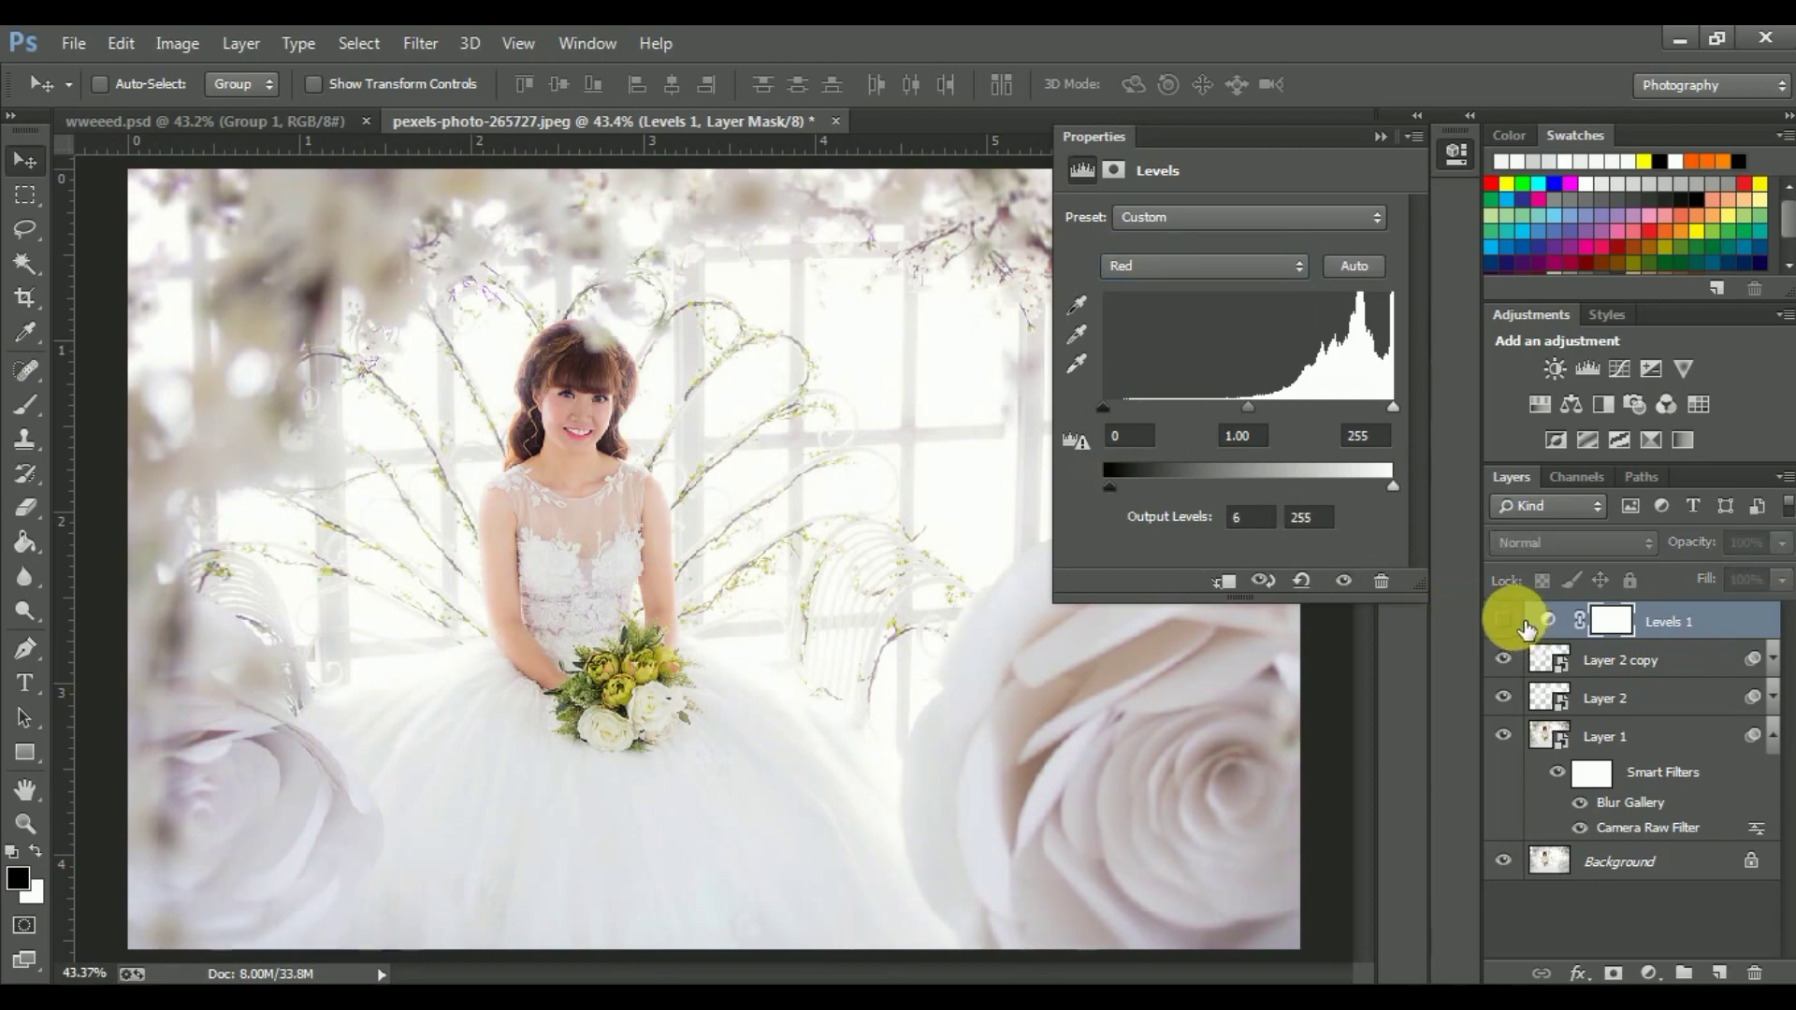
# Step: Collapse the Levels properties, compare the tint zoomed in, then fit the photo to the window
pyautogui.click(1379, 138)
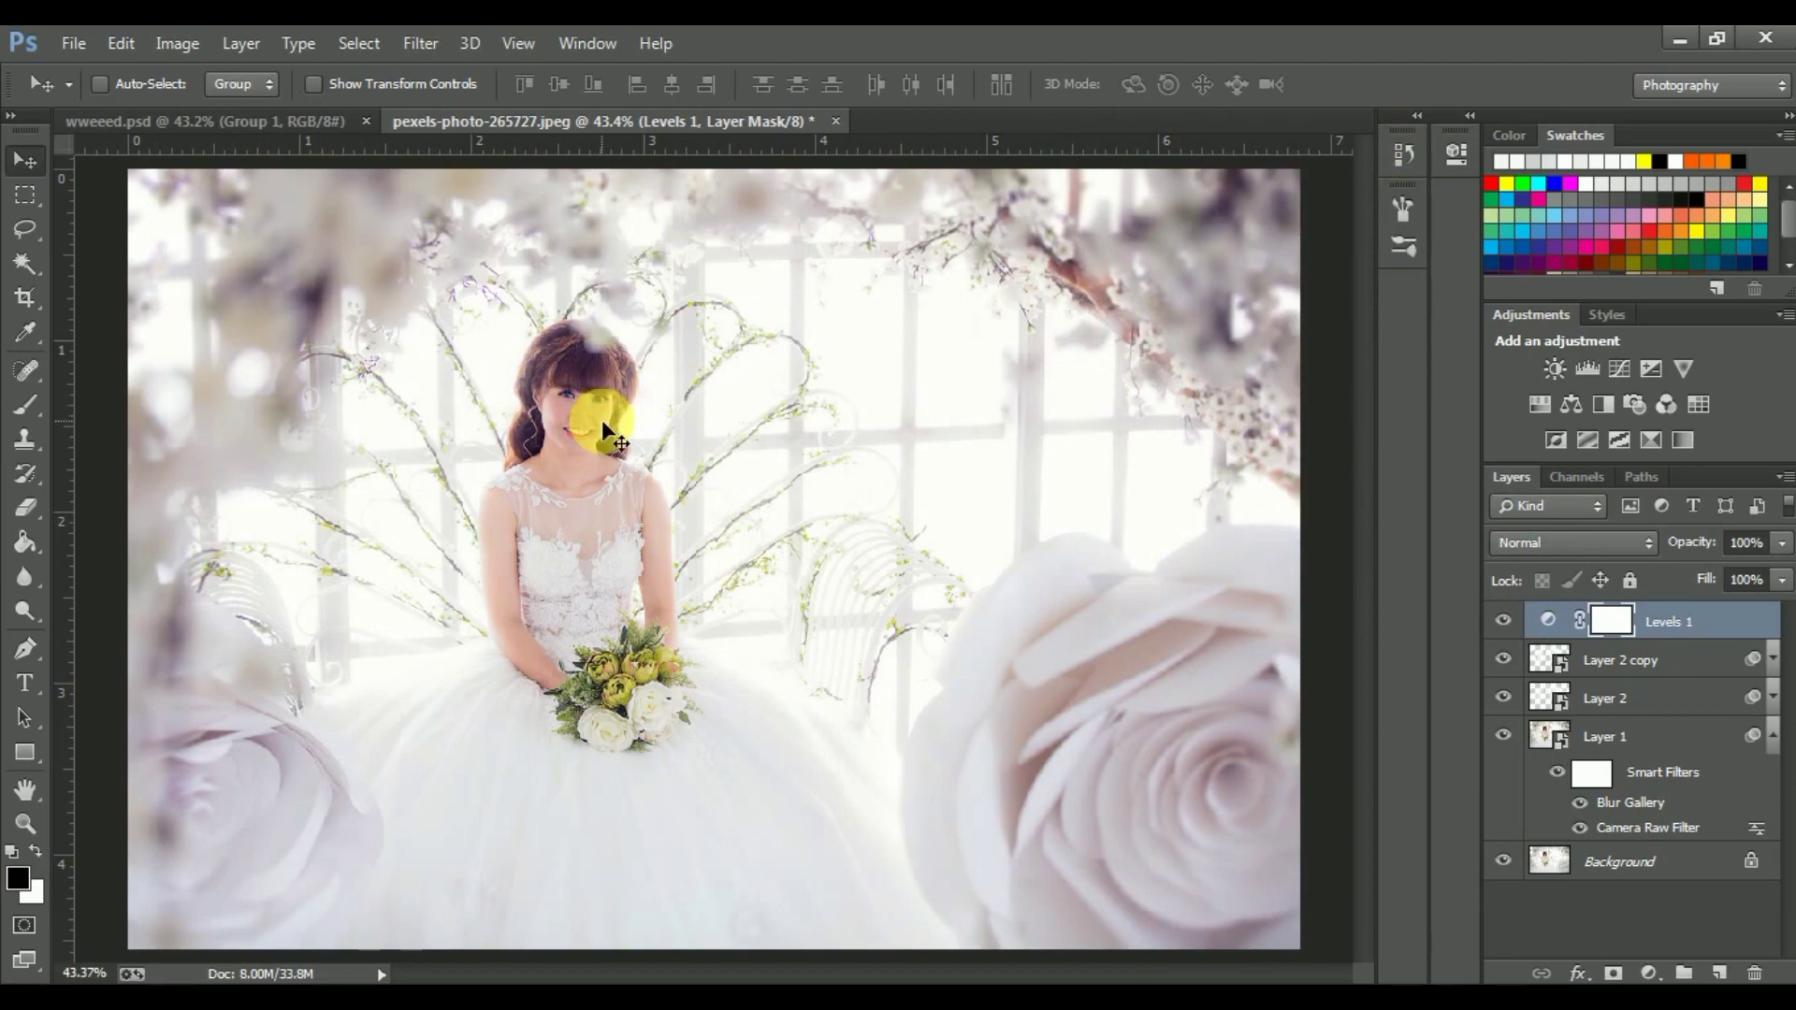
pyautogui.hotkey('ctrl', '+')
pyautogui.hotkey('ctrl', '+')
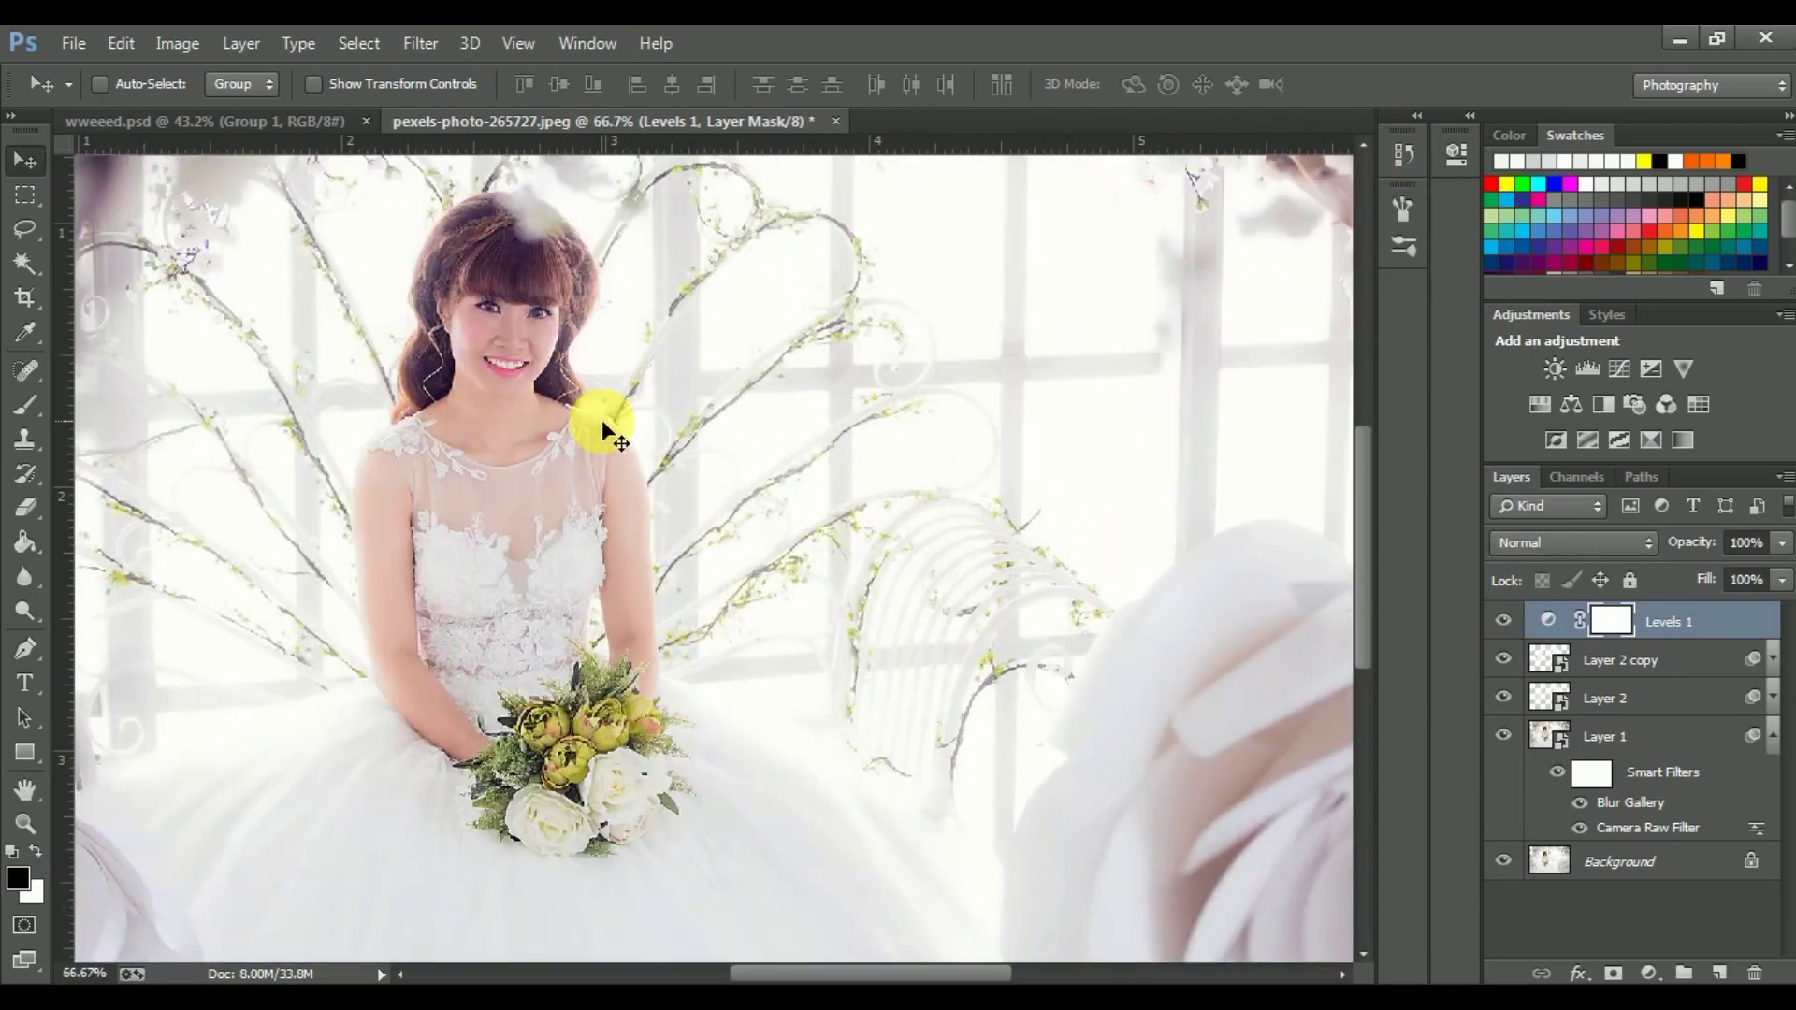
pyautogui.moveTo(602, 419); pyautogui.dragTo(617, 442)
pyautogui.click(1503, 621)
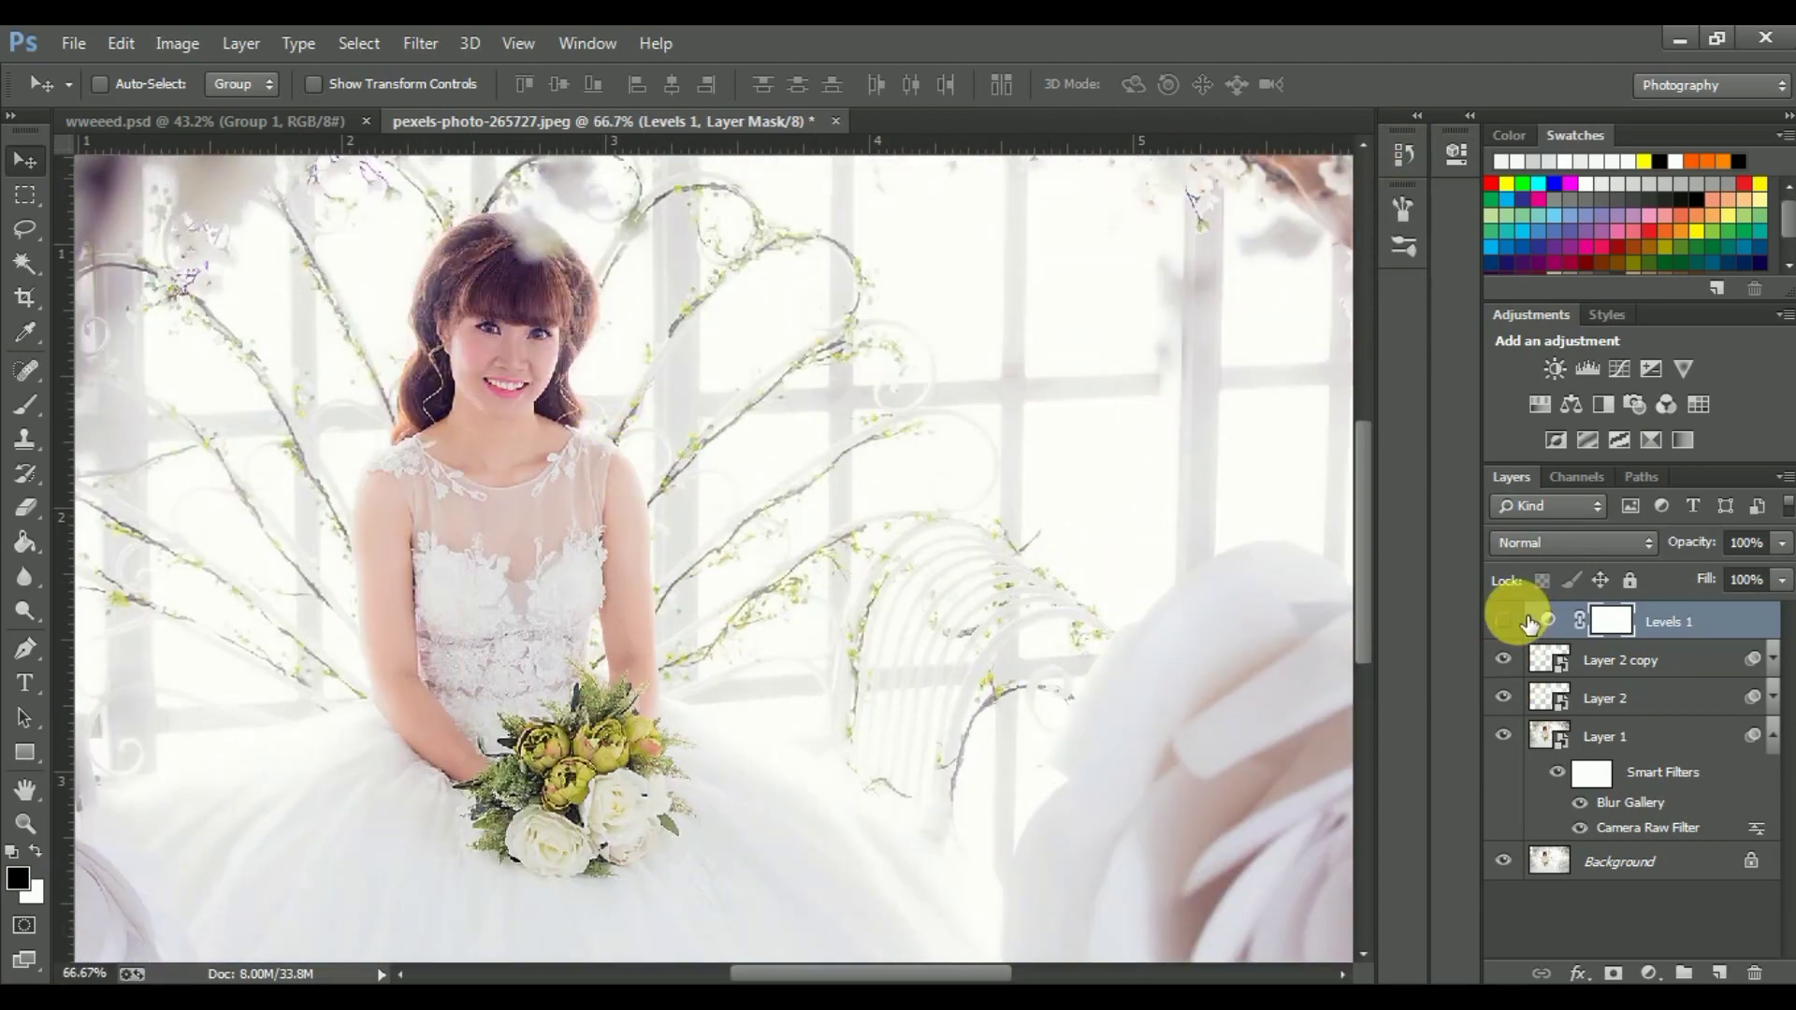
pyautogui.click(1508, 621)
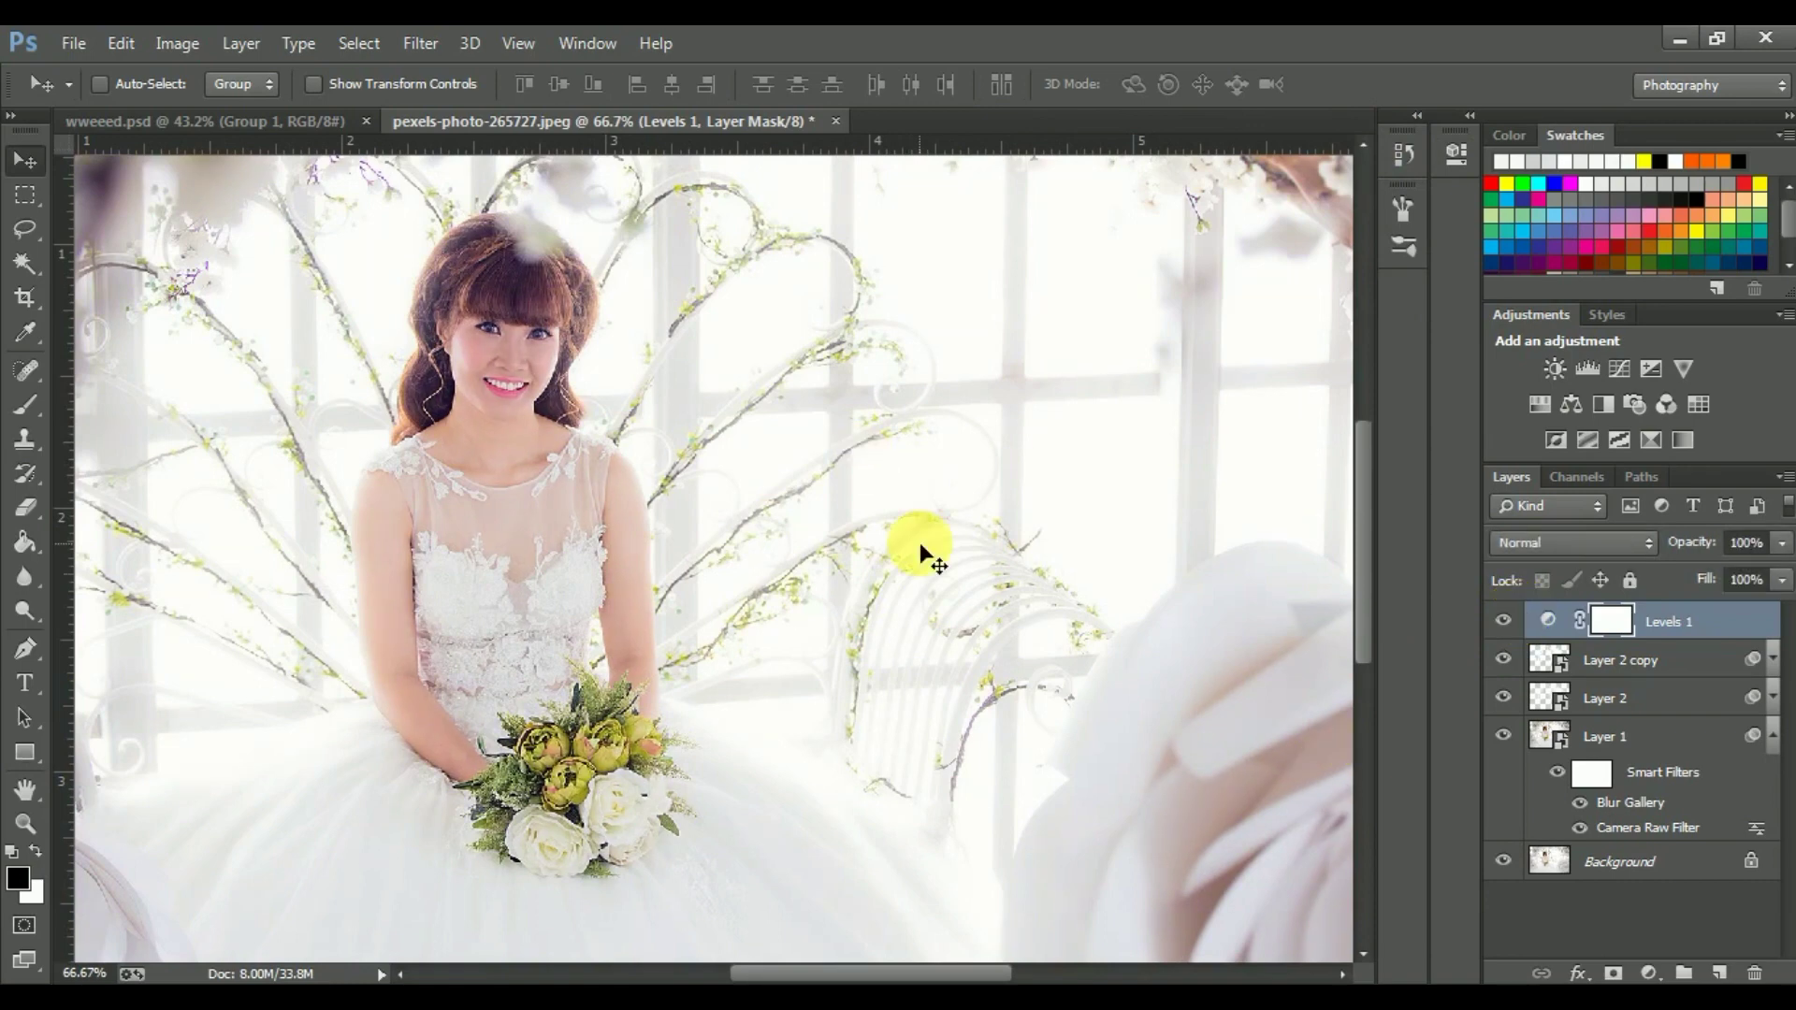
pyautogui.hotkey('ctrl', '0')
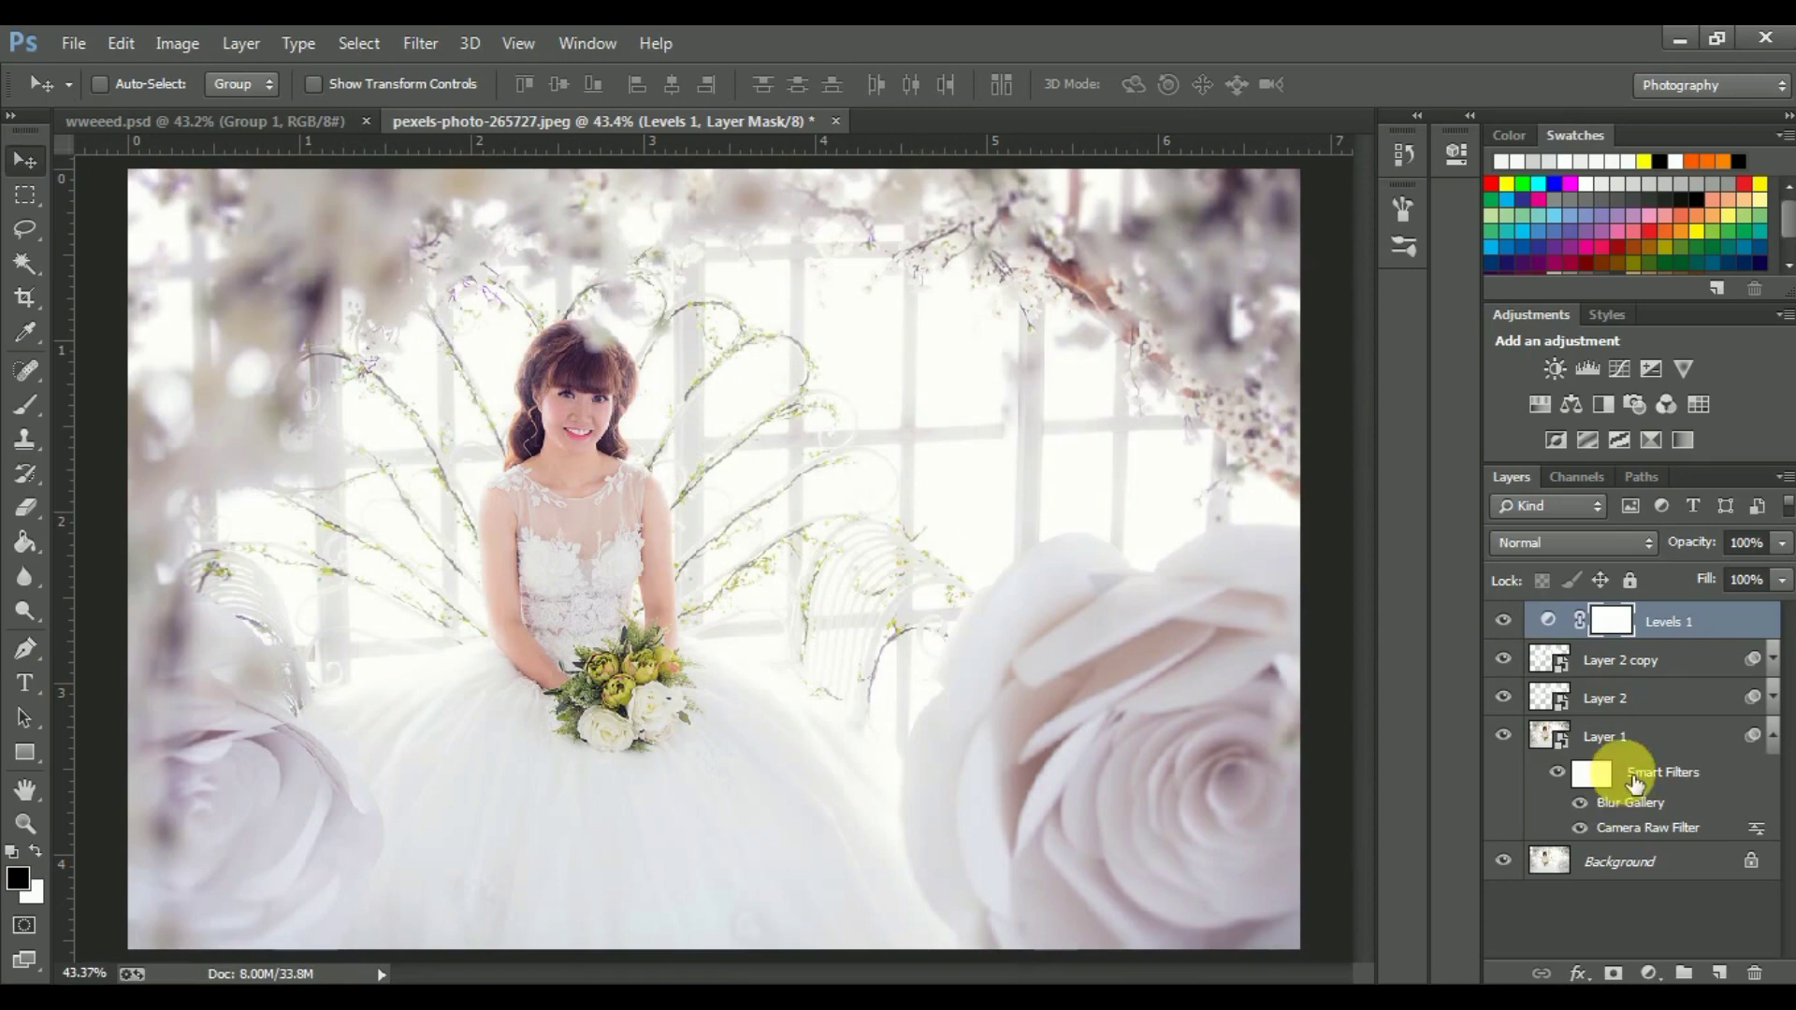
# Step: Group Layer 1 through Levels 1 into Group 1 and toggle its visibility to compare
pyautogui.keyDown('shift'); pyautogui.click(1613, 736); pyautogui.keyUp('shift')
pyautogui.hotkey('ctrl', 'g')
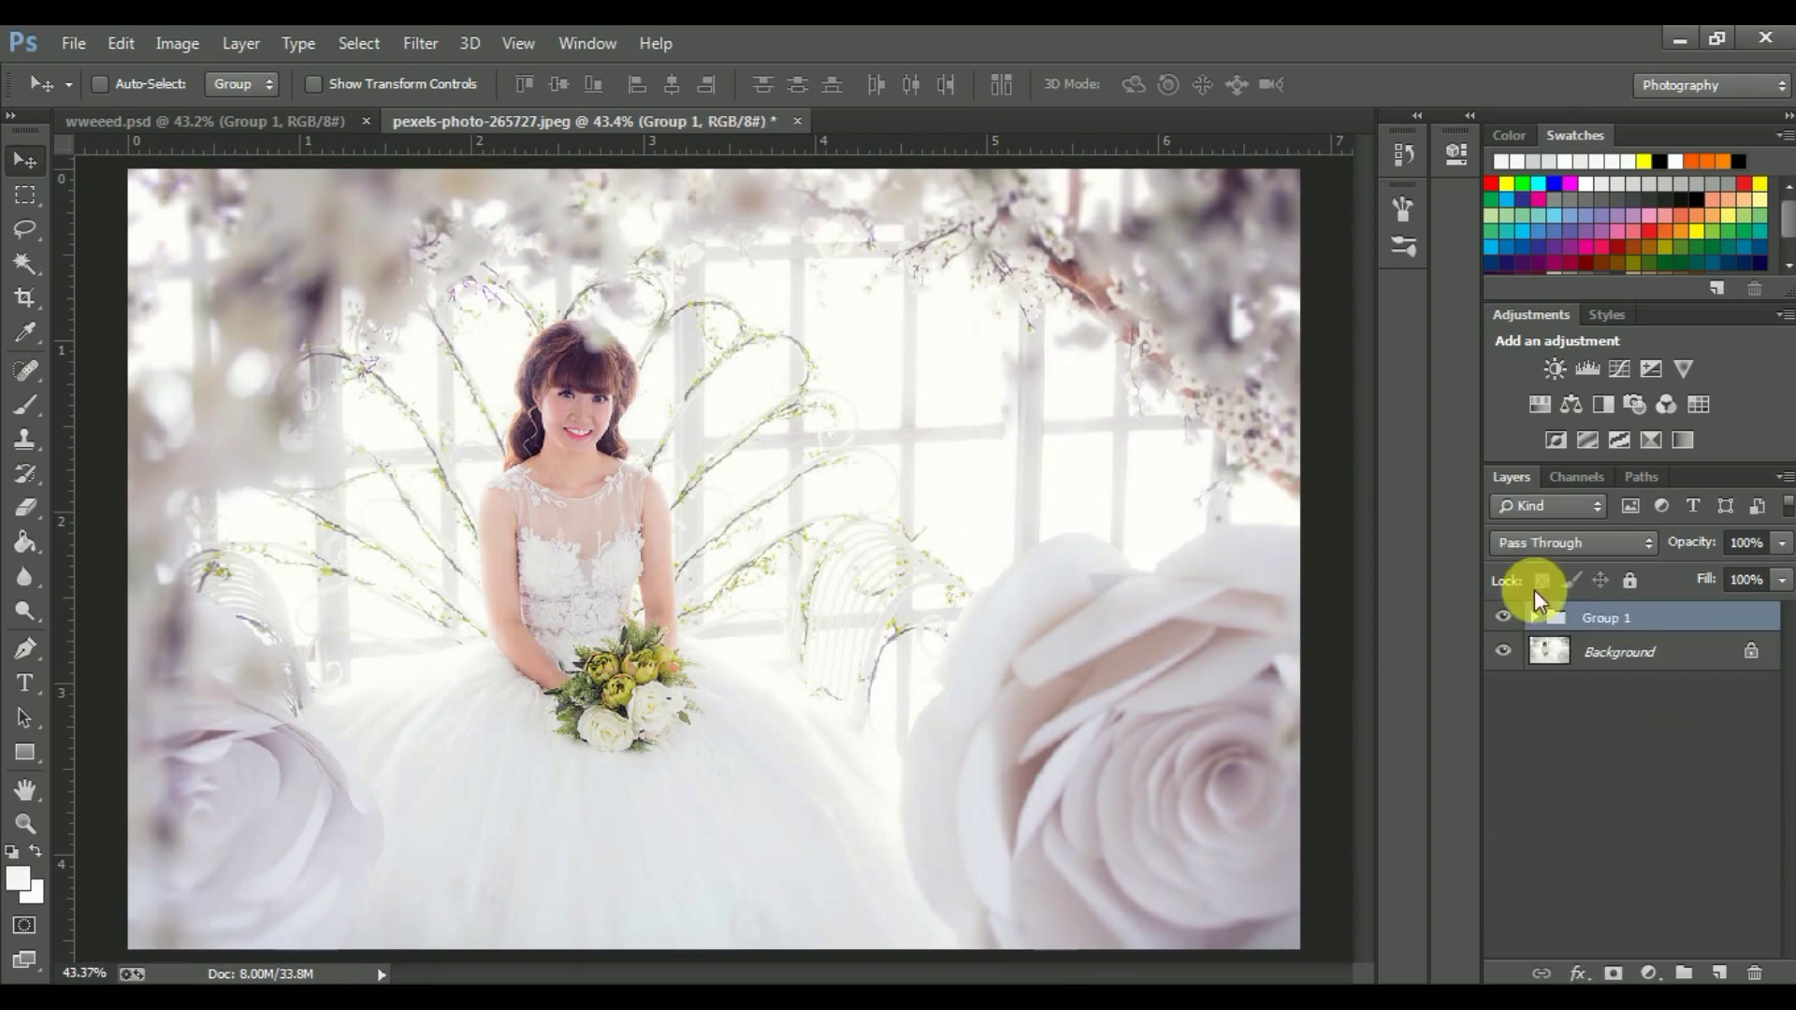
pyautogui.click(1504, 618)
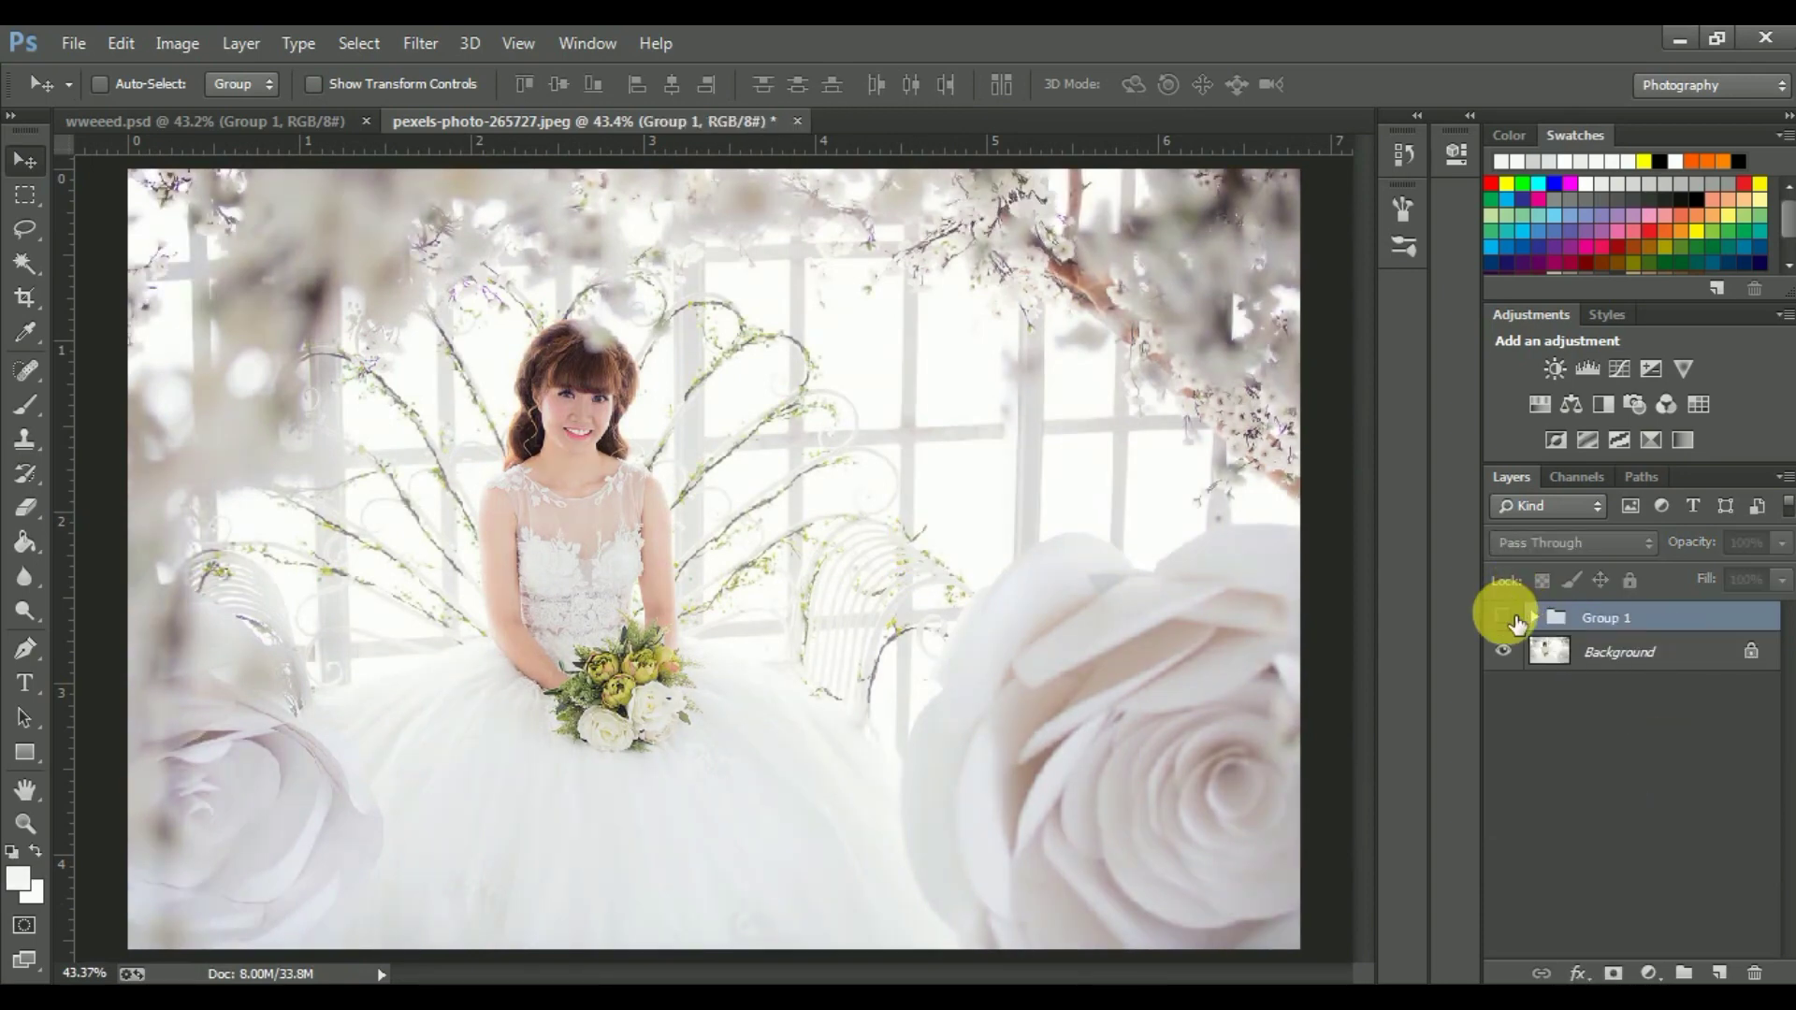
pyautogui.click(1505, 617)
pyautogui.click(1505, 618)
pyautogui.click(1505, 617)
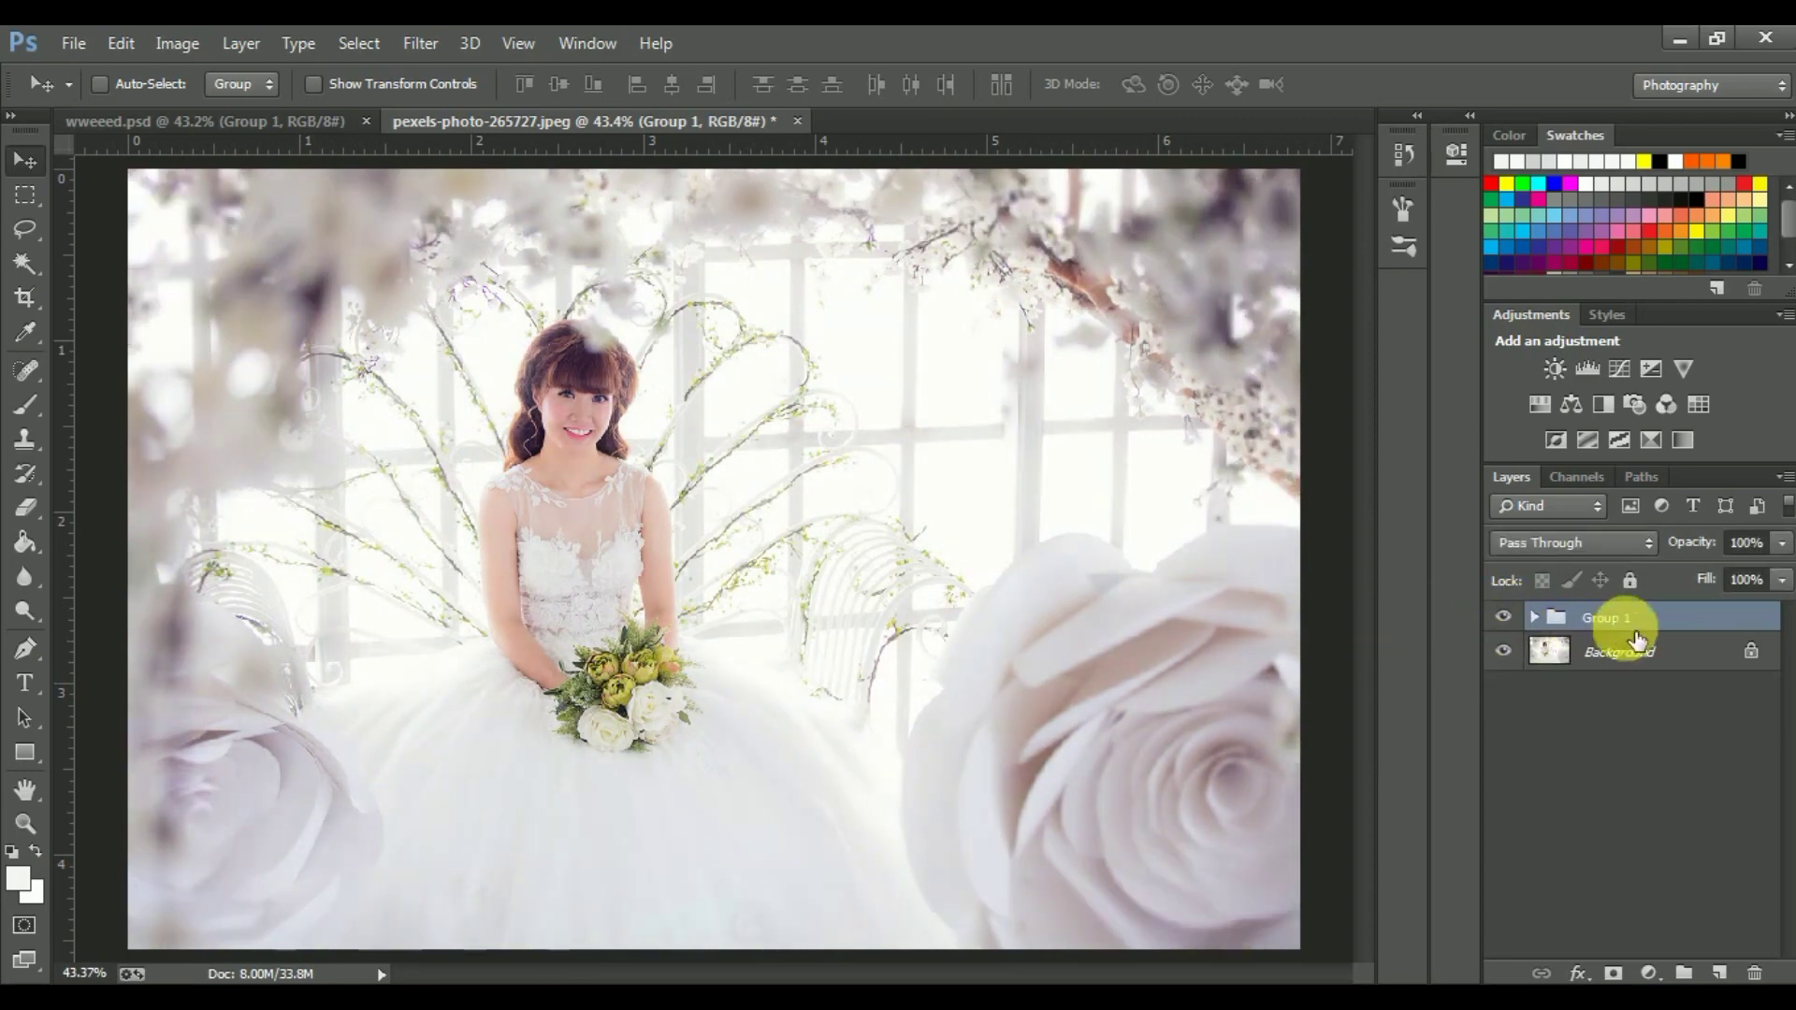